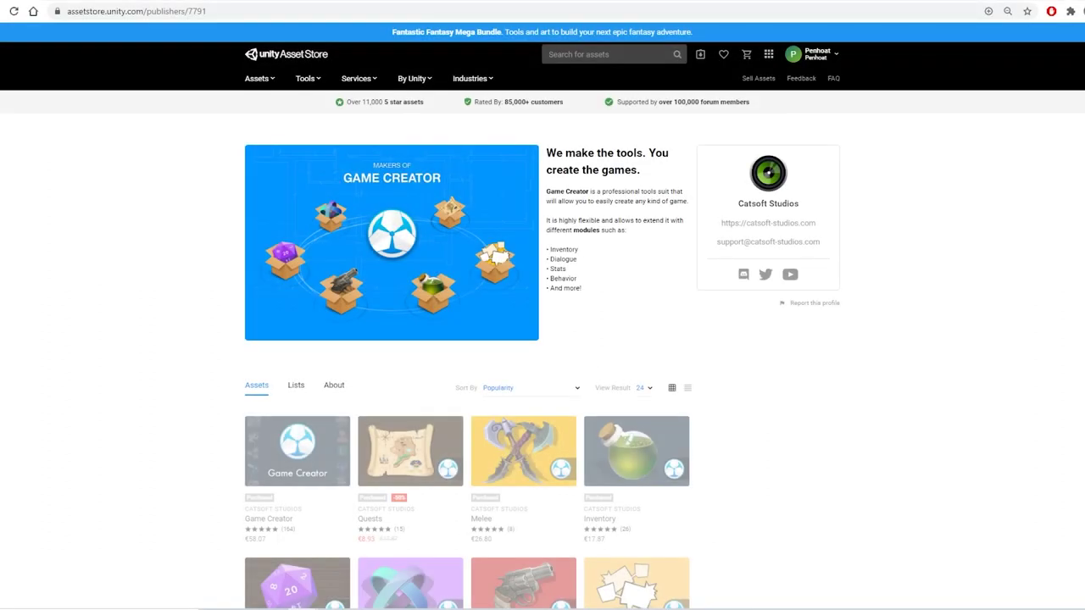
Step: Look through the Catsoft Studios publisher page's assets and open the list of all Game Creator modules
scroll(543, 360, down, 1)
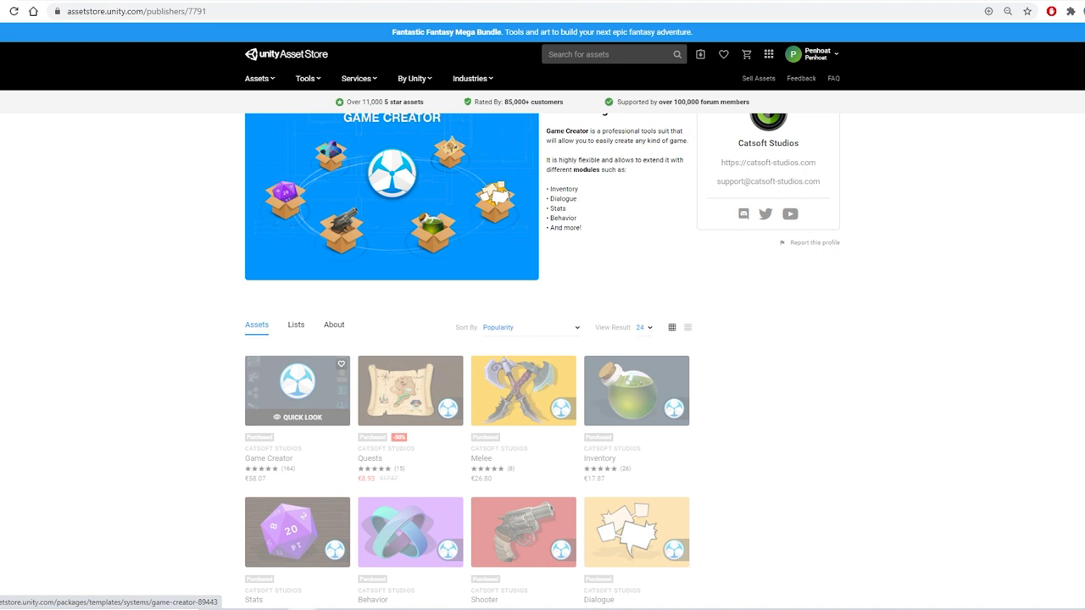
scroll(410, 339, down, 1)
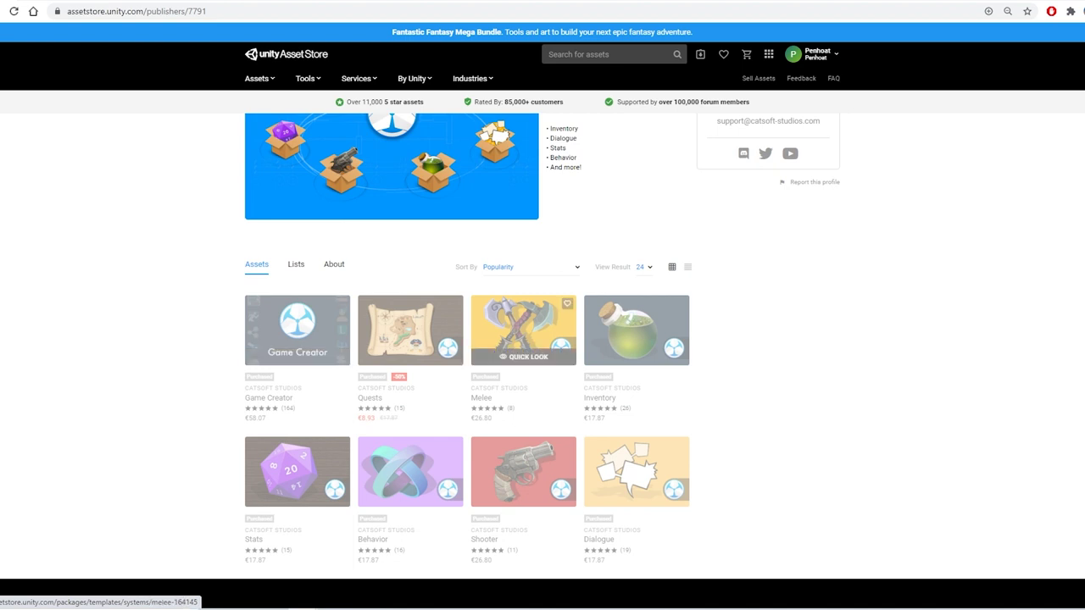
scroll(523, 356, up, 1)
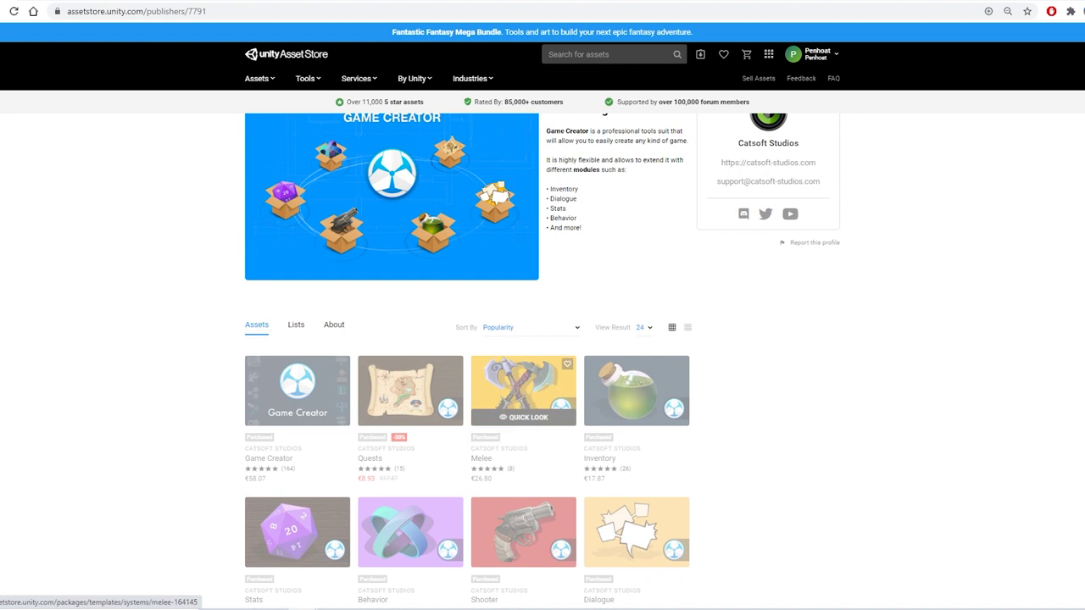
scroll(523, 390, down, 1)
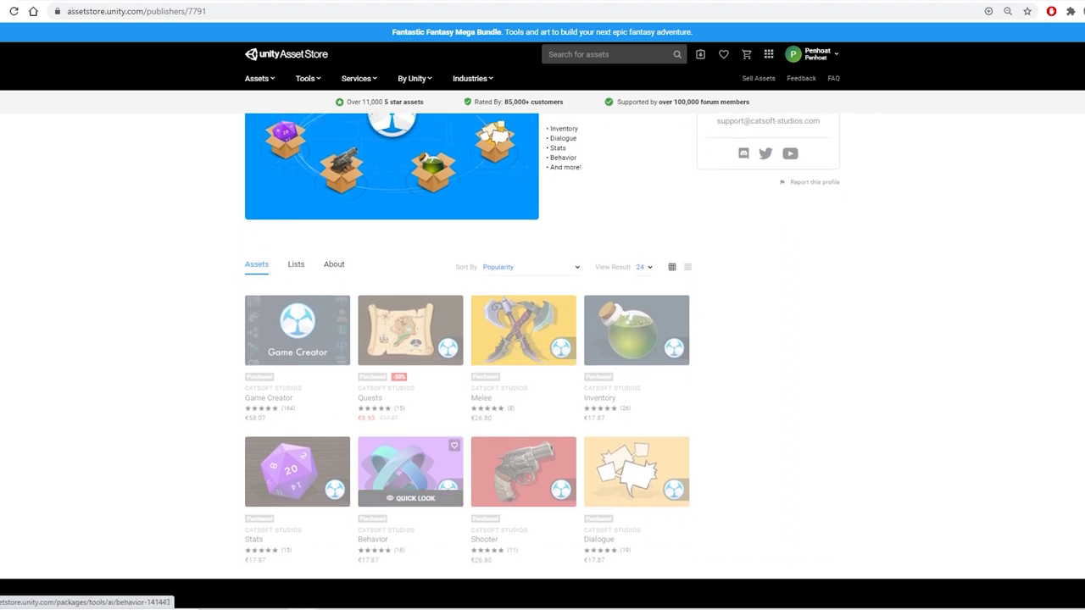
scroll(410, 441, up, 2)
click(392, 224)
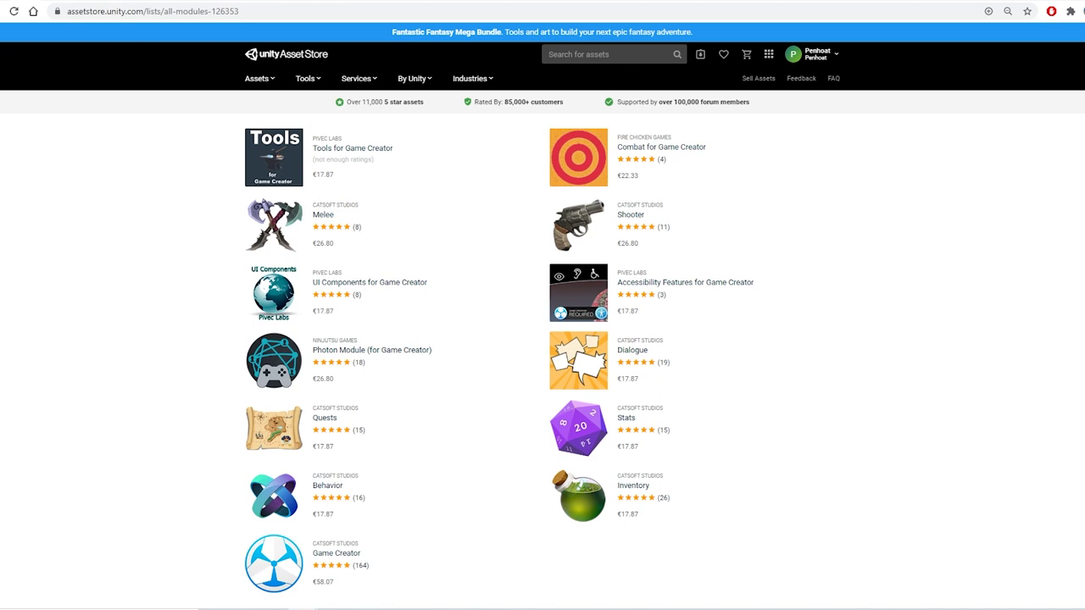
Step: Switch to the Fantastic Fantasy Mega Bundle page and examine the asset packs offered in its three price tiers
click(118, 1)
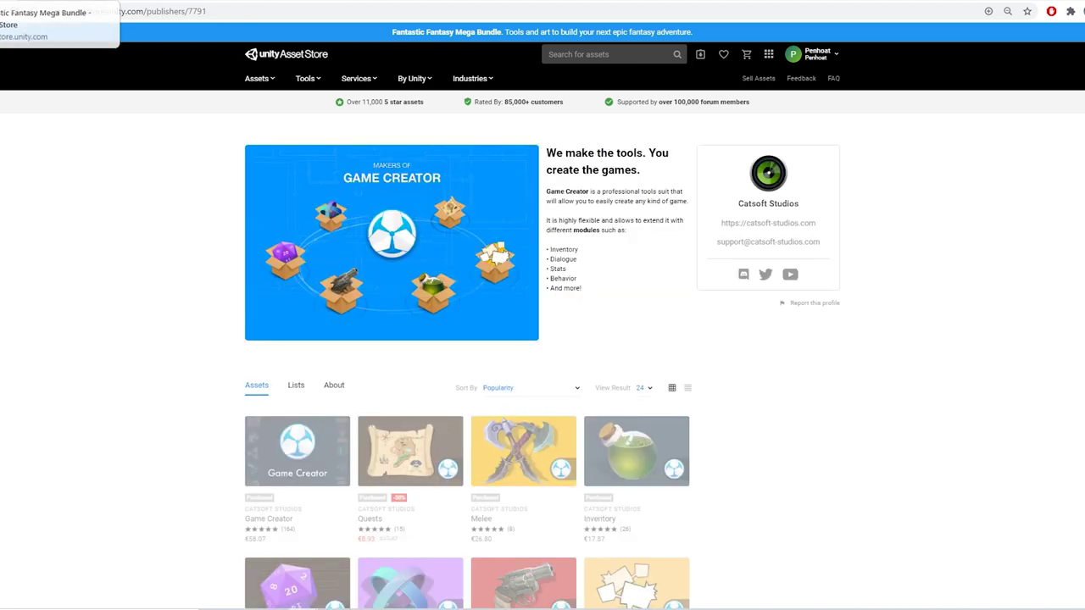
click(34, 1)
scroll(542, 339, down, 2)
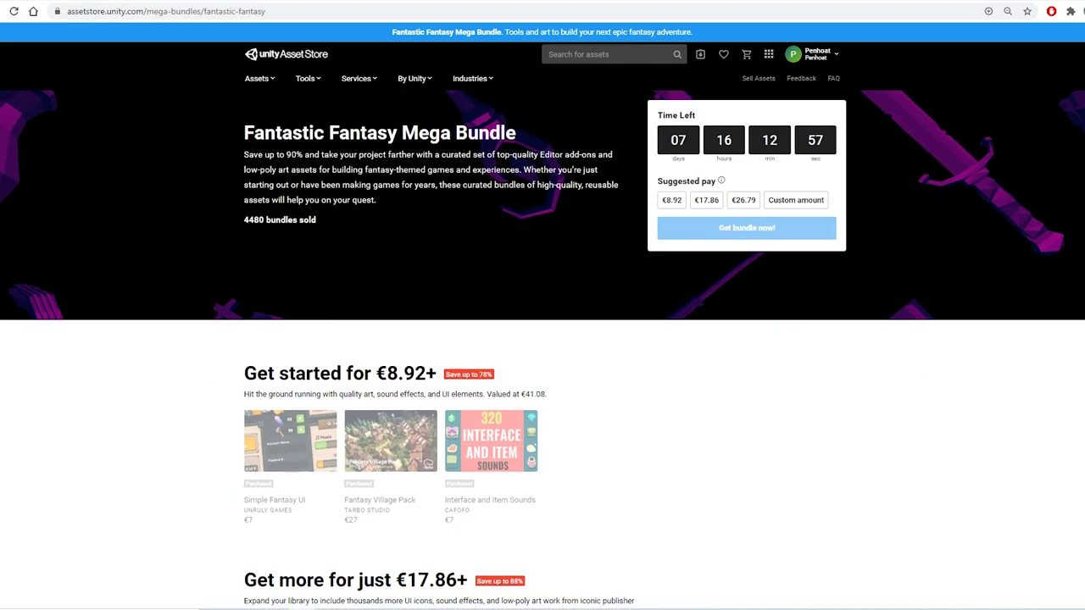
scroll(542, 339, up, 1)
scroll(542, 339, up, 1)
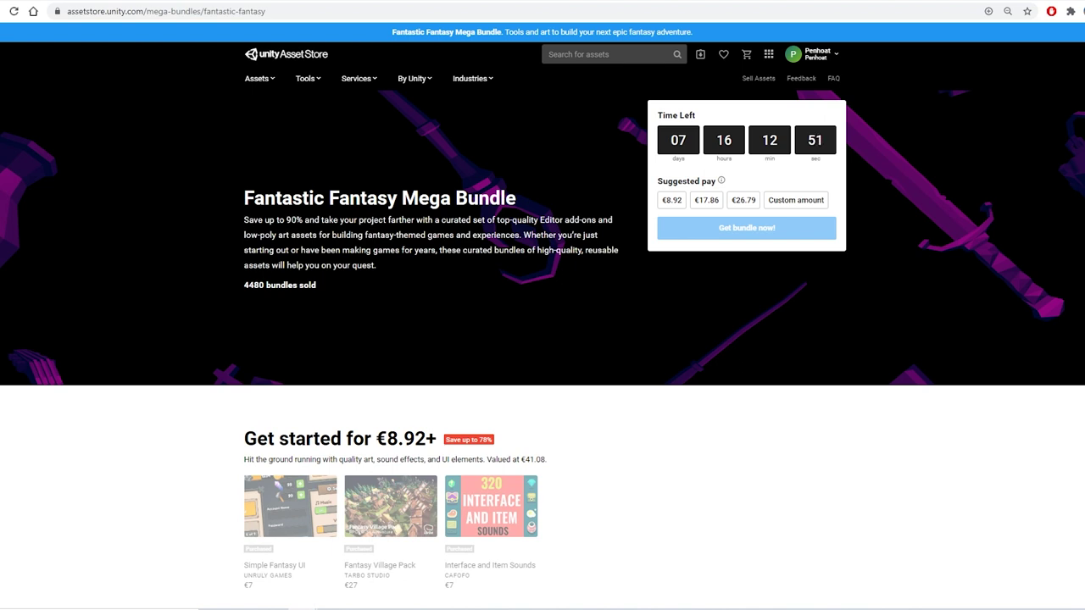
scroll(543, 340, down, 1)
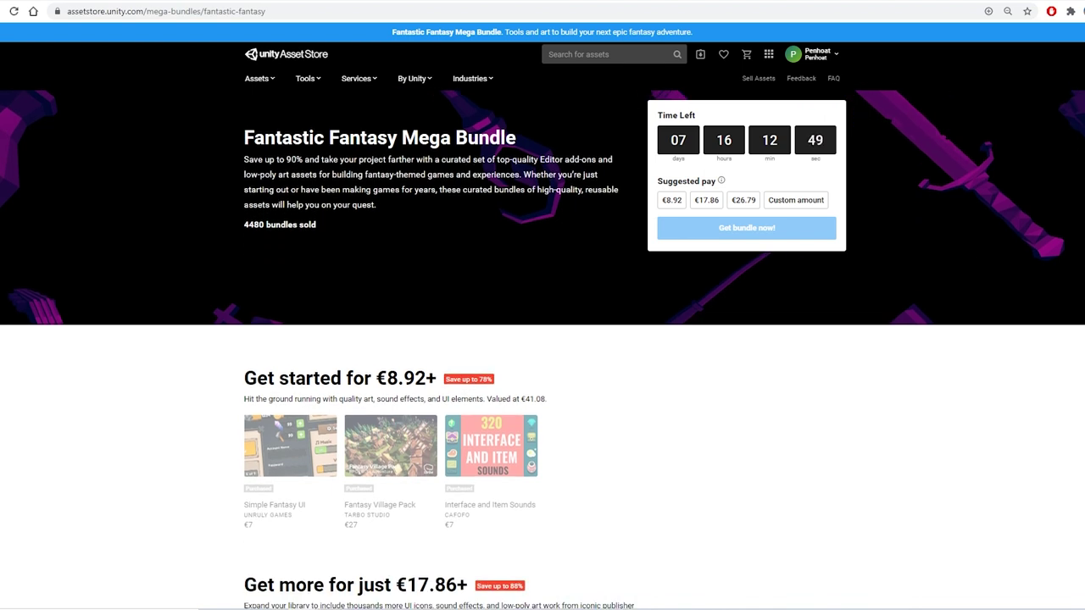
scroll(542, 339, down, 5)
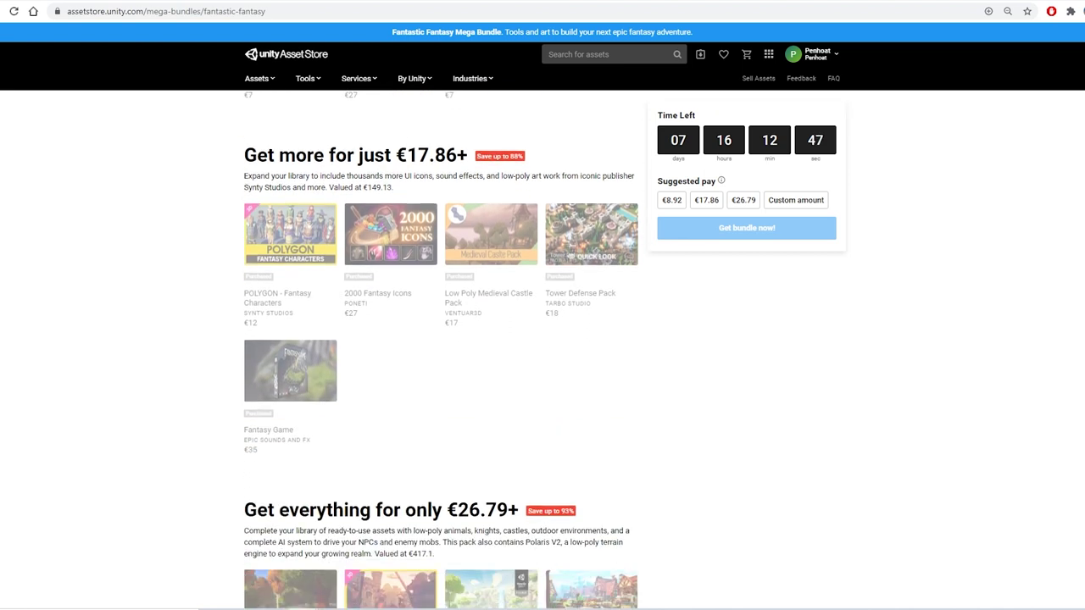
scroll(542, 339, down, 4)
scroll(543, 339, down, 1)
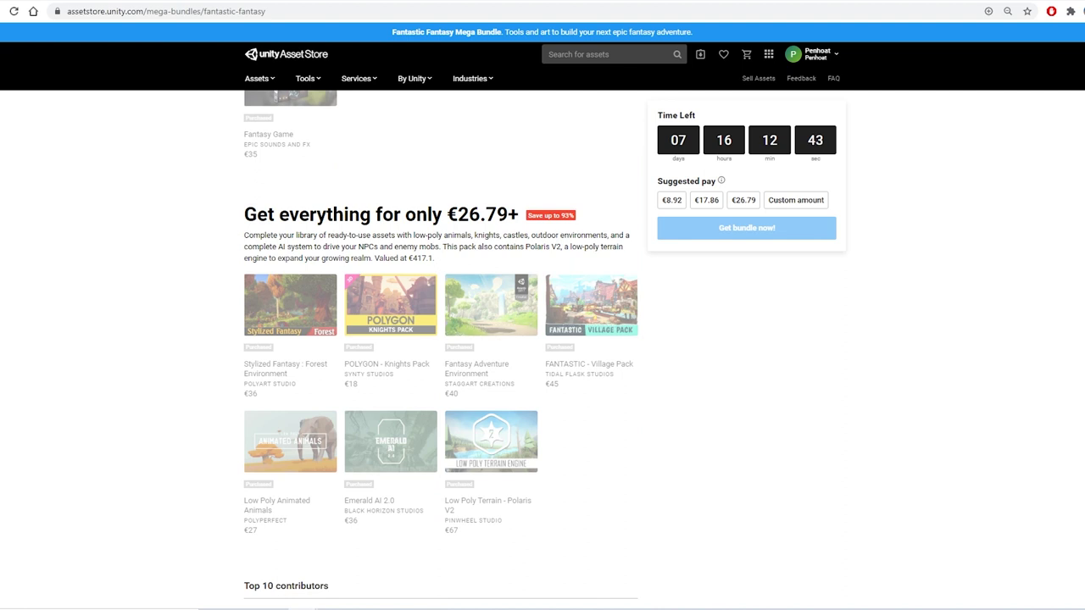
scroll(441, 339, up, 1)
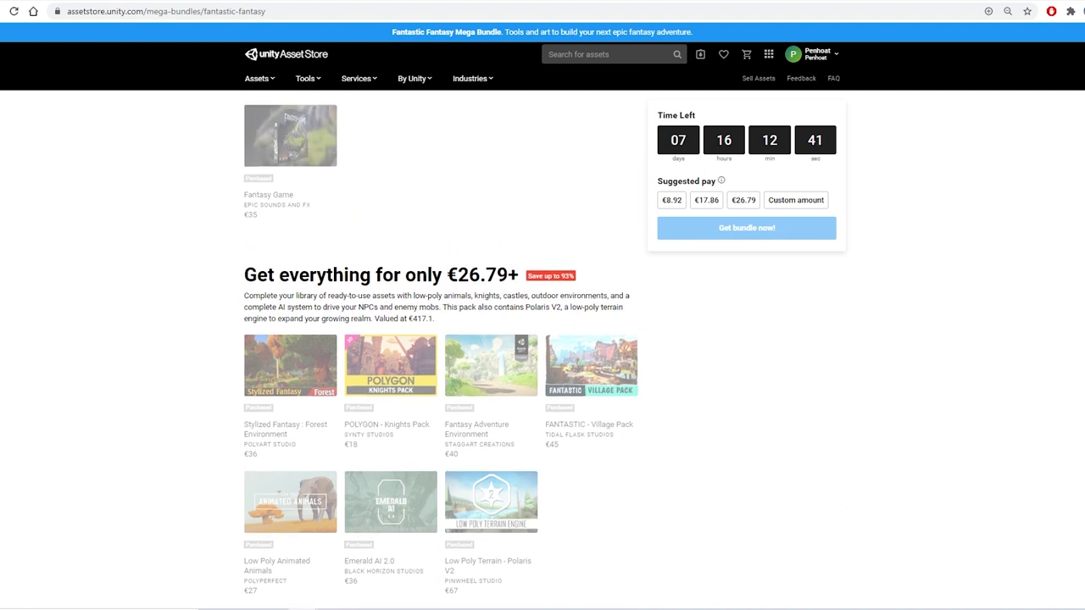
scroll(441, 339, up, 2)
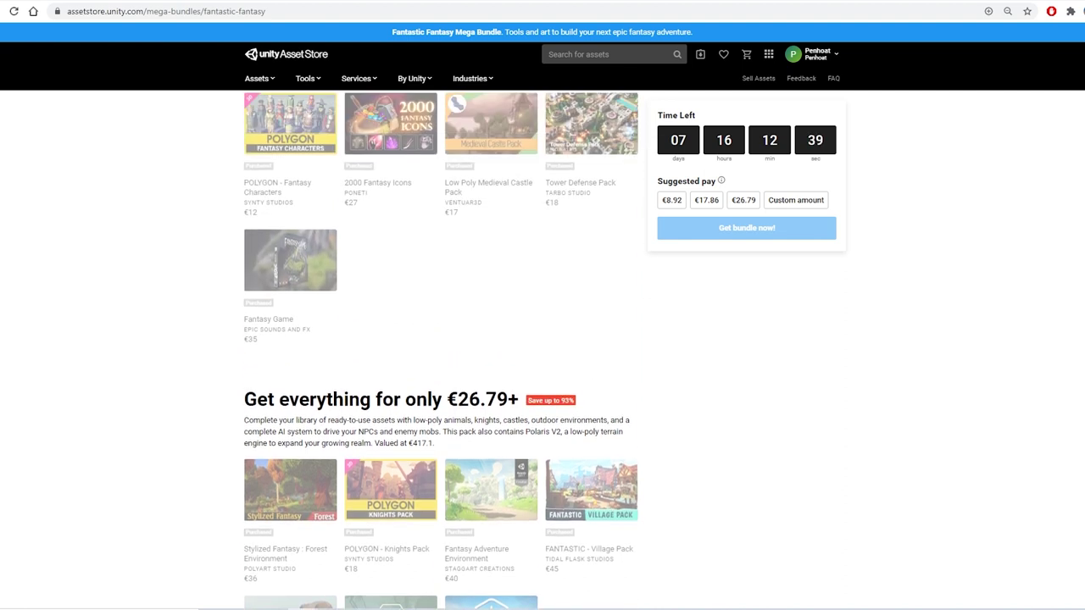
scroll(441, 339, up, 4)
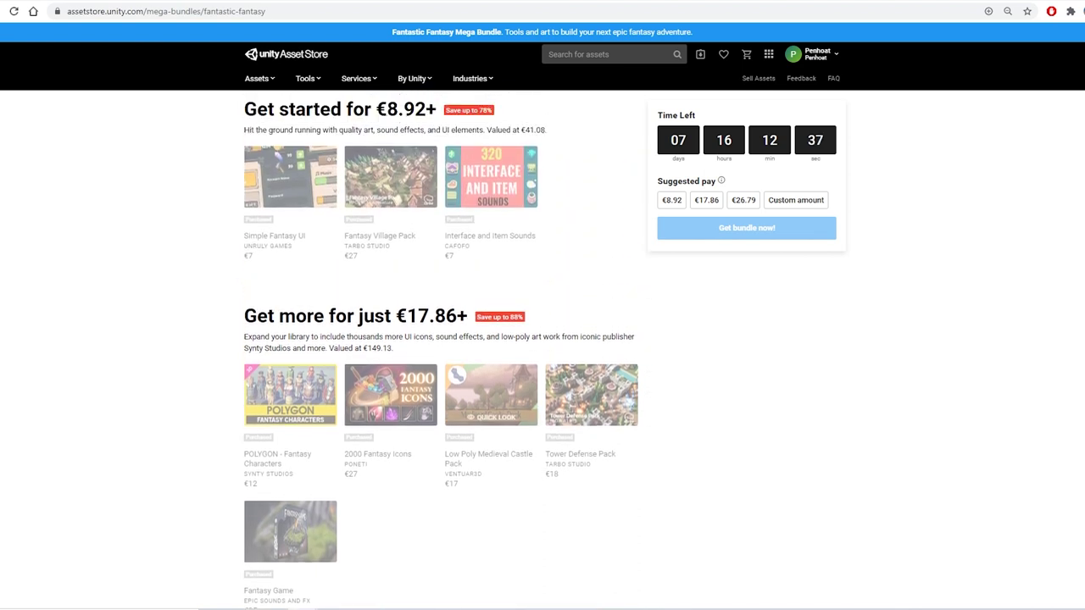
scroll(441, 339, up, 1)
scroll(441, 339, down, 1)
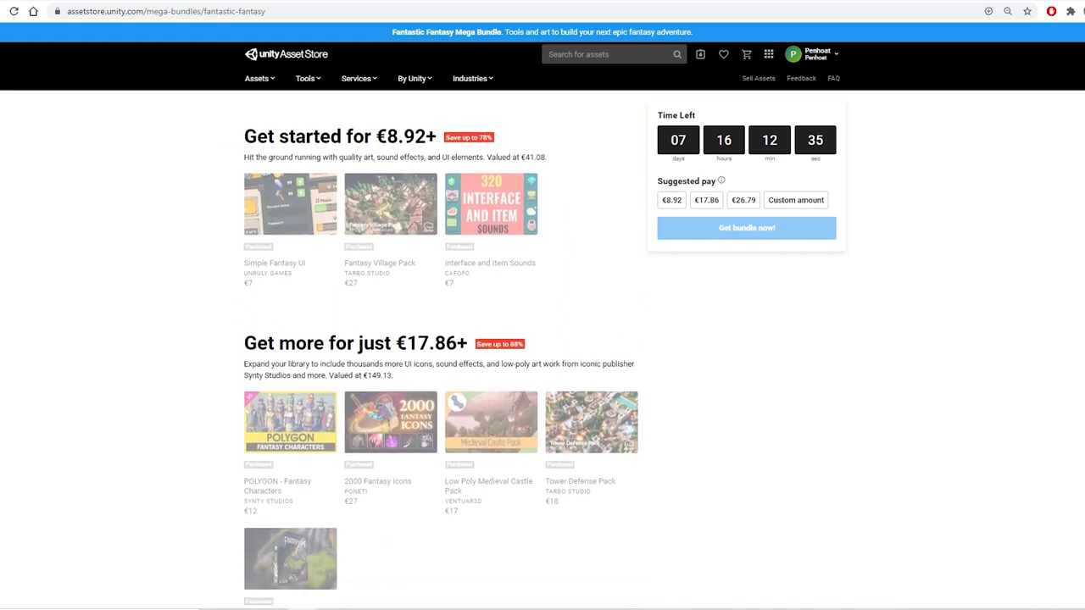
scroll(441, 339, down, 5)
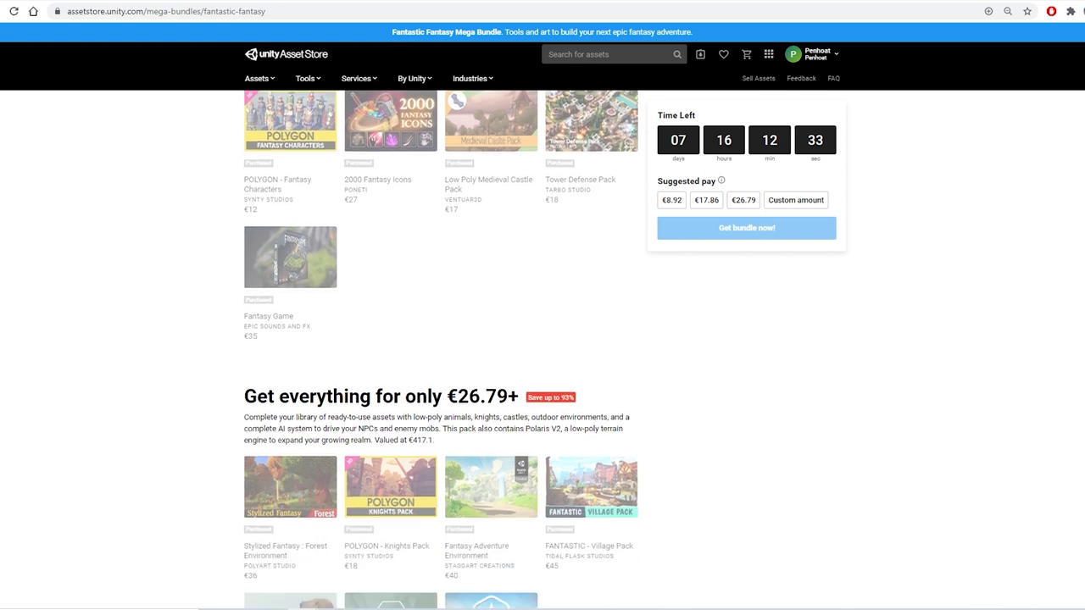
scroll(441, 339, down, 2)
scroll(440, 339, up, 6)
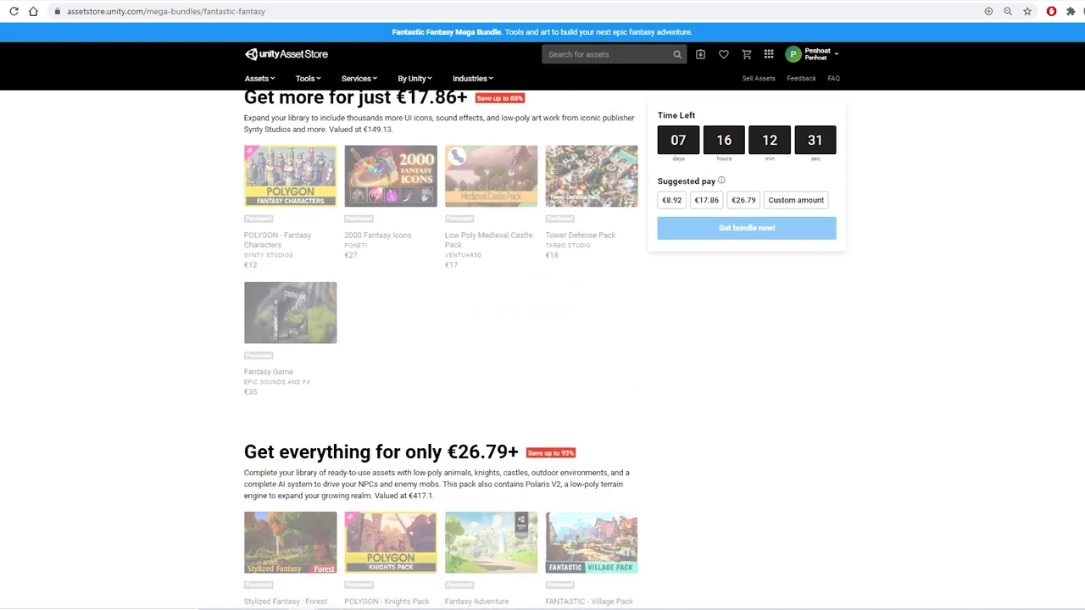
scroll(543, 339, up, 3)
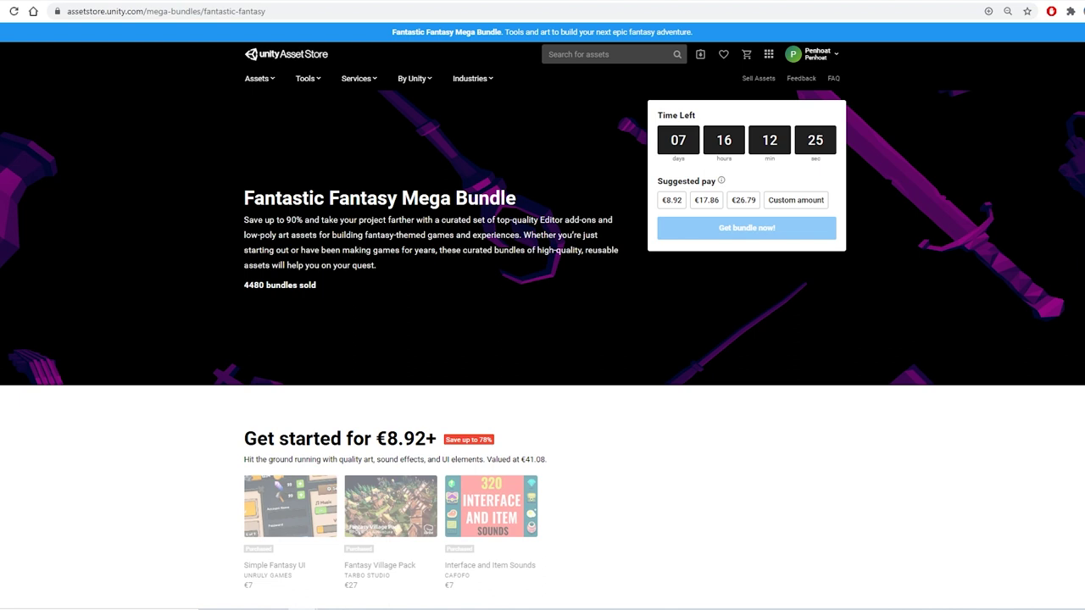
scroll(542, 339, down, 7)
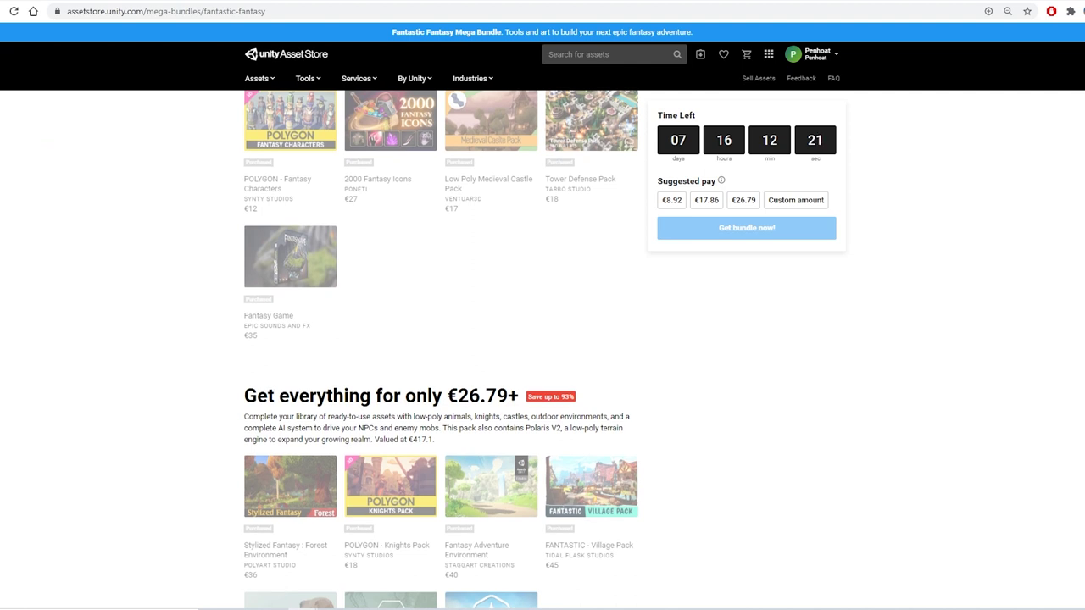
scroll(593, 195, up, 1)
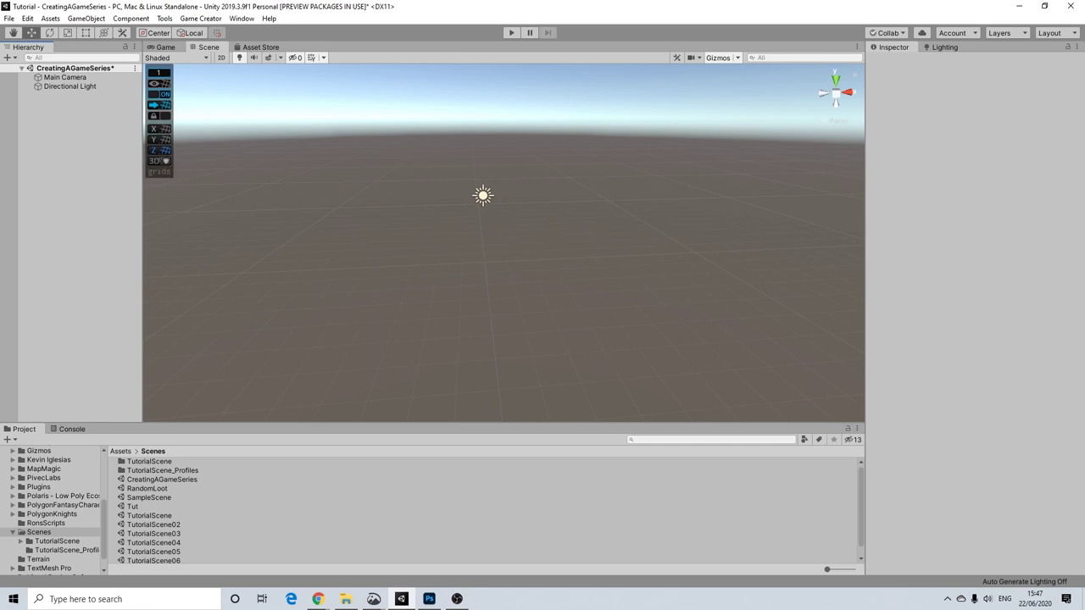
Step: In the Unity editor, add a 3D plane to the scene and set its position to 0, 0, 0
right_click(78, 124)
mouse_move(119, 267)
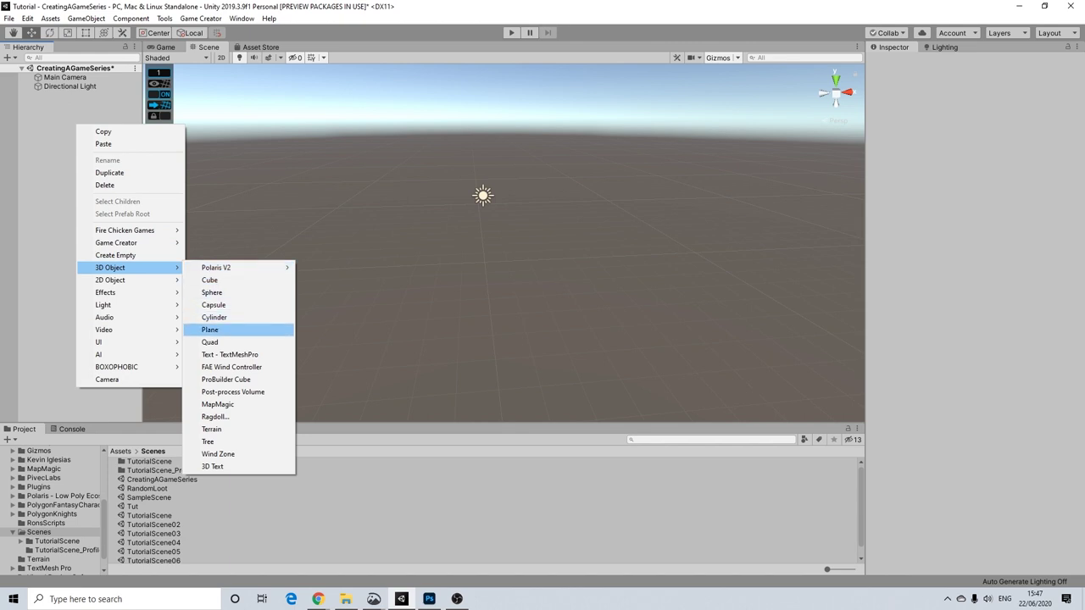
click(229, 330)
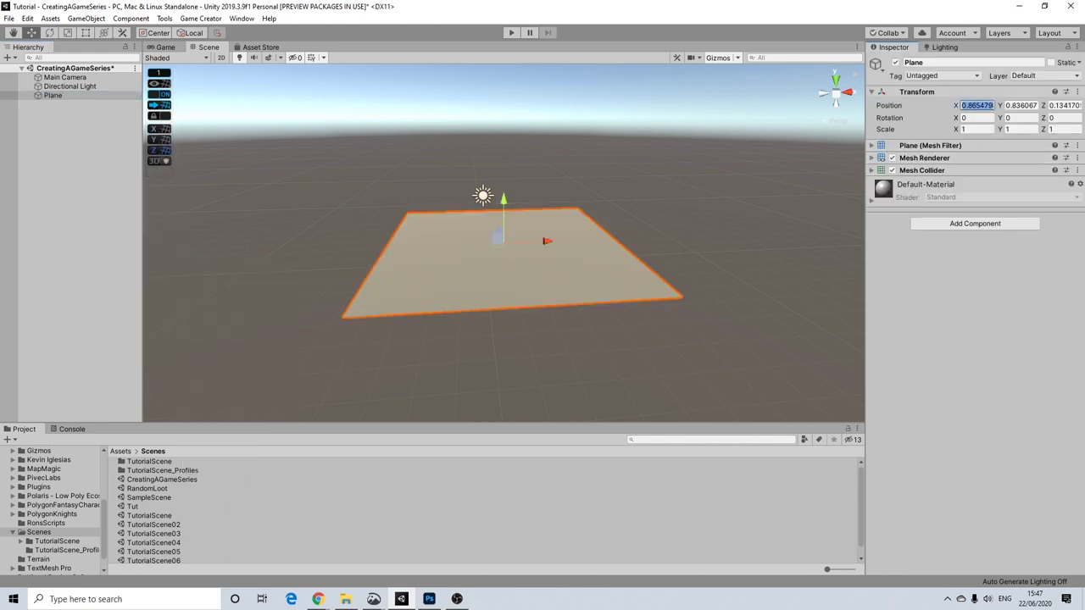
text(0)
key(Tab)
text(0)
key(Tab)
text(0)
Step: Scale the plane to 6 in both X and Z
scroll(503, 255, up, 5)
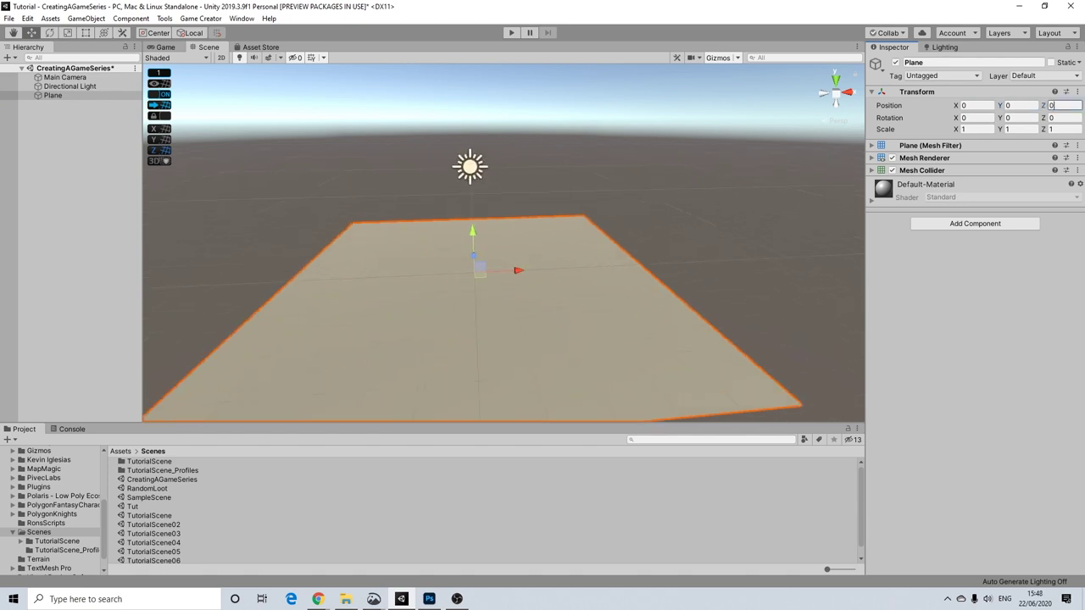
middle_drag(474, 269, 519, 246)
scroll(519, 246, up, 3)
click(973, 129)
text(6)
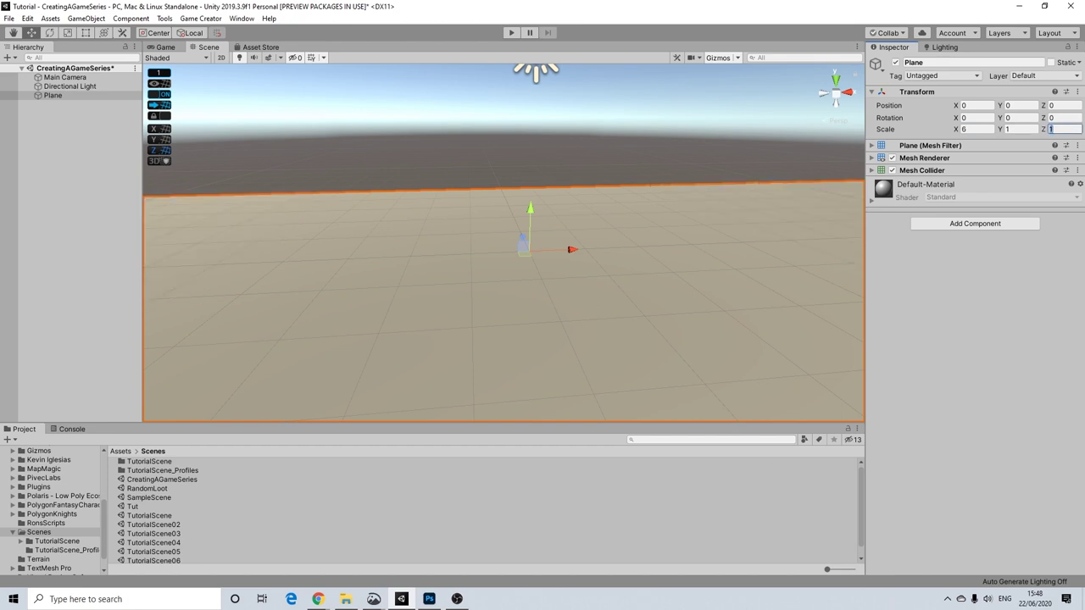
text(6)
click(508, 106)
scroll(503, 243, down, 4)
middle_drag(512, 237, 487, 245)
scroll(503, 243, down, 7)
scroll(503, 243, down, 2)
scroll(503, 243, up, 5)
Step: Add a Game Creator Player character to the scene
right_click(59, 112)
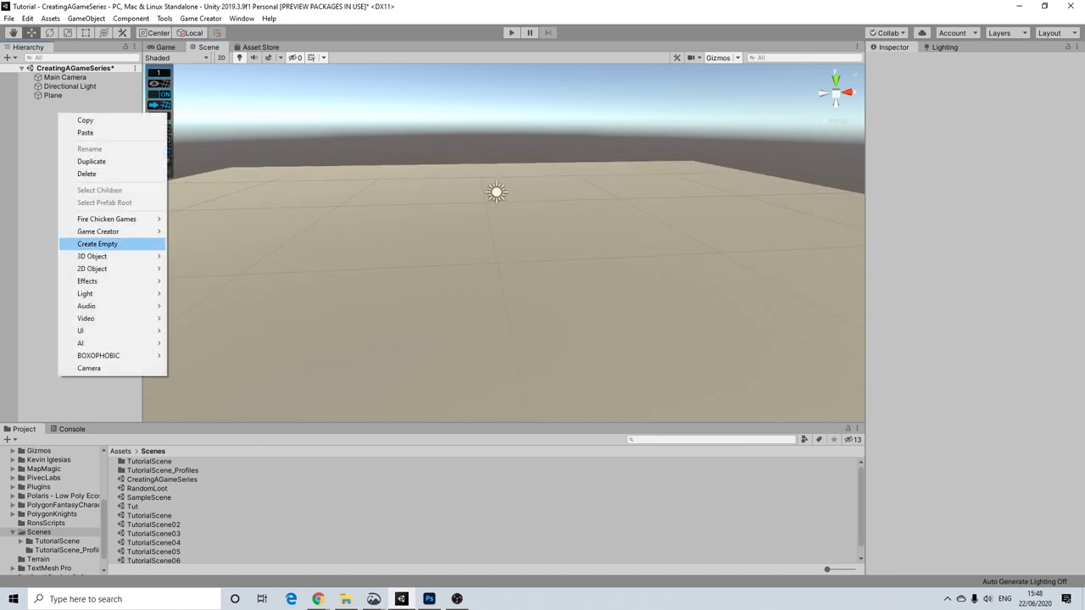
mouse_move(119, 231)
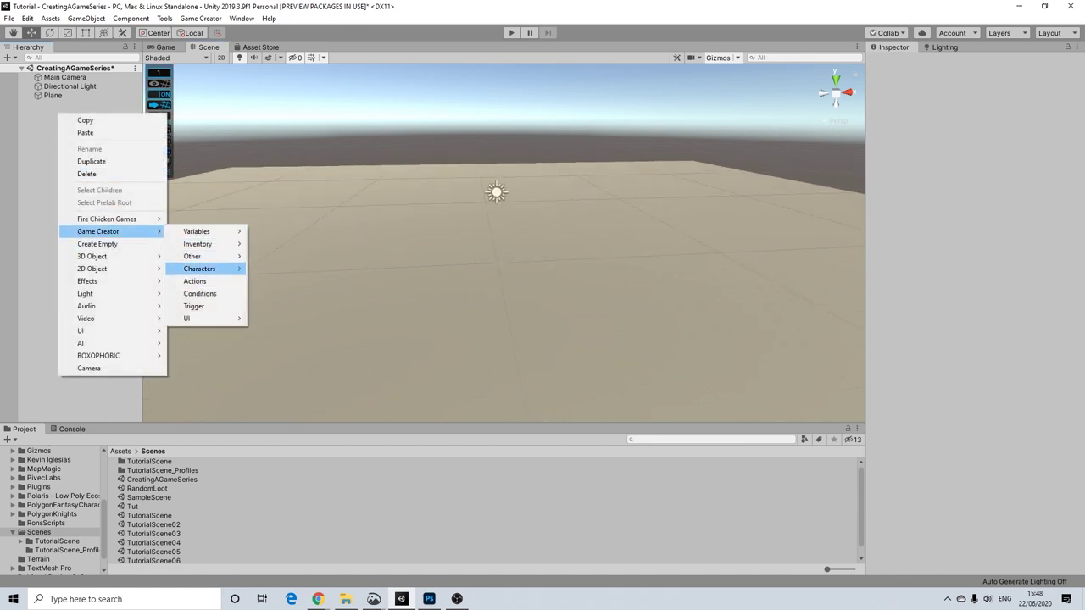
mouse_move(199, 268)
click(280, 281)
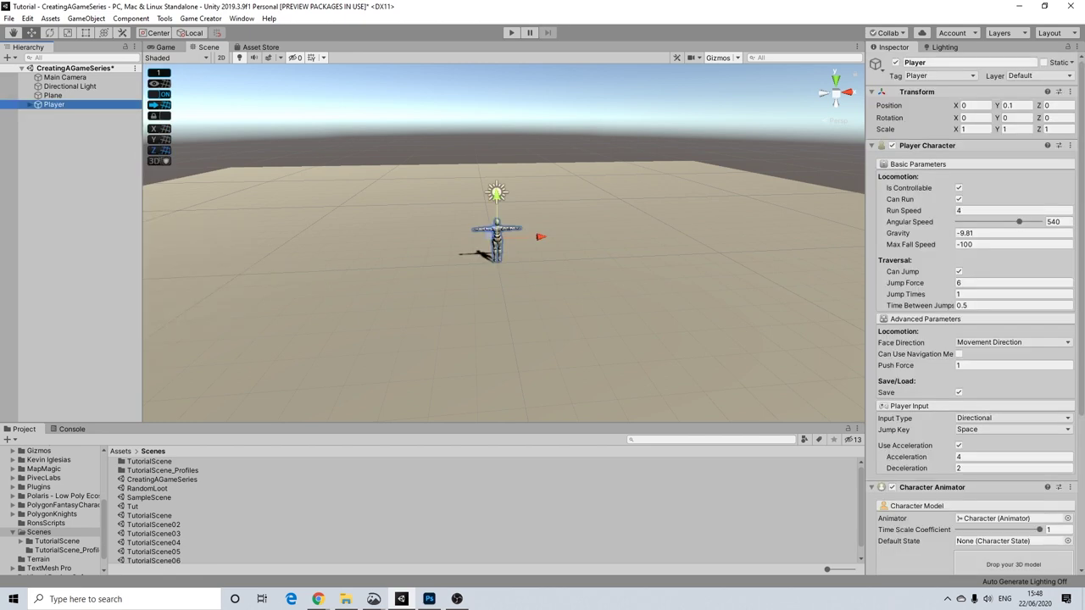
Step: Add a Camera Motor to the scene and place it between Directional Light and Plane in the hierarchy
right_click(71, 138)
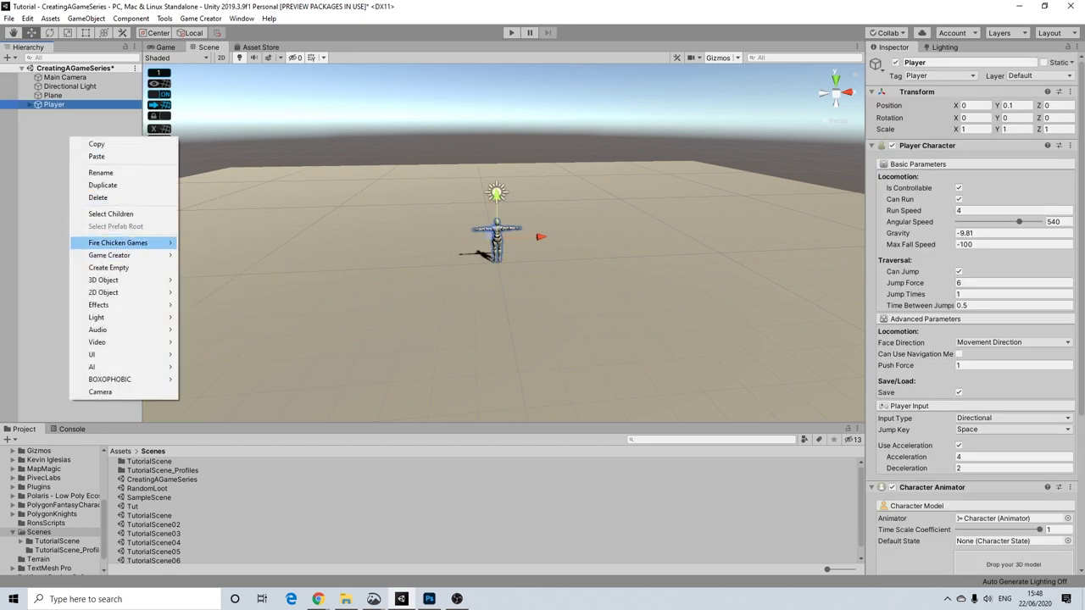
mouse_move(118, 242)
mouse_move(204, 280)
click(296, 317)
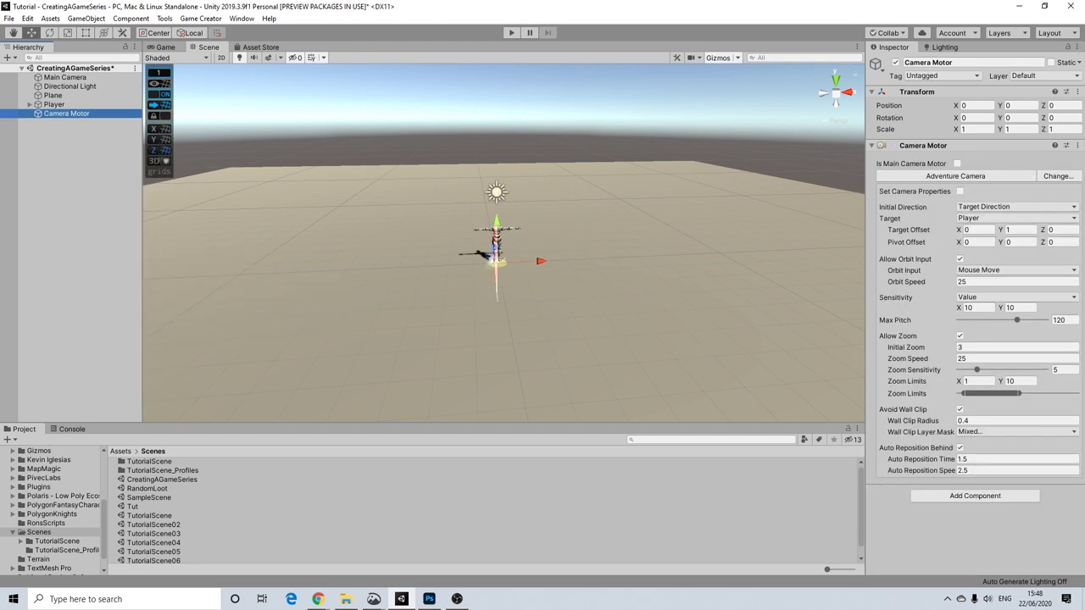
drag(66, 113, 68, 91)
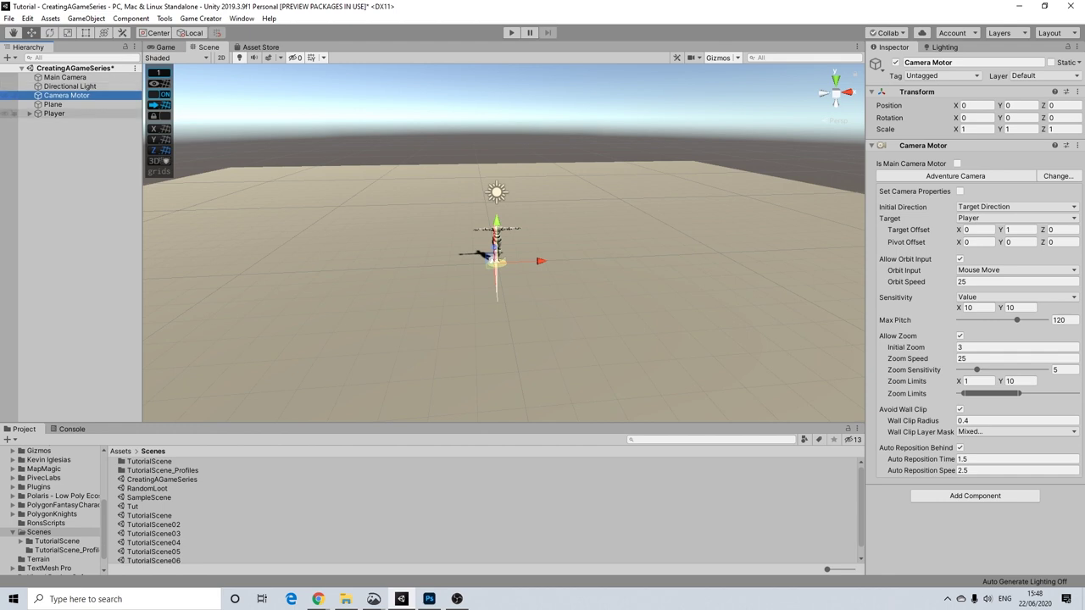
Step: Examine the component settings of the Player, Camera Motor and Plane objects
click(54, 114)
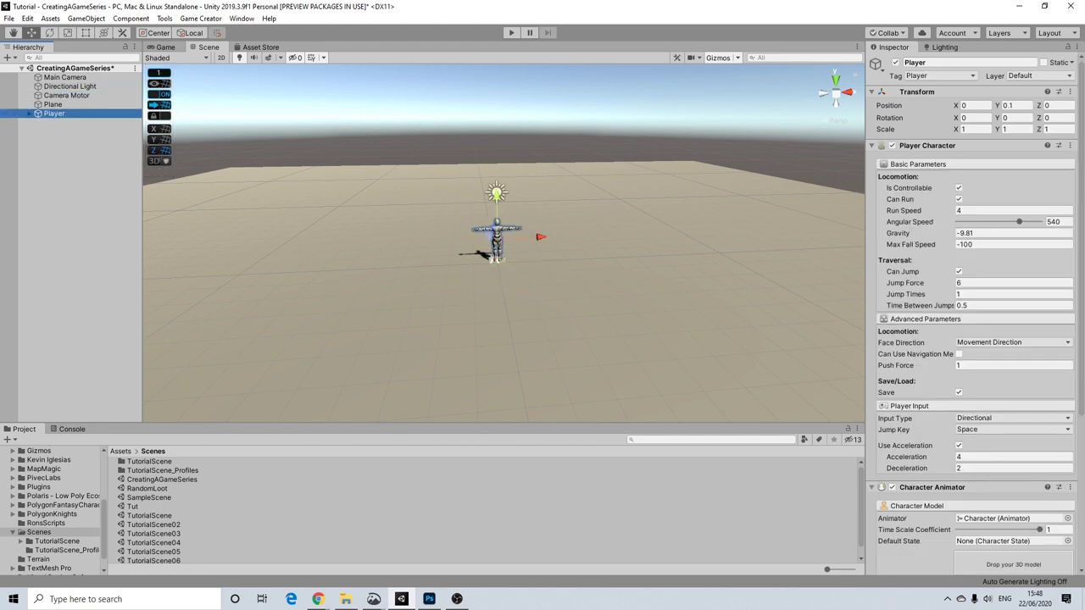
mouse_move(497, 246)
middle_down()
mouse_move(499, 267)
mouse_move(488, 261)
middle_up()
click(66, 95)
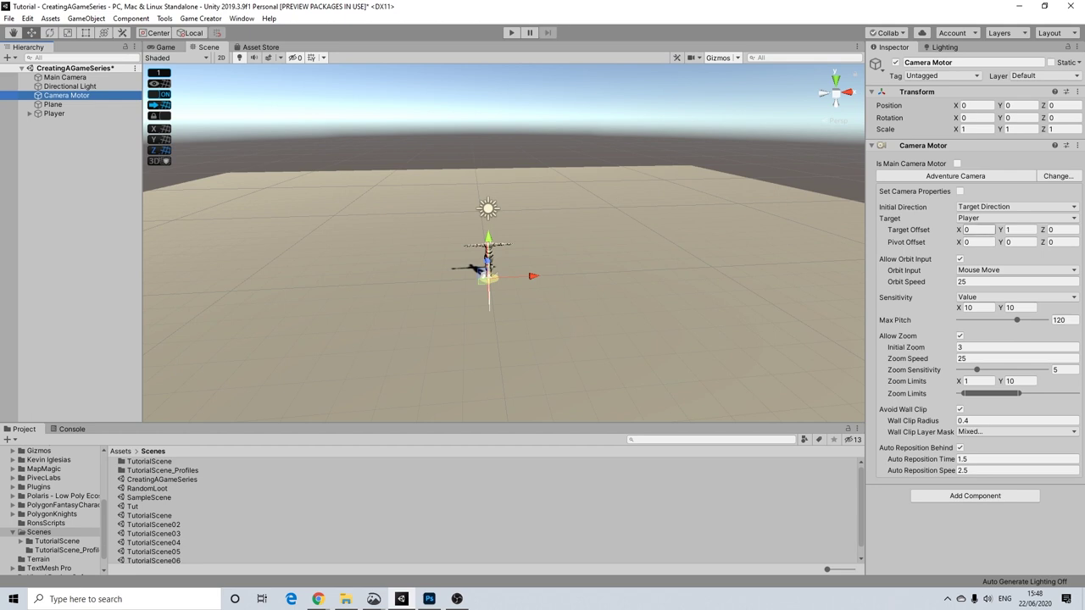
click(976, 230)
click(720, 127)
click(52, 104)
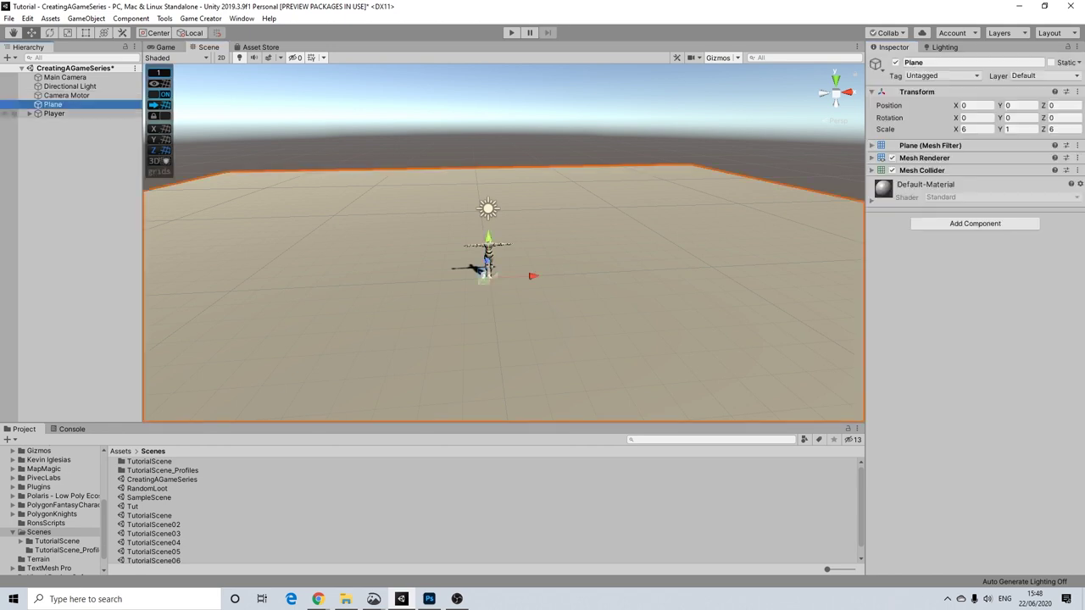
click(54, 114)
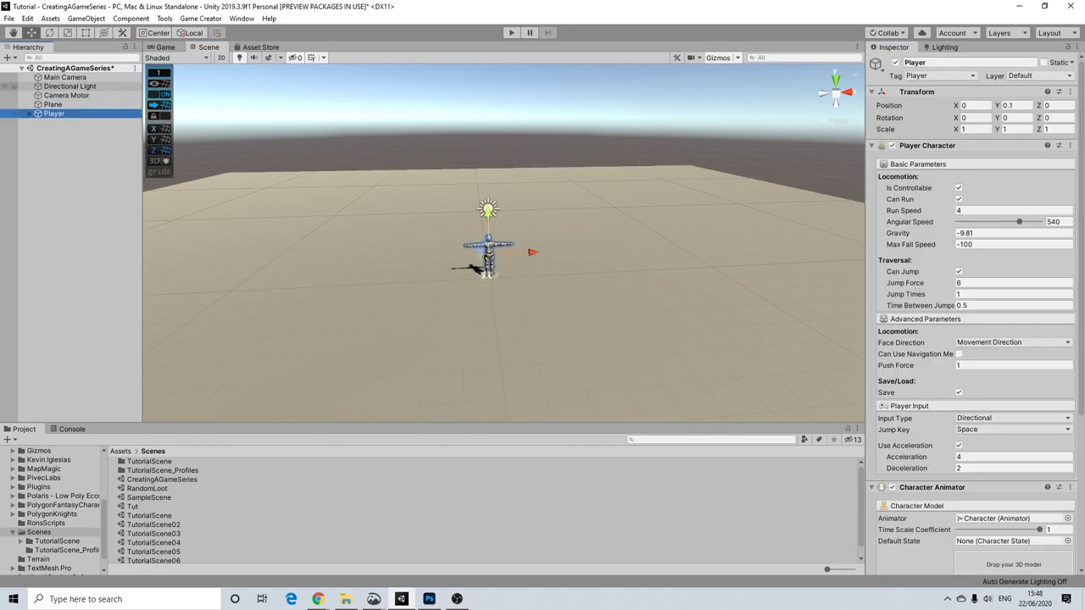
click(66, 96)
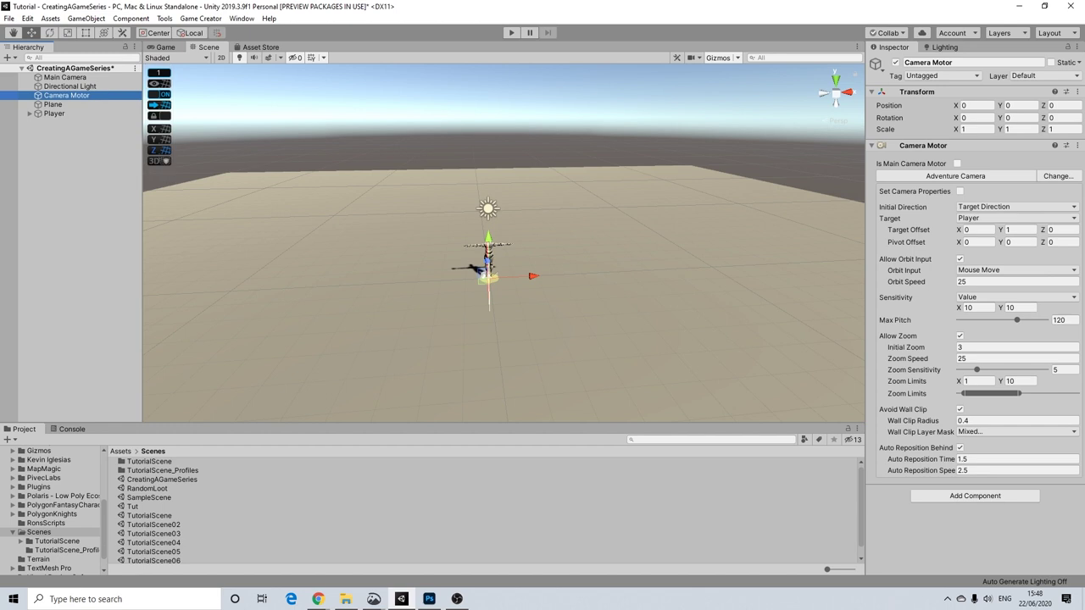
Step: Play the scene and test how the adventure camera orbits and zooms around the player
click(511, 33)
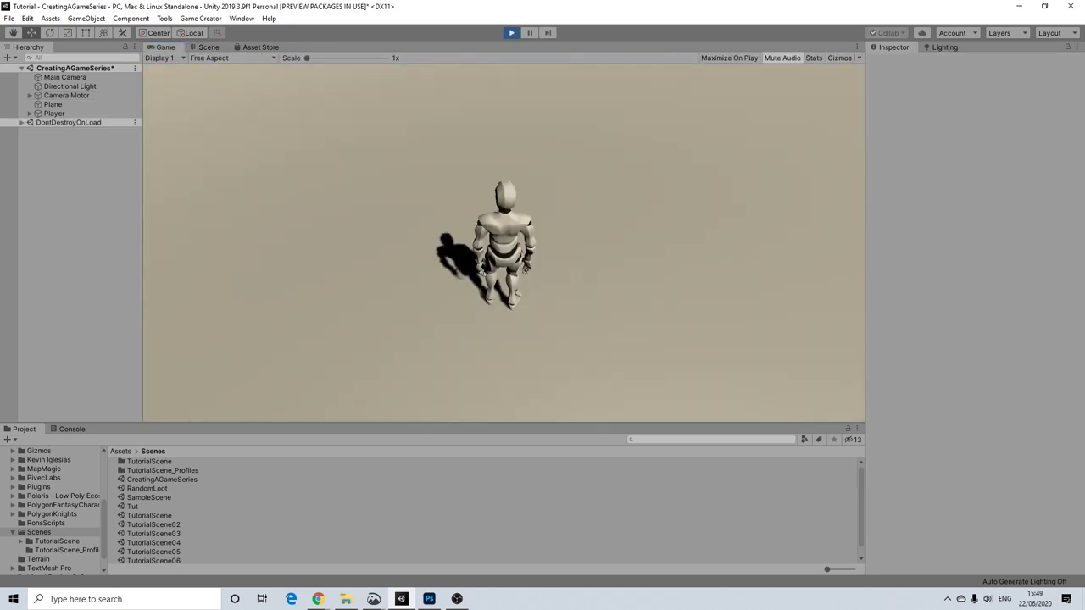
key(w)
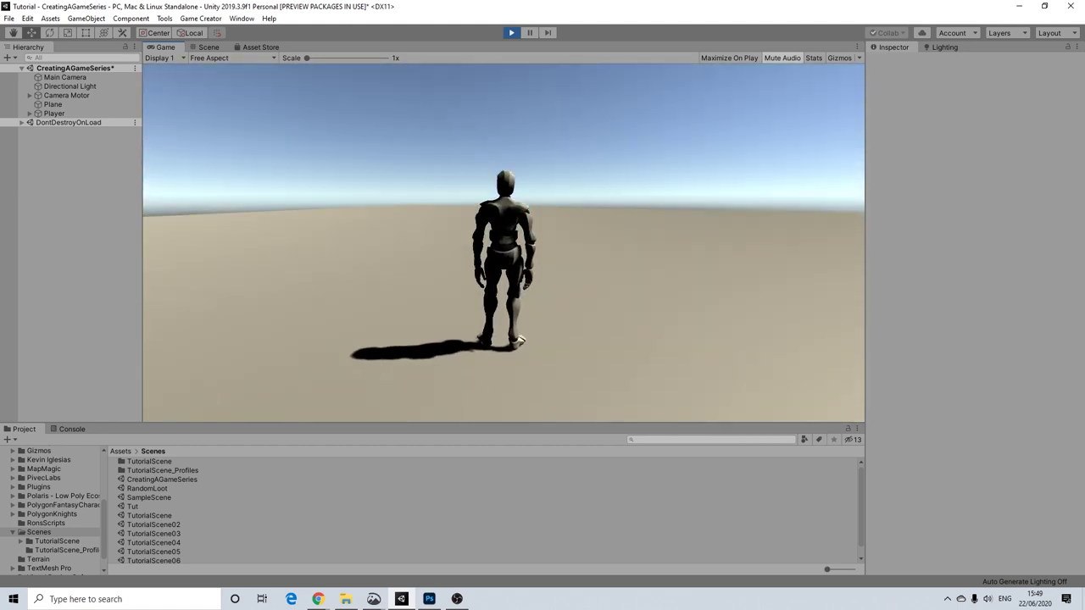
scroll(503, 244, down, 5)
scroll(504, 243, down, 3)
scroll(504, 243, up, 6)
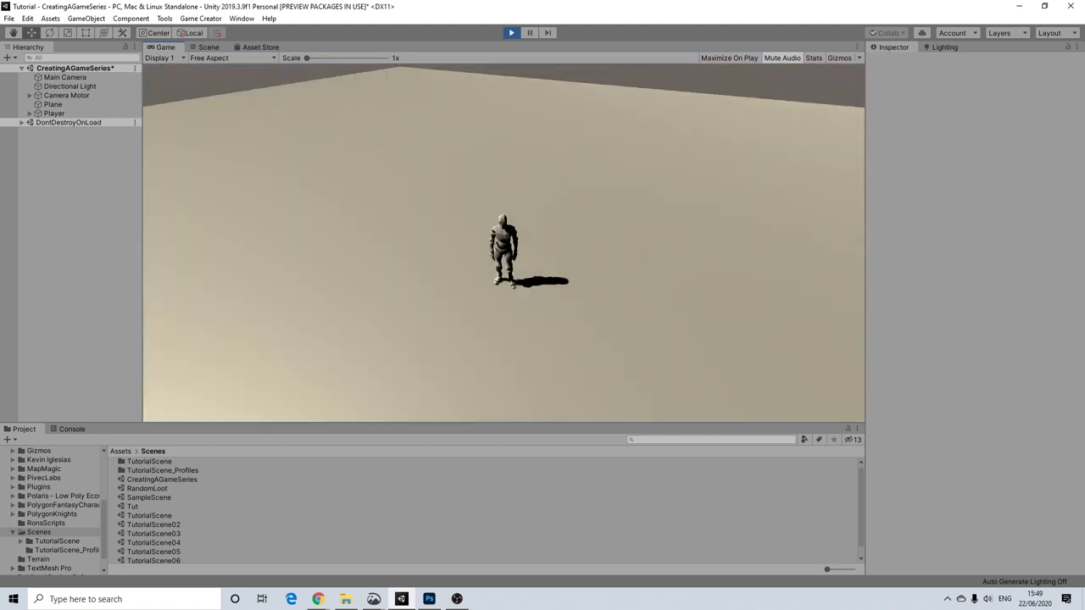
scroll(503, 244, down, 4)
scroll(504, 243, down, 2)
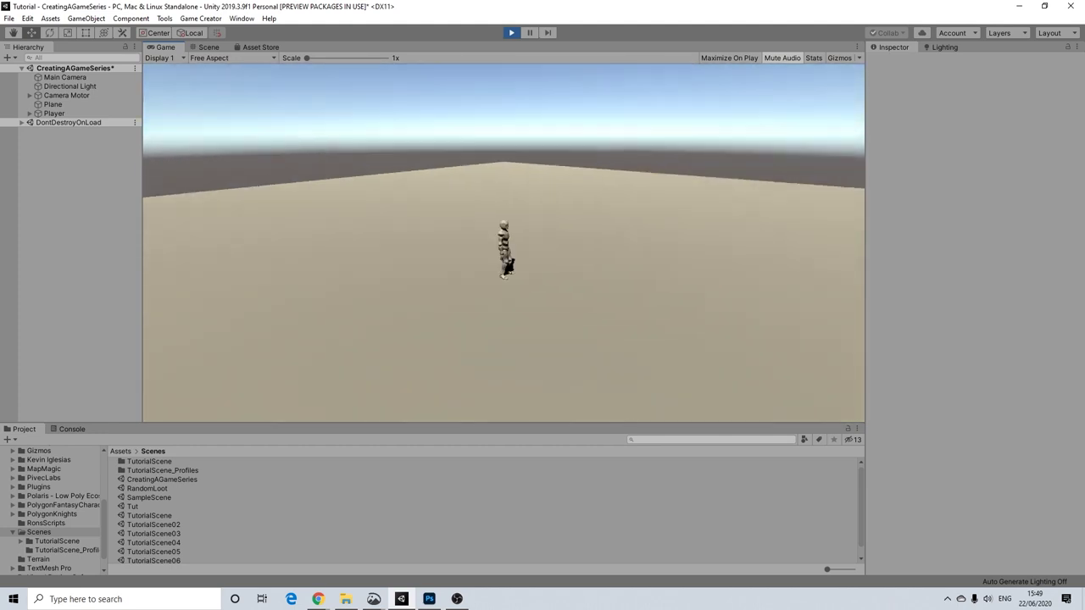
scroll(504, 243, up, 6)
scroll(503, 244, down, 5)
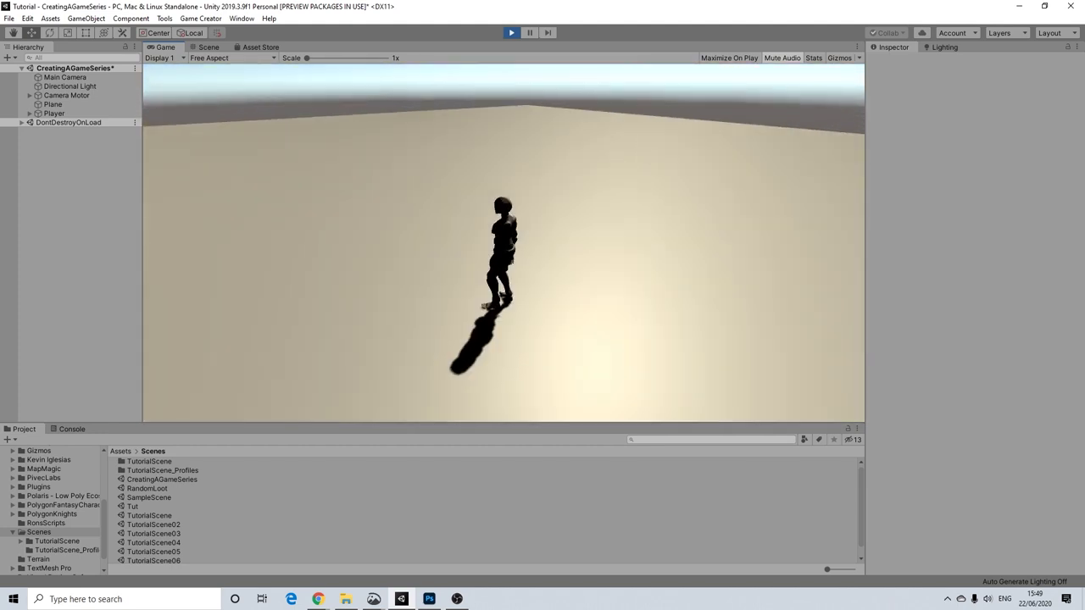
scroll(504, 243, up, 4)
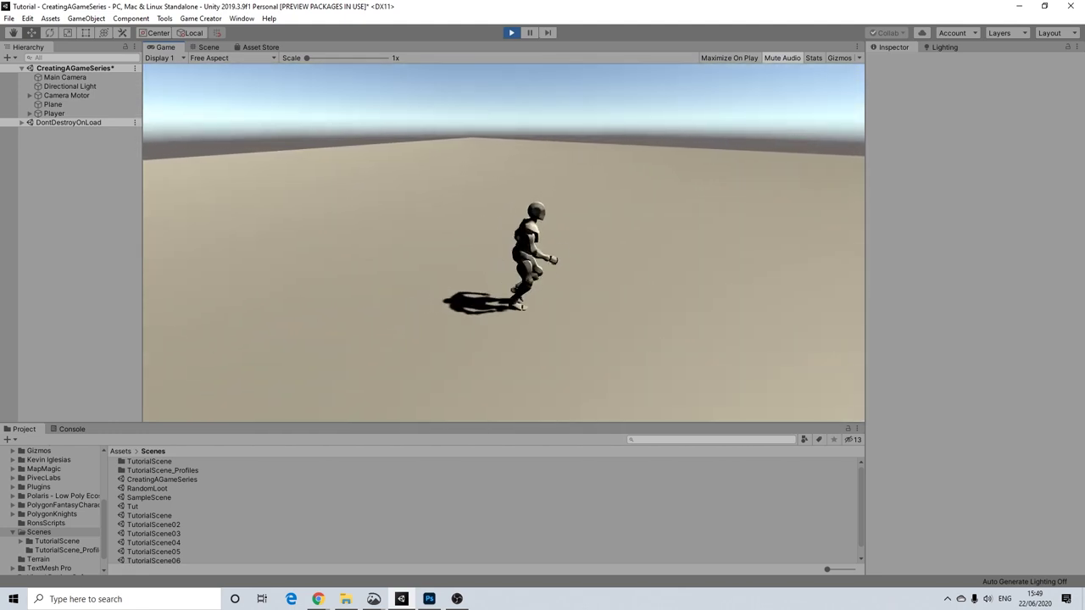
Step: Run the player around the plane in several directions to test its movement, and end play mode
key(a)
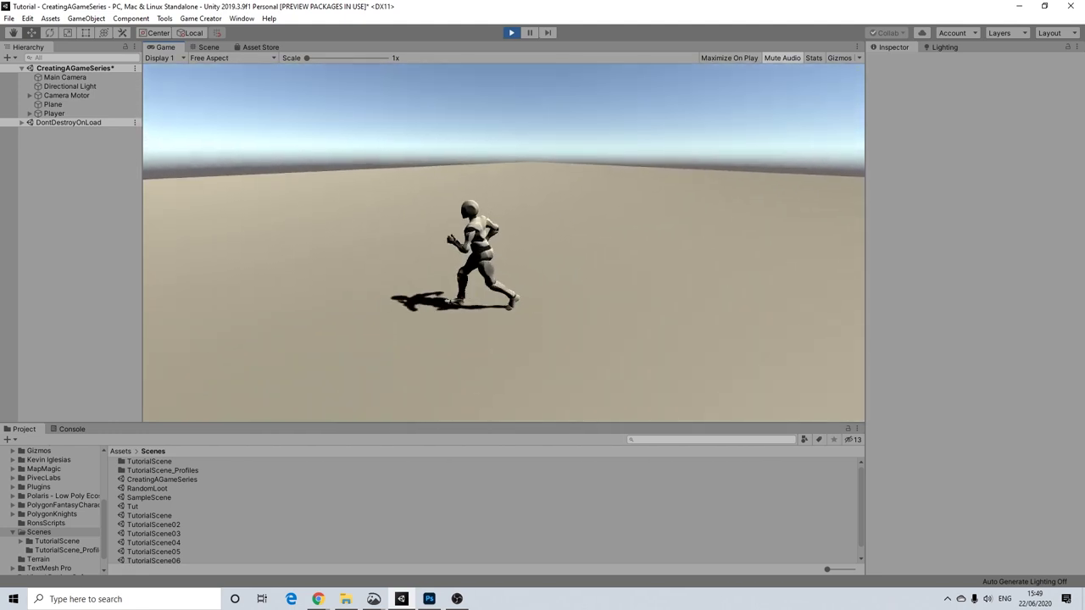
key(d)
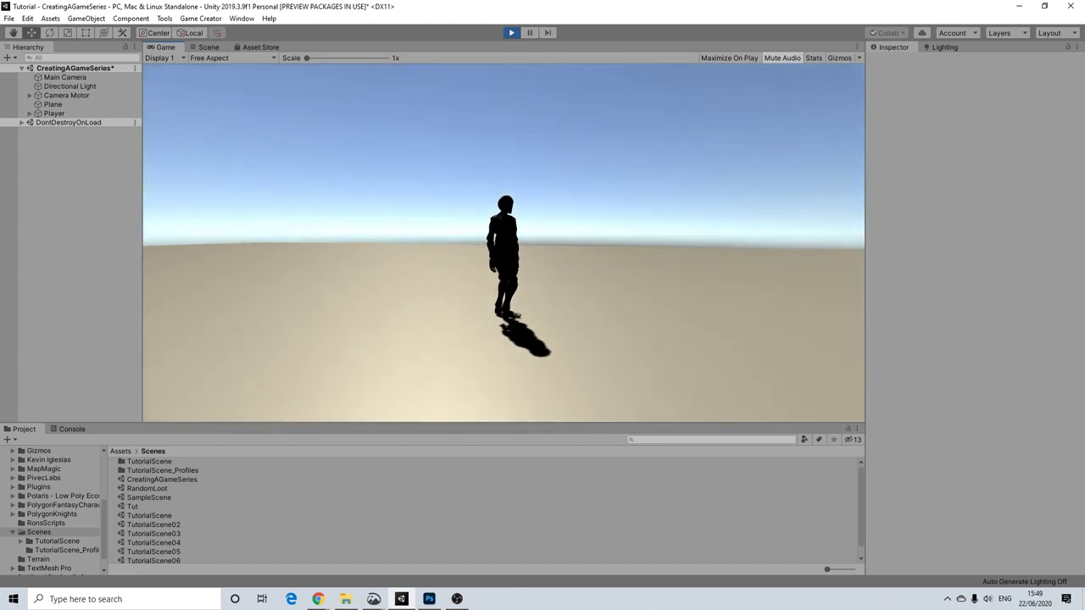
key(w)
key(a)
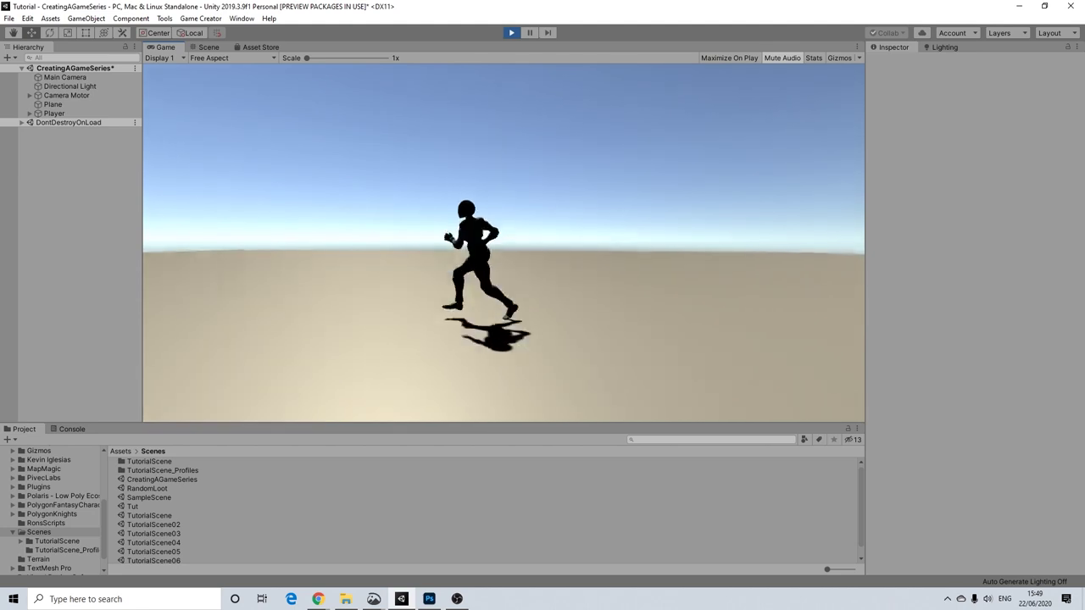
key(w)
key(d)
key(a)
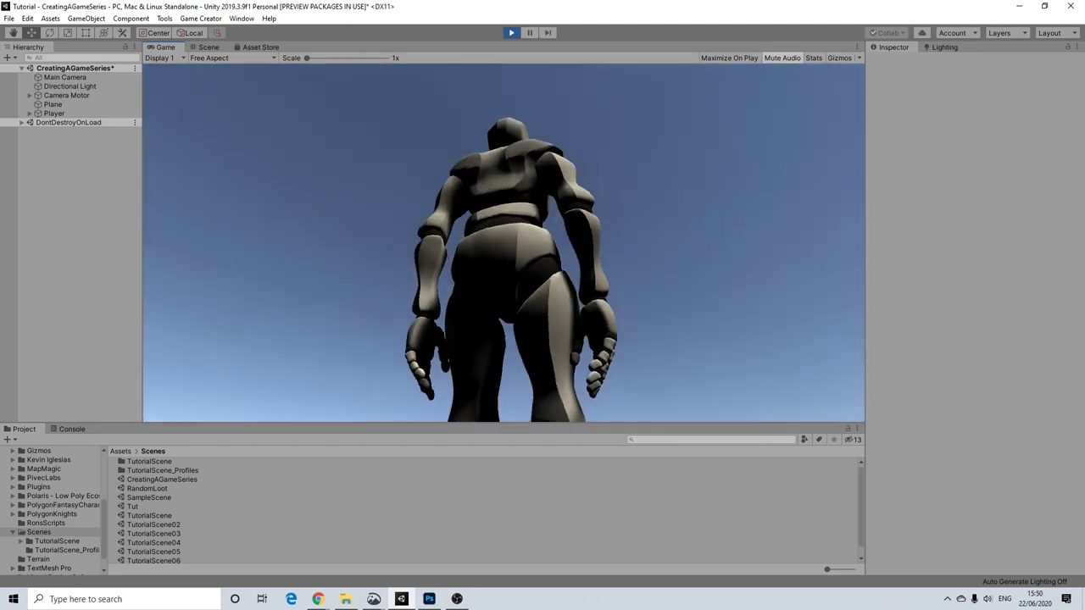
click(511, 33)
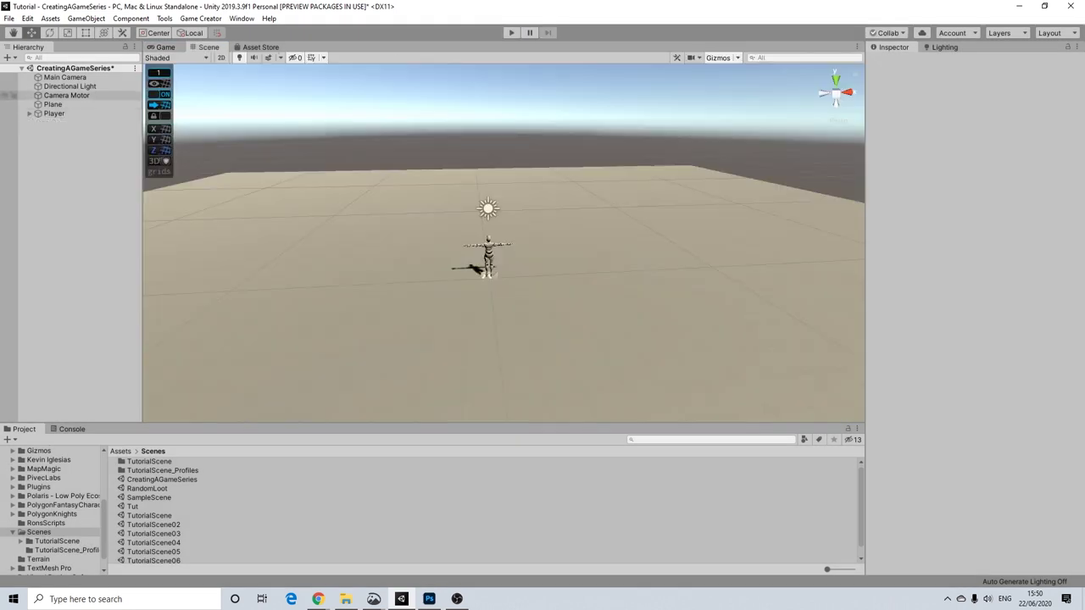
Step: Set the Camera Motor's target offset to 0.5, 1.5, 0 and pivot offset to 0, 0.5, 0.5, and disable orbit input
click(67, 96)
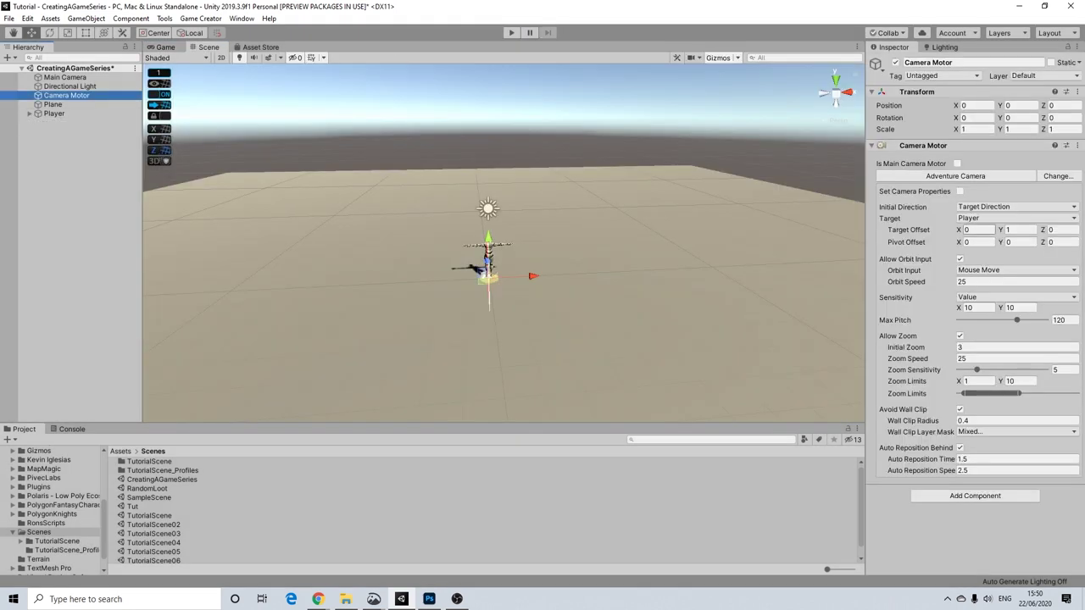
click(979, 230)
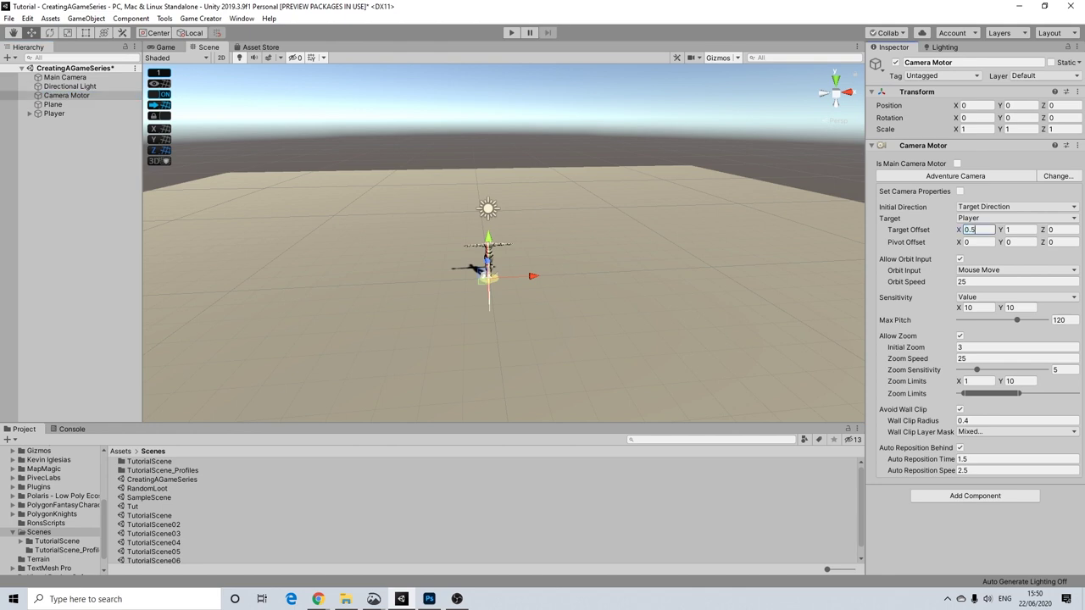
key(Tab)
click(1021, 243)
text(0.5)
key(Tab)
click(960, 259)
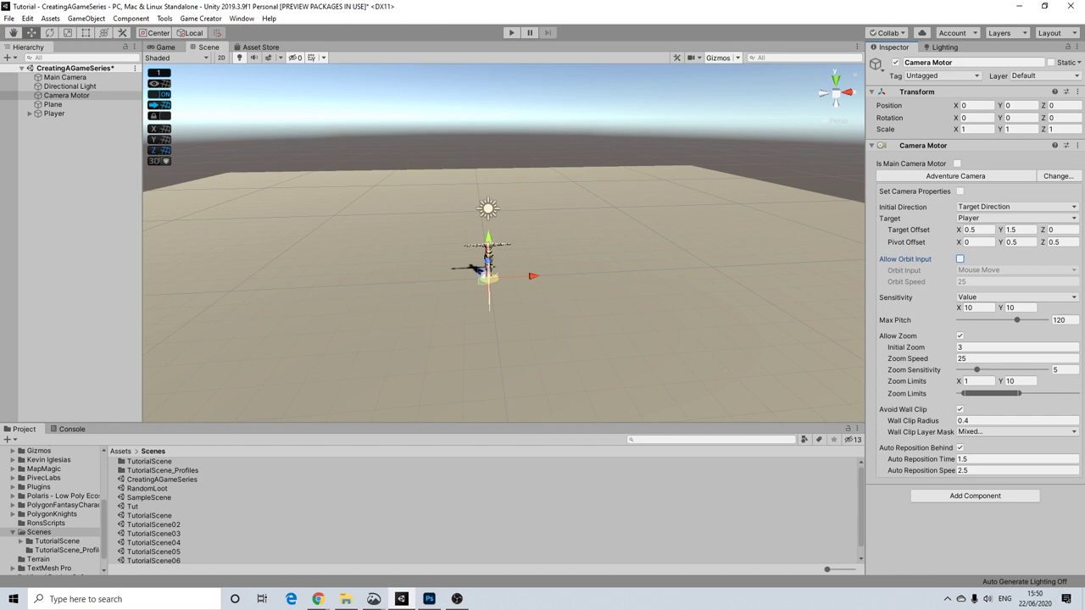
Step: Disallow zooming on the Camera Motor and set its initial zoom to 4
scroll(504, 243, up, 6)
scroll(503, 243, up, 1)
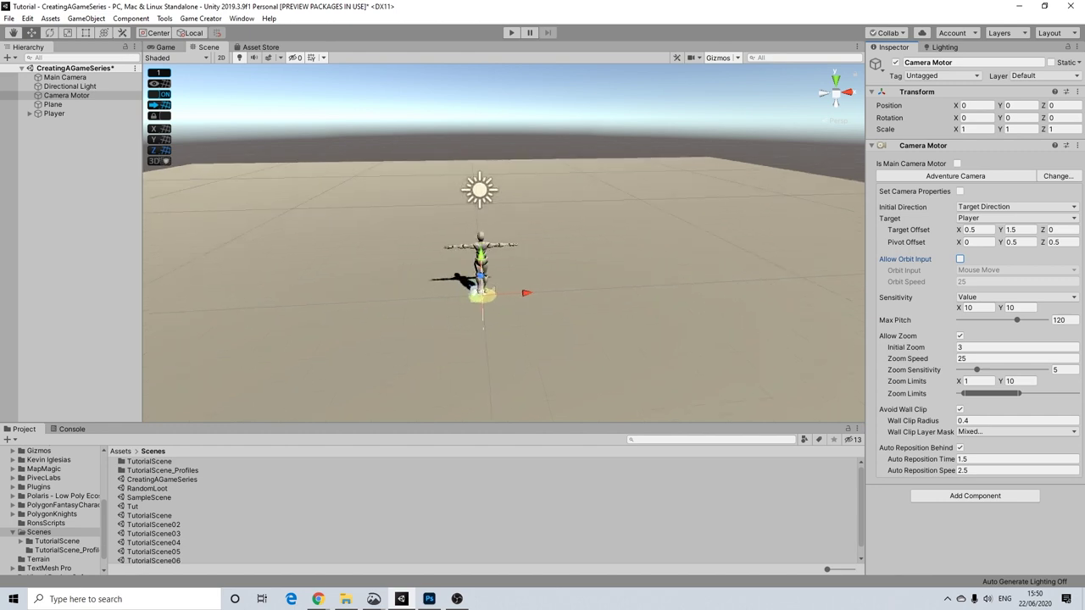
click(526, 110)
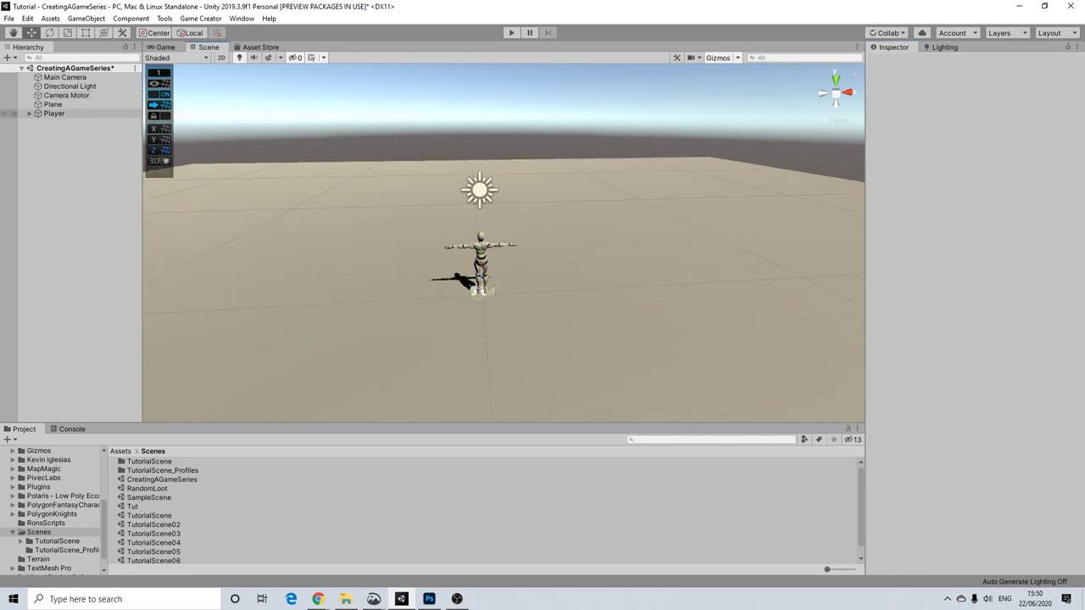
click(66, 96)
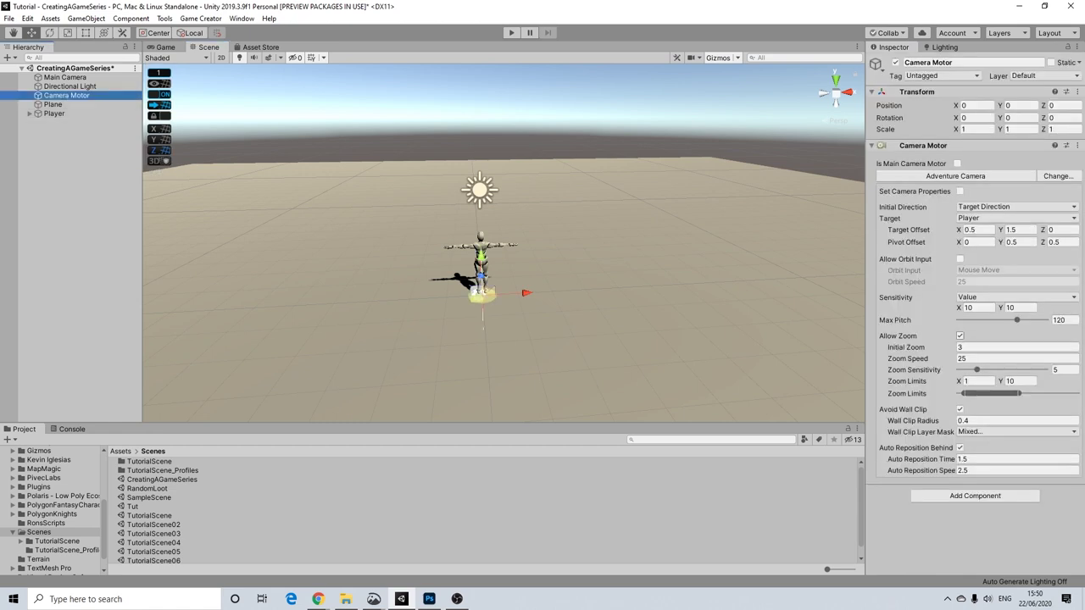
click(960, 337)
click(974, 348)
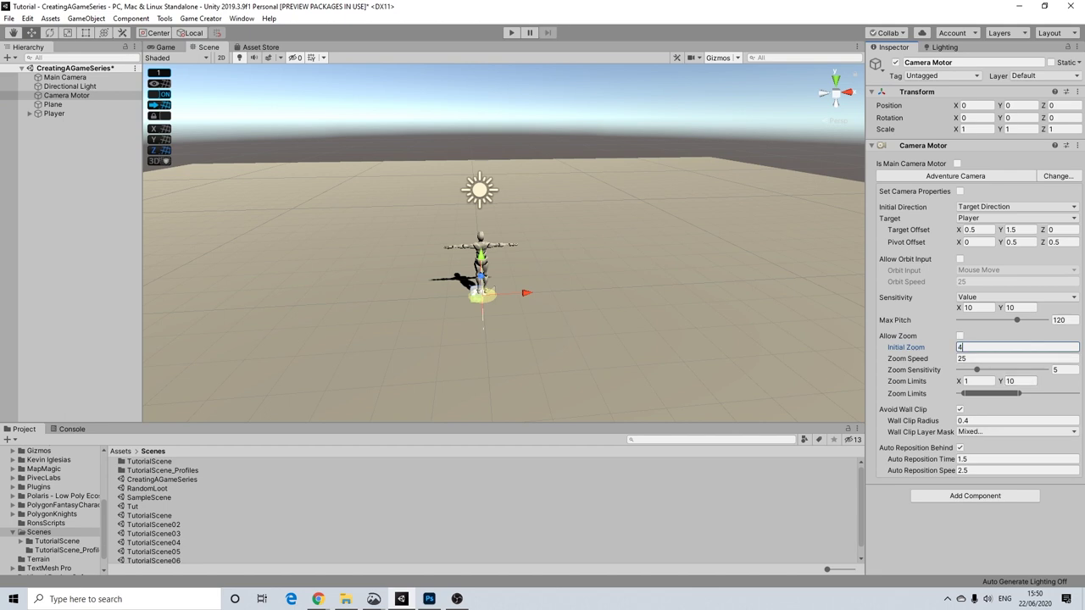
Step: Set the Camera Motor's auto reposition time to 0.5 and auto reposition speed to 1
click(984, 460)
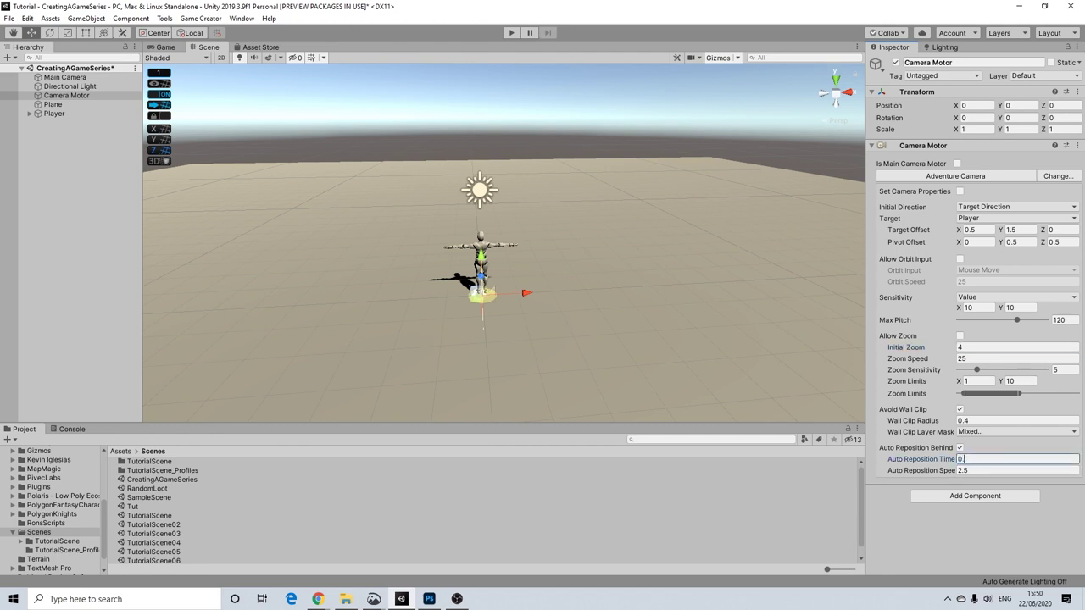
key(Tab)
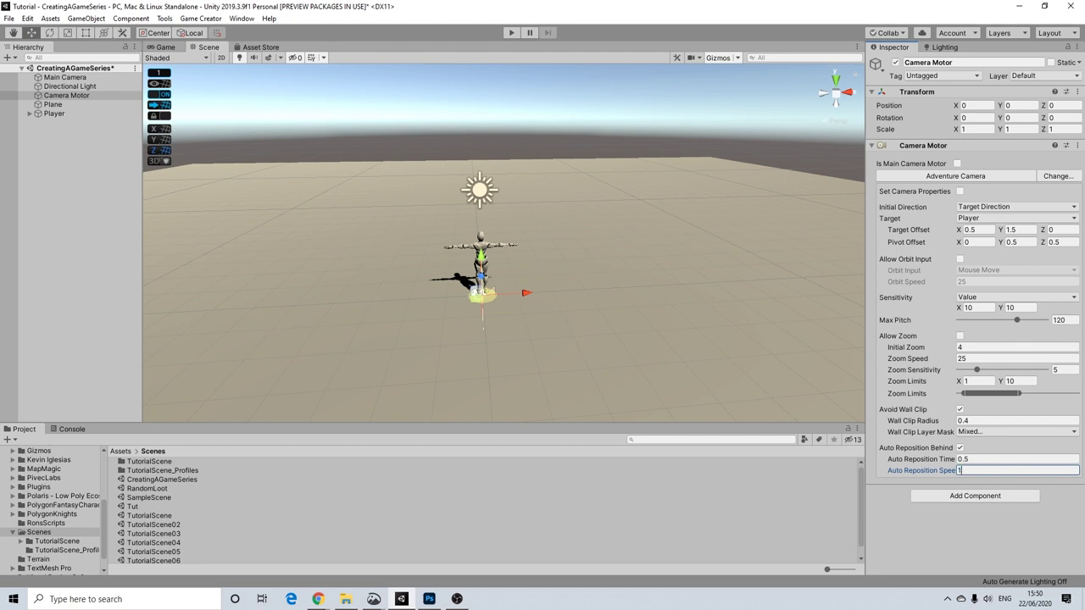
key(Return)
Step: Play-test the adjusted follow camera by running and jumping with the player, and end play mode
key(ctrl+p)
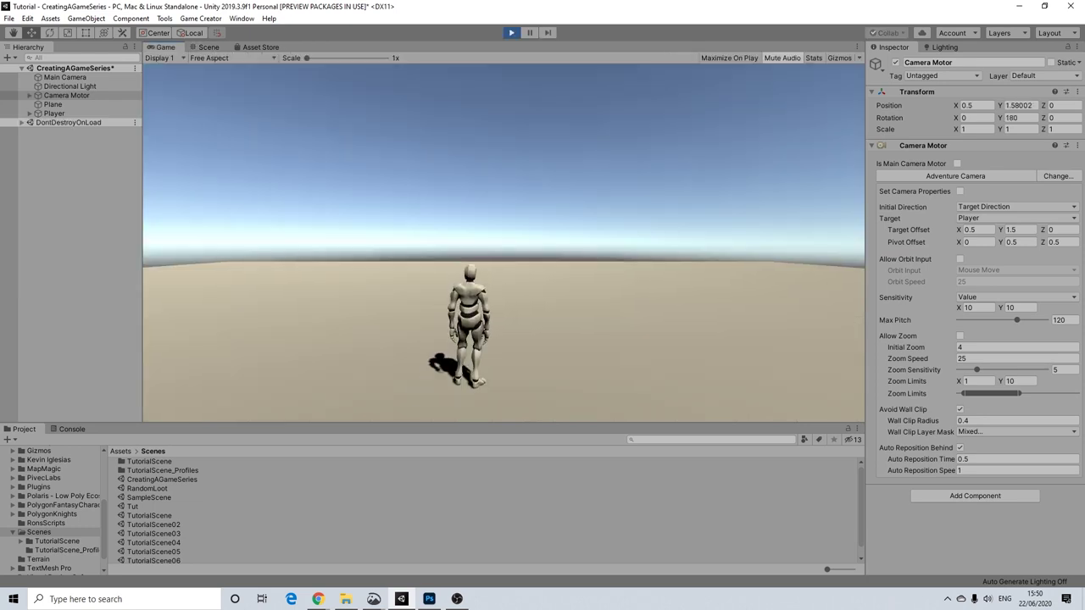
key(d)
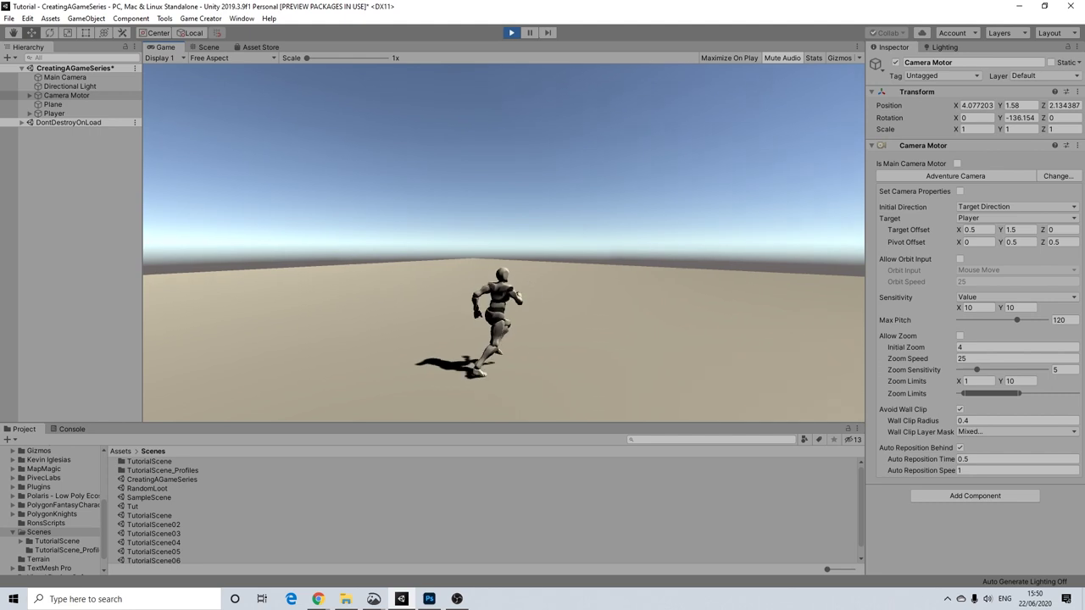
key(w)
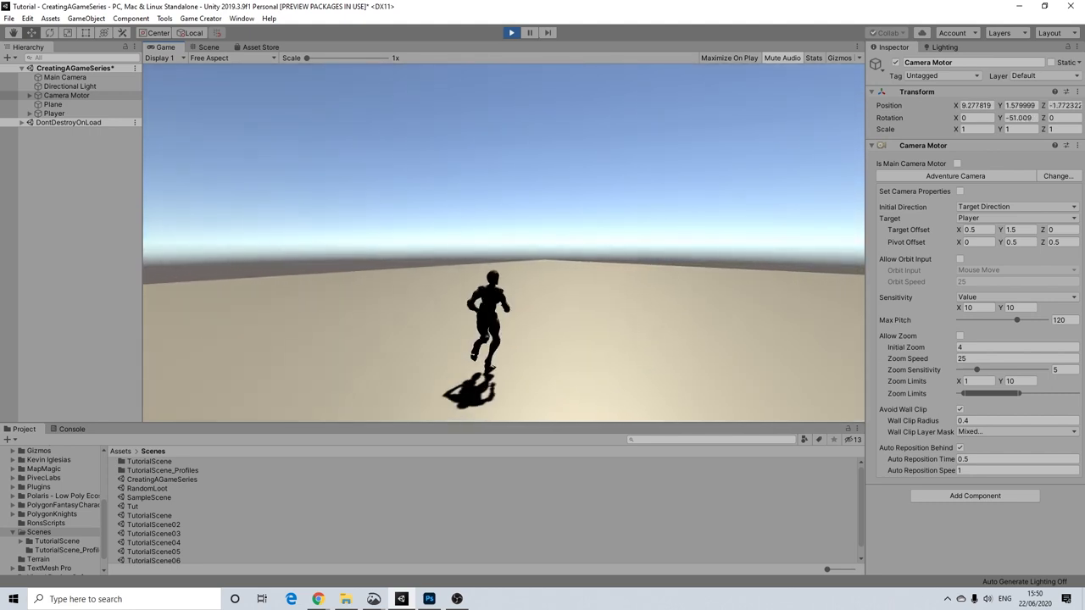
key(a)
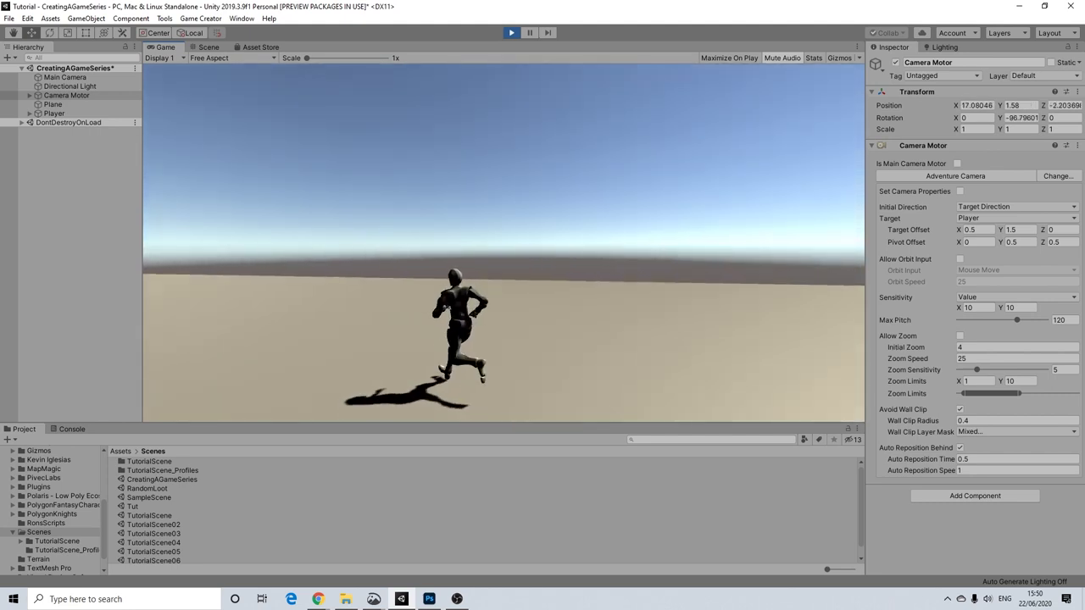
key(a)
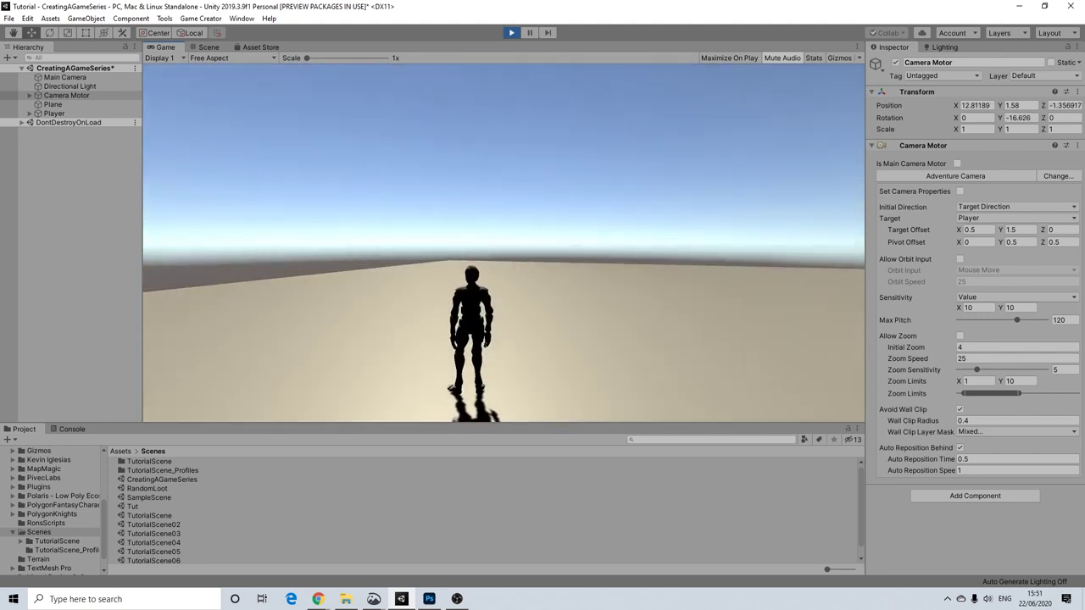
key(d)
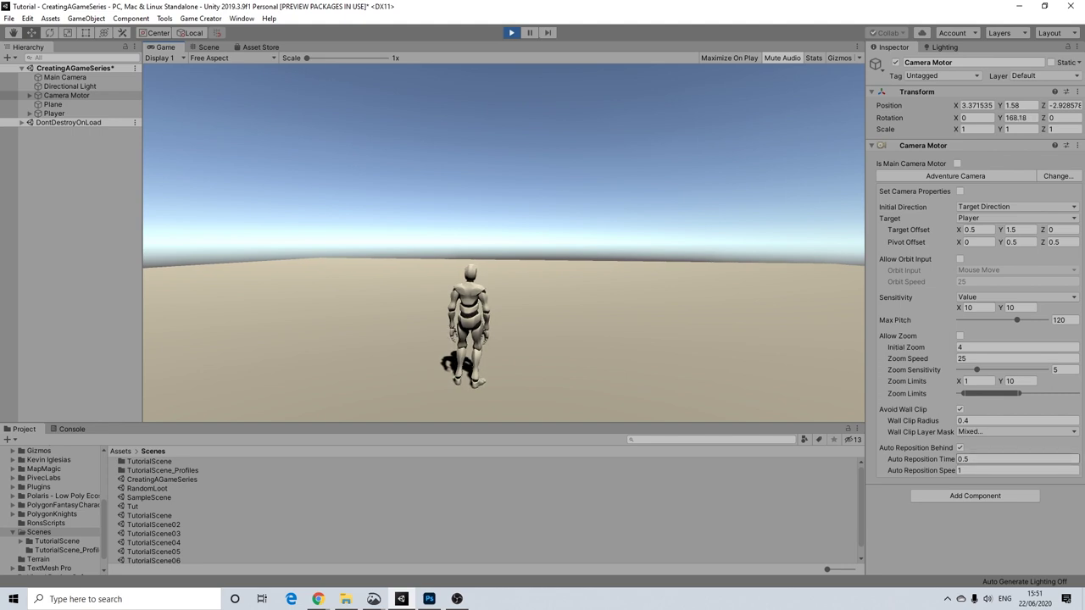
key(w)
key(d)
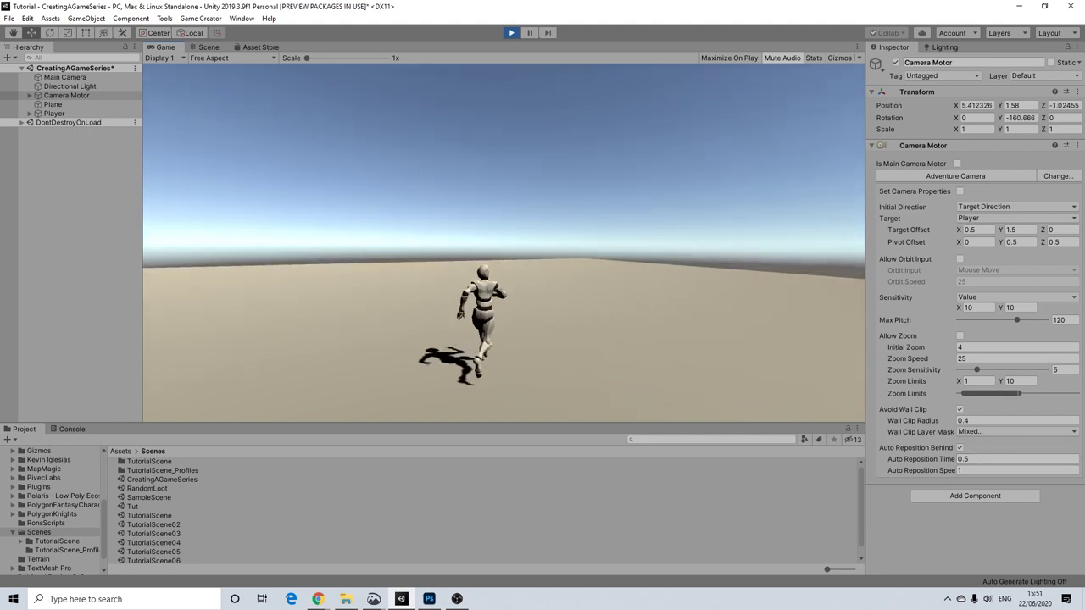
key(space)
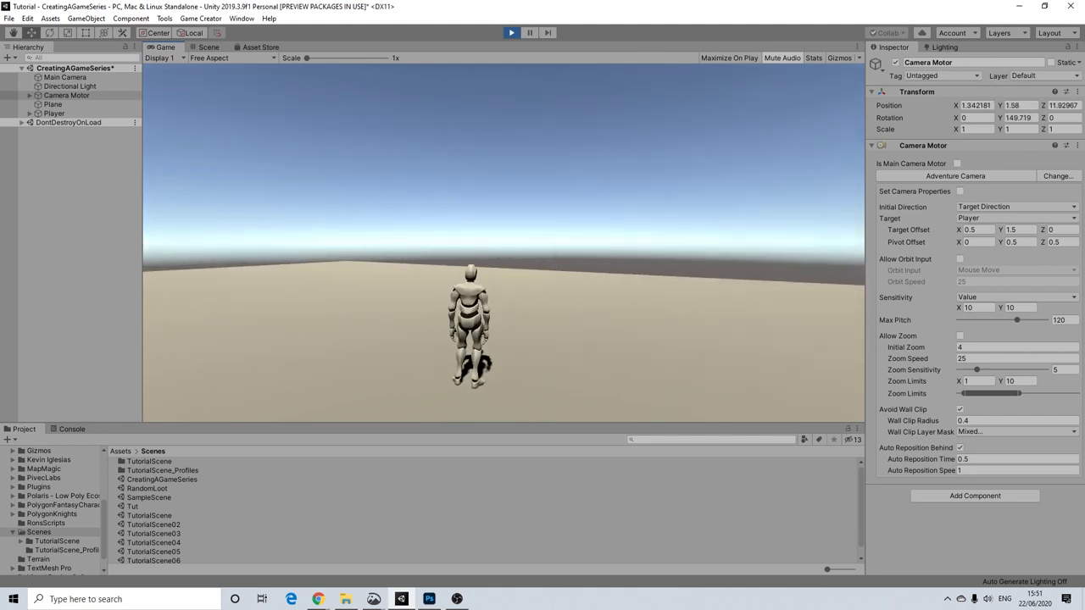
key(ctrl+p)
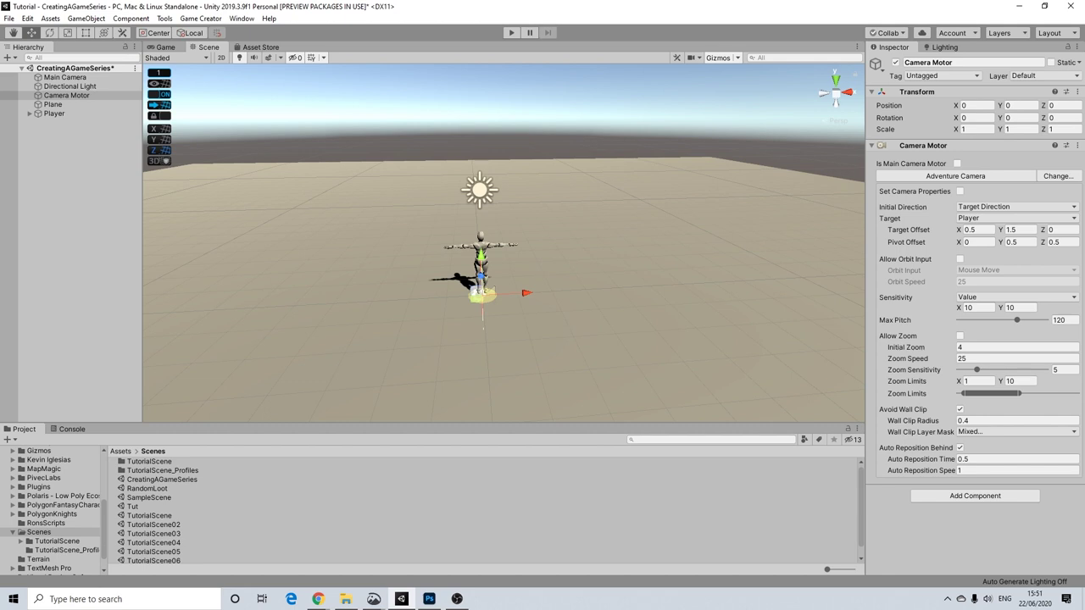
Step: Review the Player's basic locomotion parameters, including the Can Run option
scroll(504, 243, up, 3)
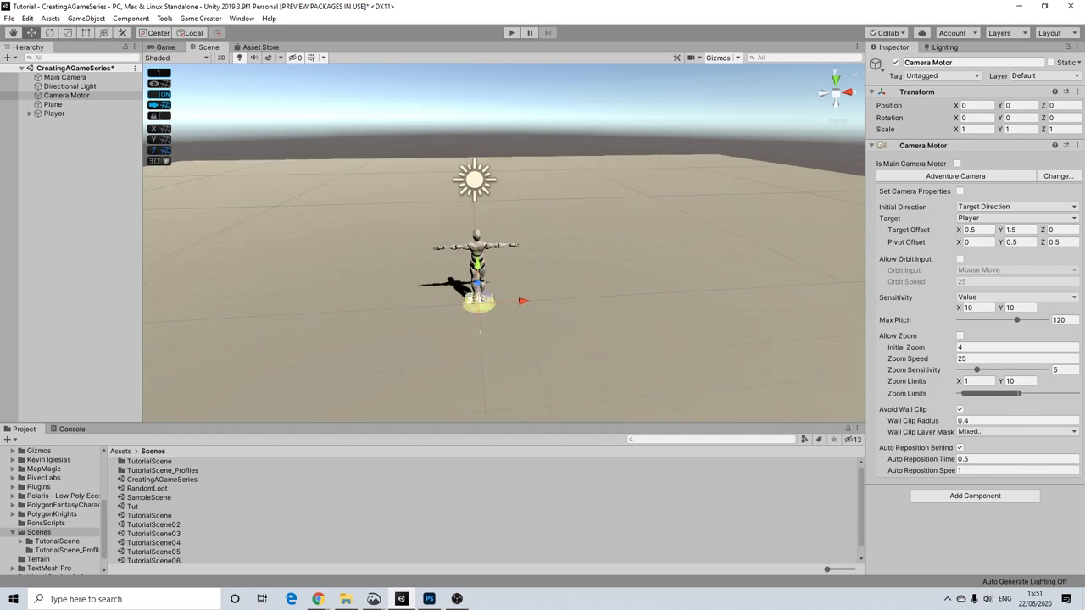
click(68, 161)
click(54, 114)
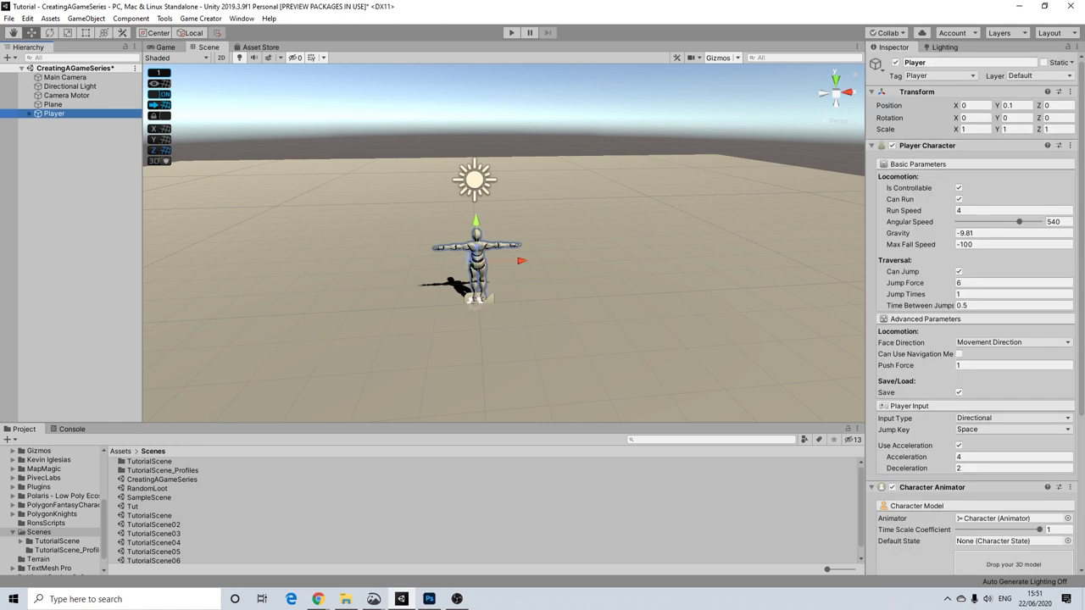
click(959, 199)
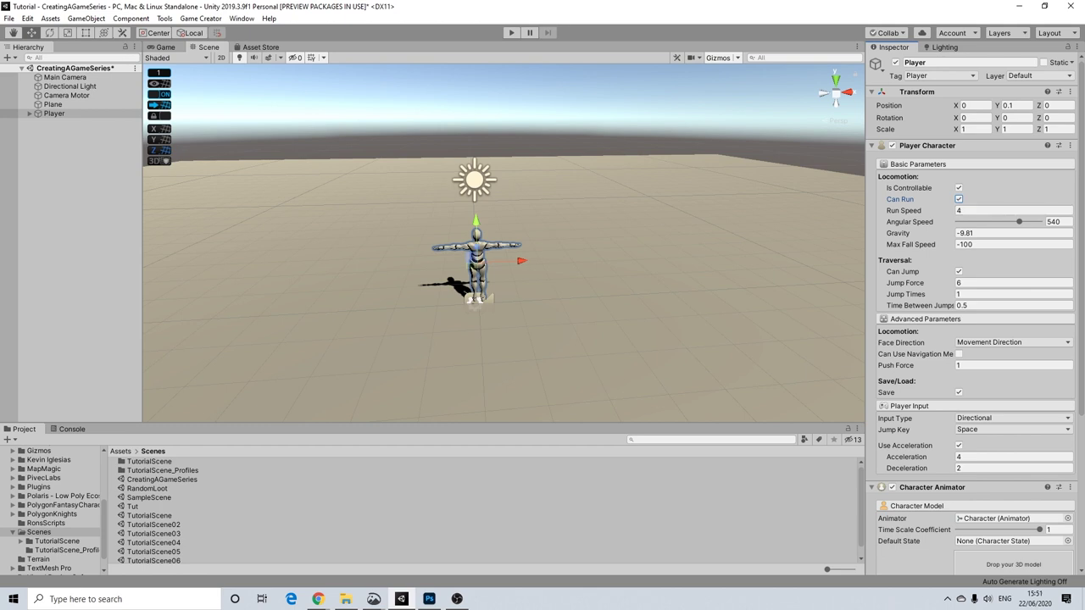
Step: Add a Character Melee component to the Player and collapse its component sections
click(927, 145)
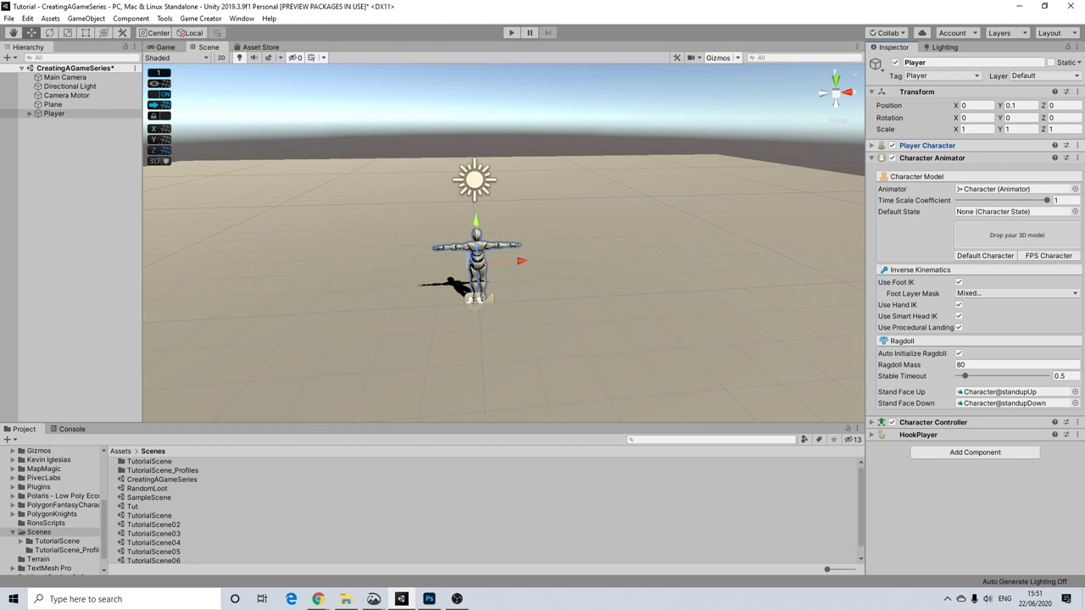
click(932, 158)
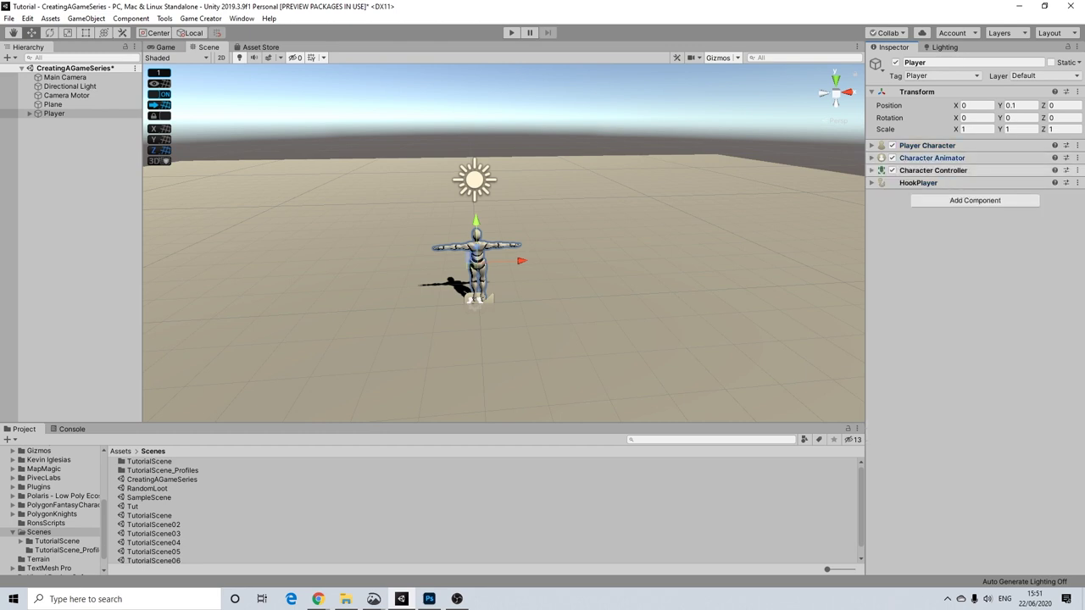
click(975, 200)
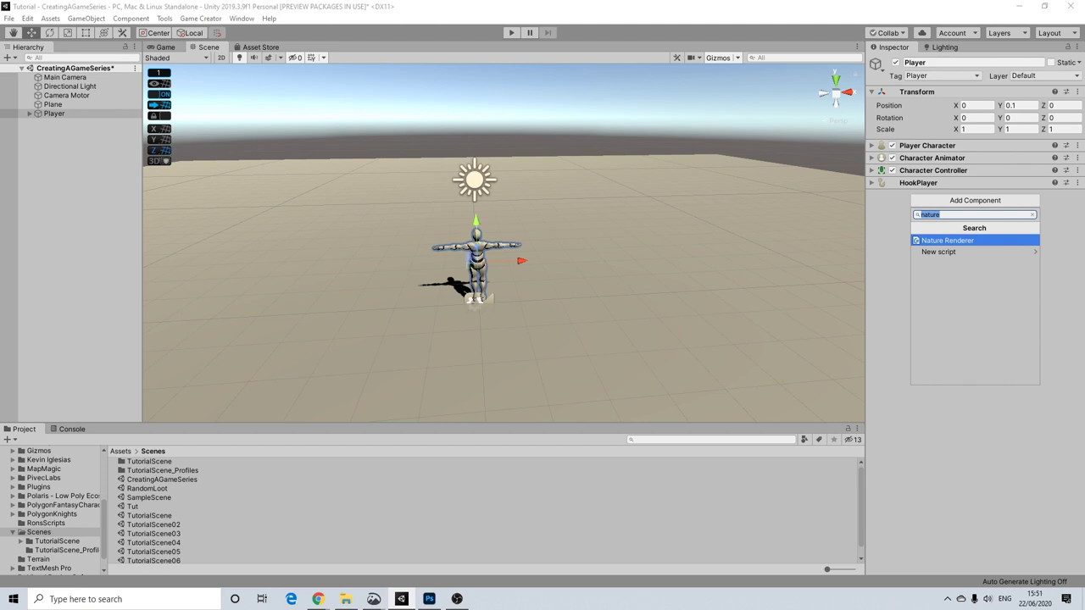
key(BackSpace)
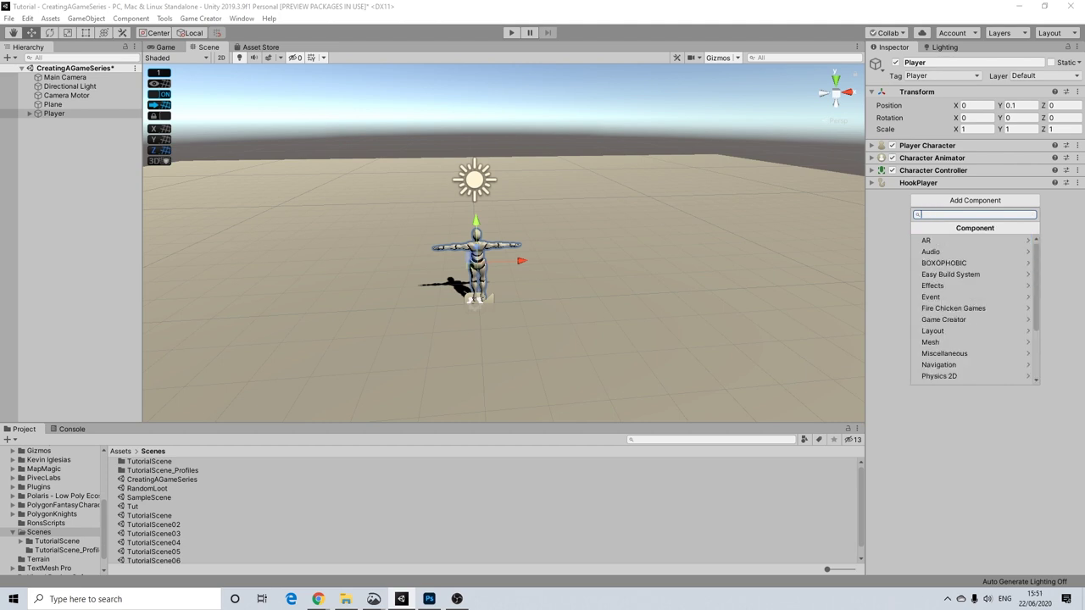
text(mel)
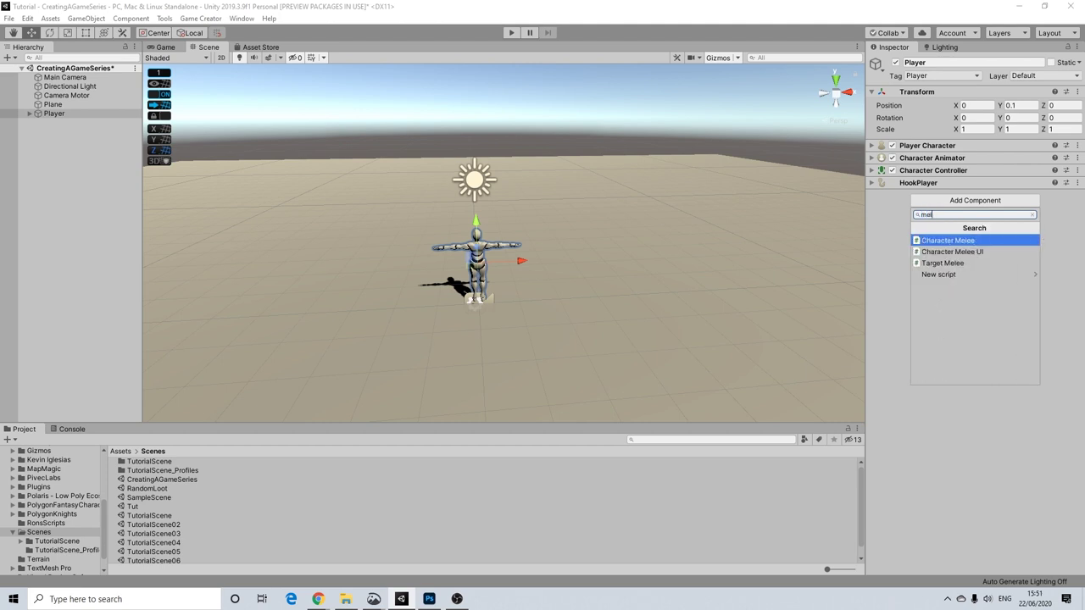
key(Return)
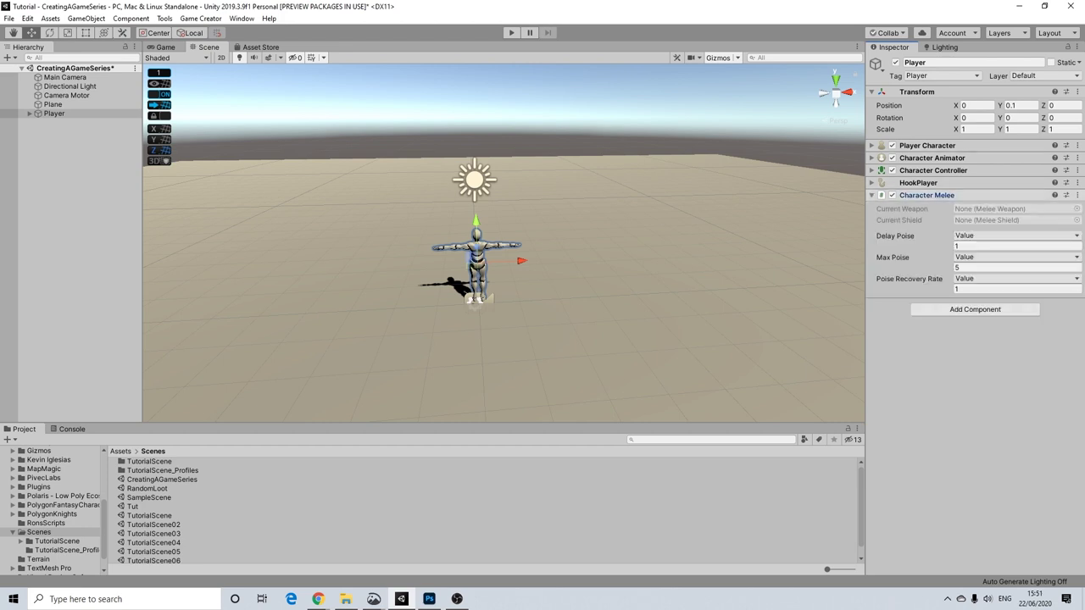
click(927, 195)
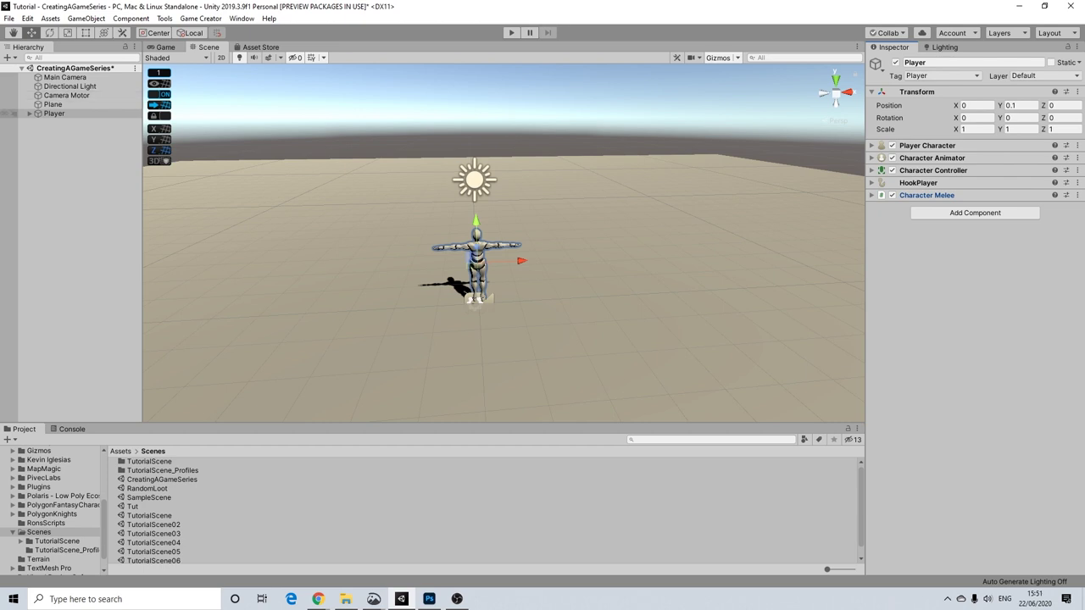
Step: Create an empty child object under the Player and name it Equip
click(55, 114)
click(30, 114)
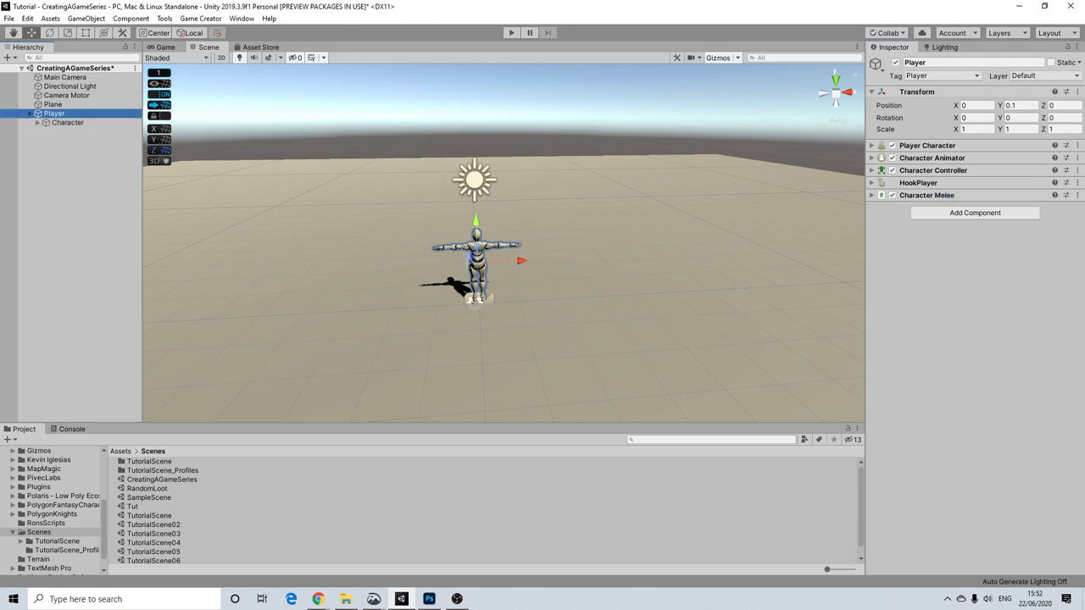
right_click(53, 113)
click(100, 245)
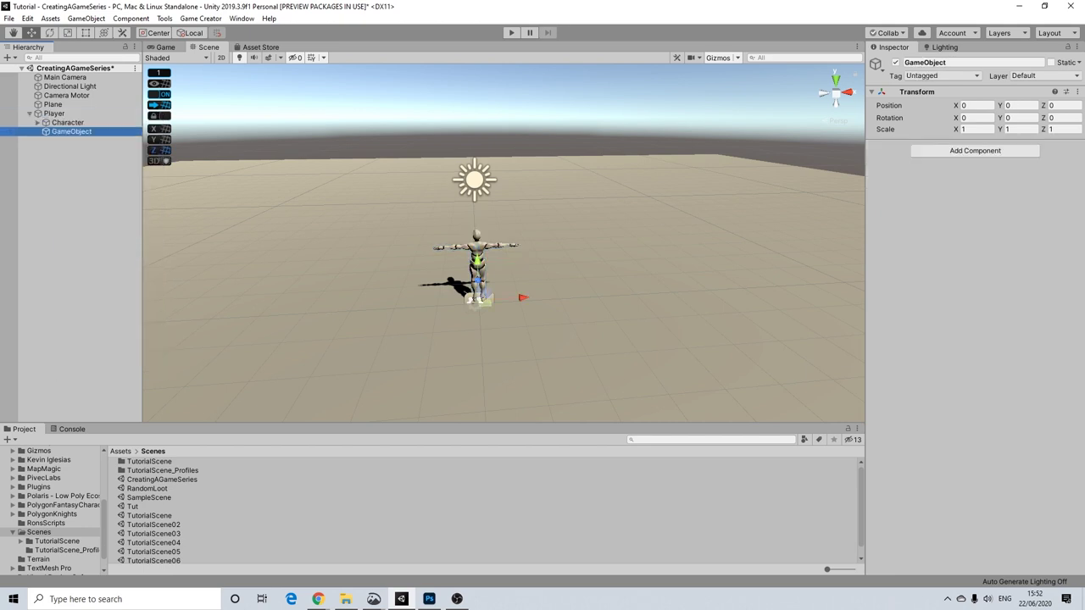
right_click(68, 132)
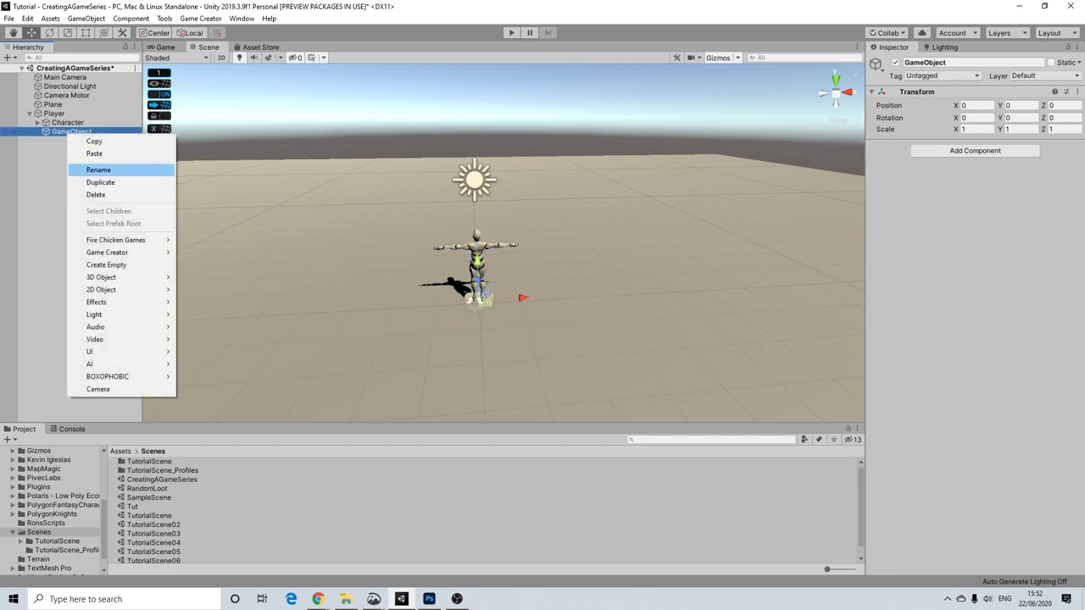
click(97, 168)
text(Equip)
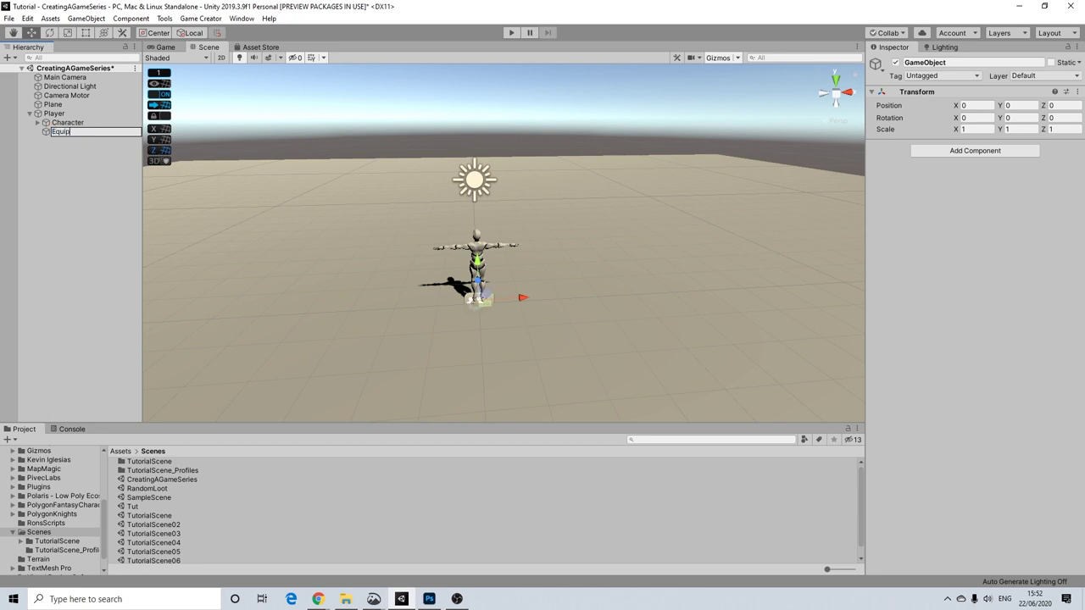
key(Return)
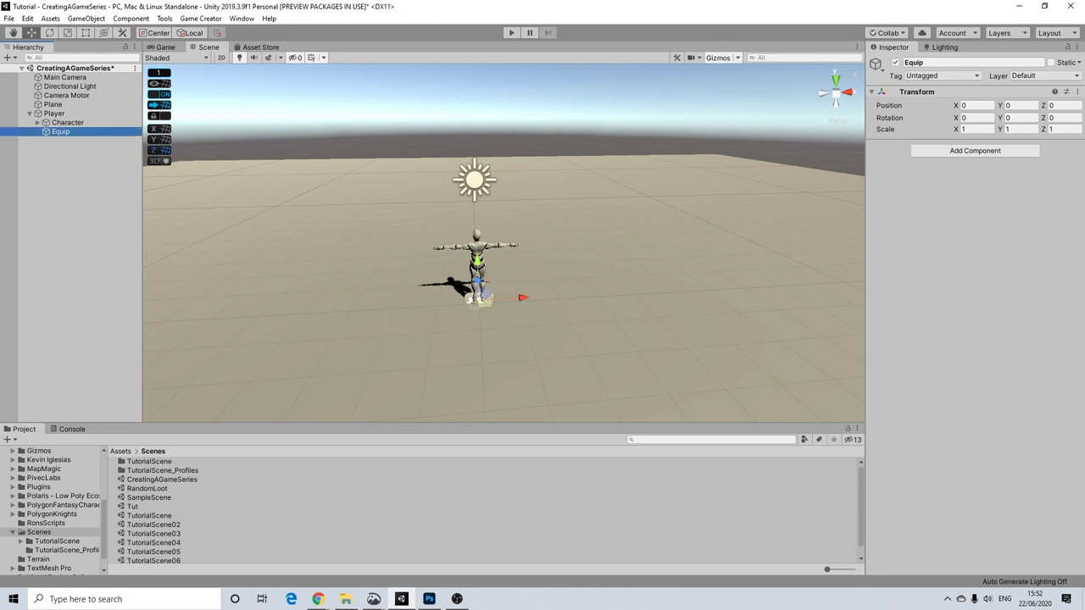
Step: Create another empty child object under the Player and name it Combat
right_click(66, 133)
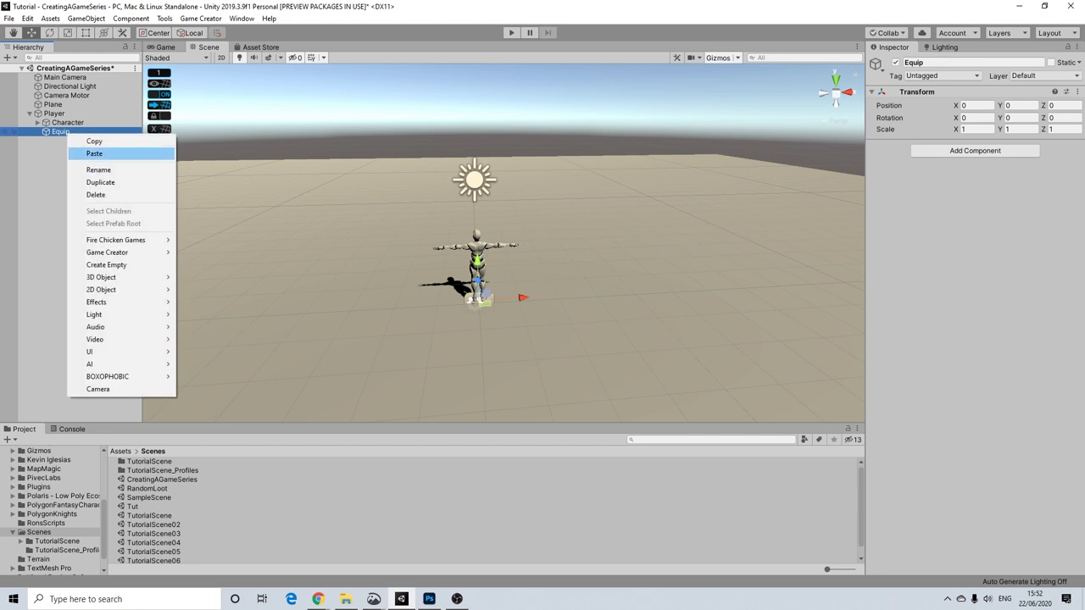
right_click(72, 127)
right_click(54, 114)
right_click(54, 114)
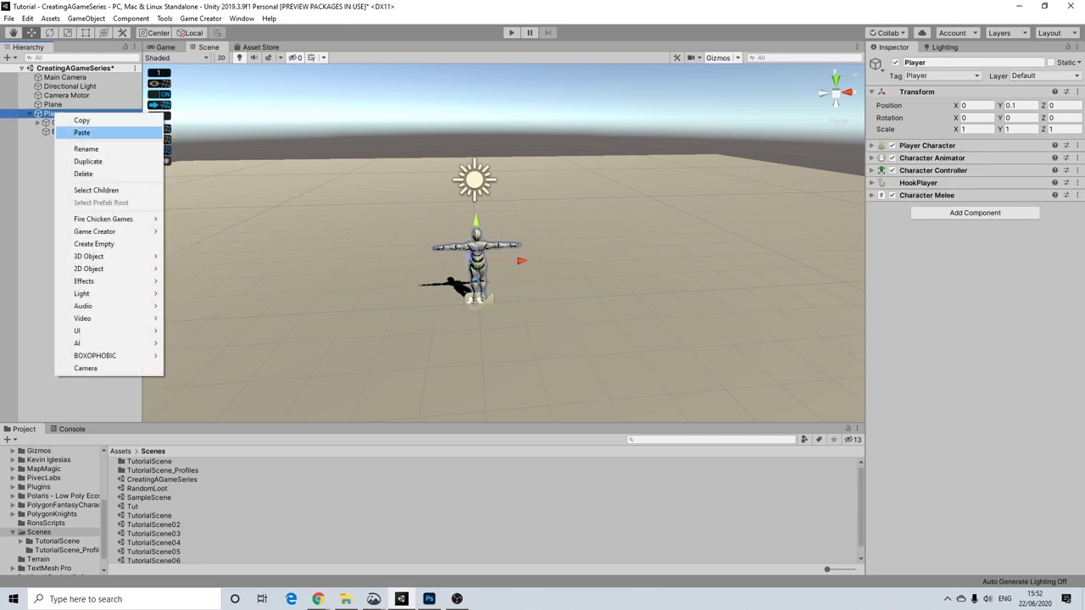
click(93, 243)
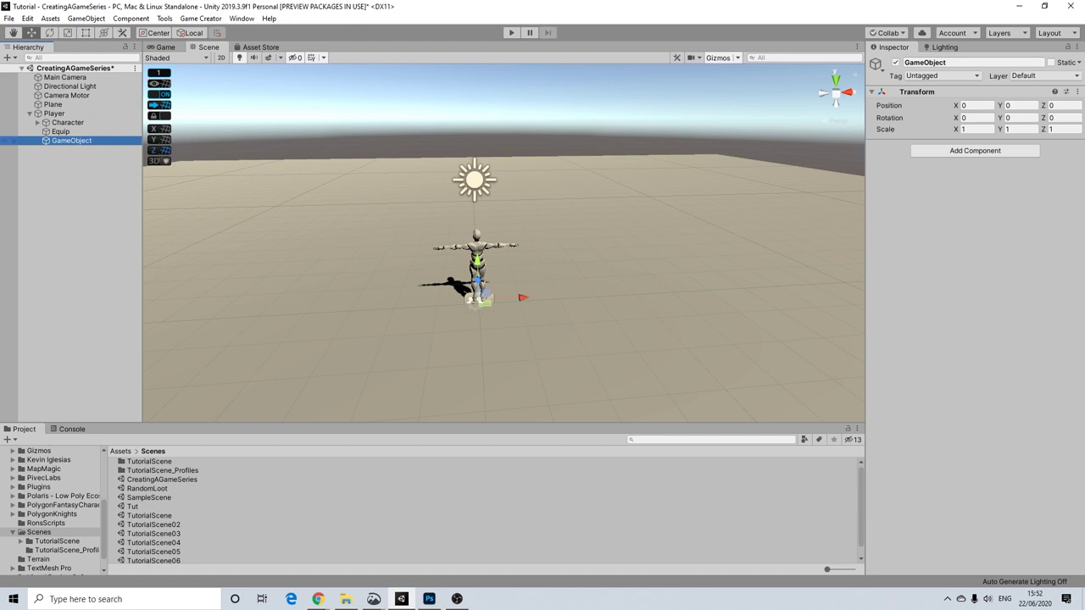
right_click(72, 140)
click(93, 179)
text(Combat)
key(Return)
Step: Create a third empty child object under the Player and name it Movement
right_click(58, 115)
click(98, 249)
right_click(70, 149)
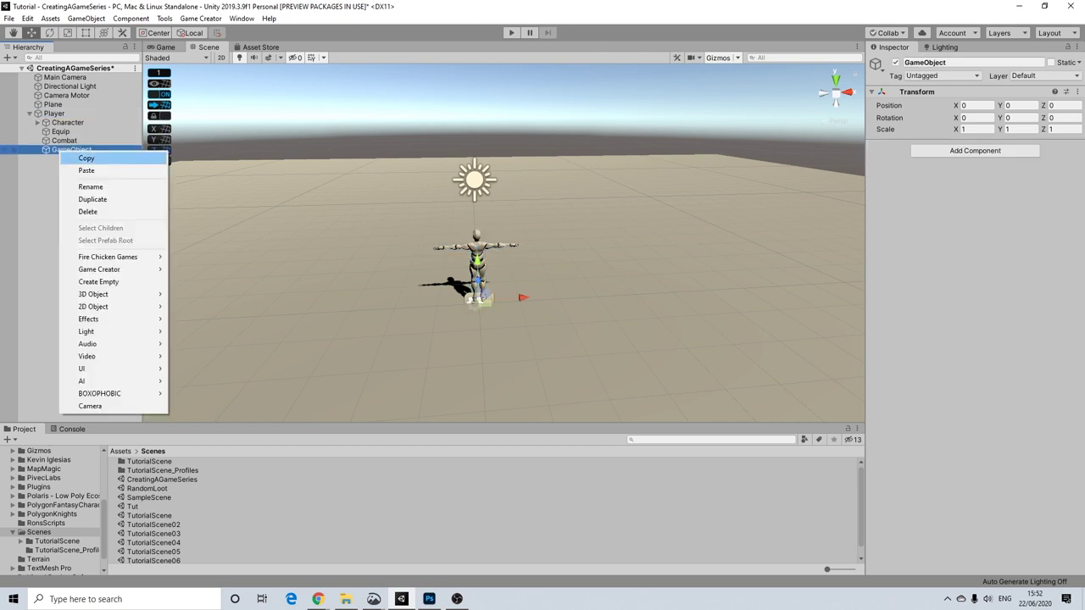
click(91, 187)
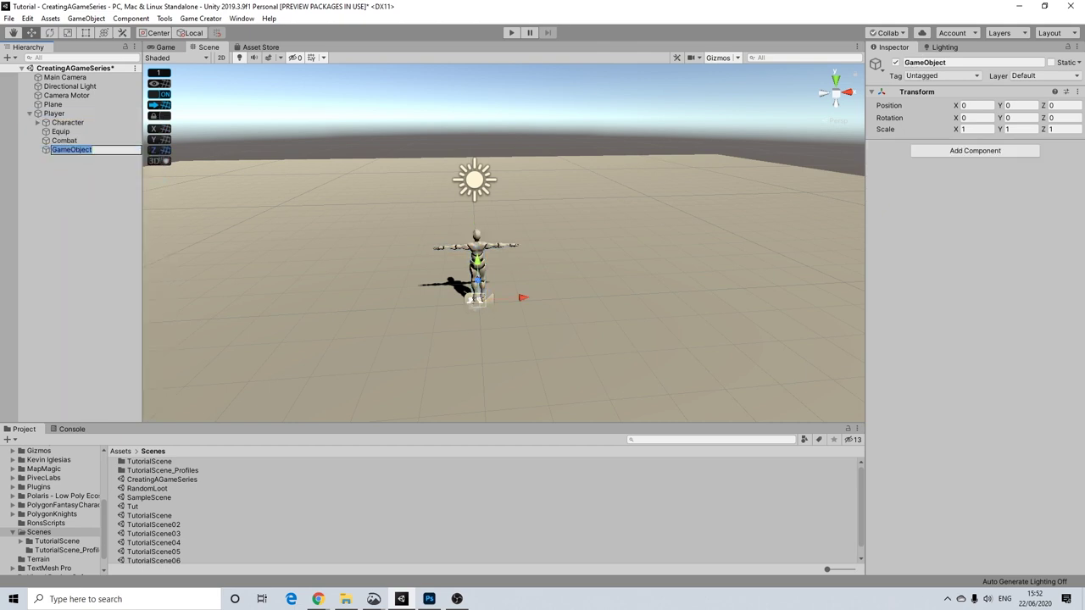
text(Movement)
key(Return)
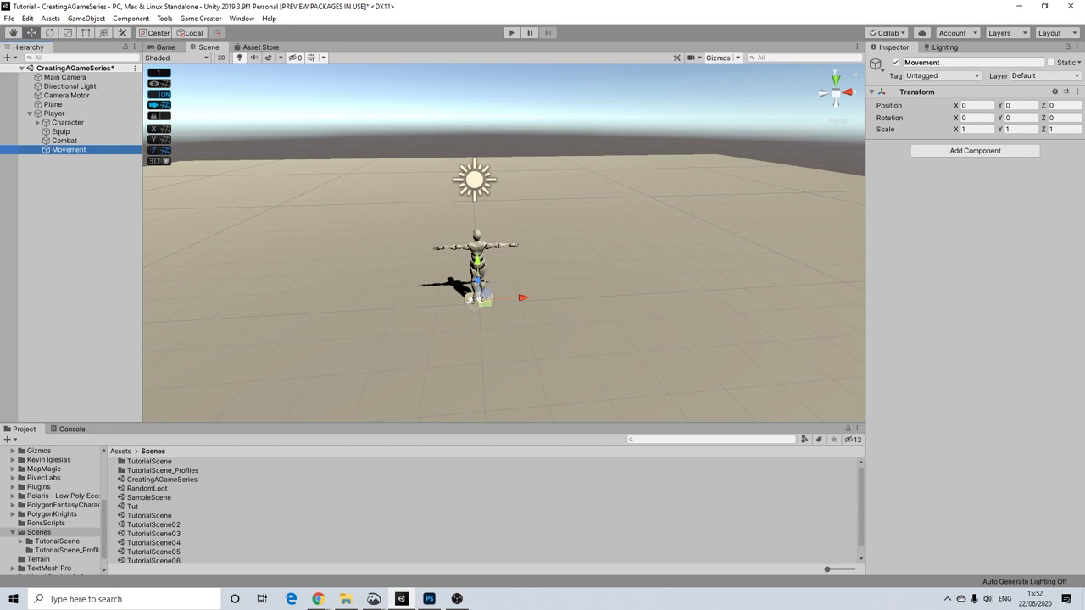
Step: Look over the Player's hierarchy and its Equip, Combat and Movement child objects, leaving the Player expanded
scroll(509, 248, up, 5)
middle_drag(500, 254, 530, 232)
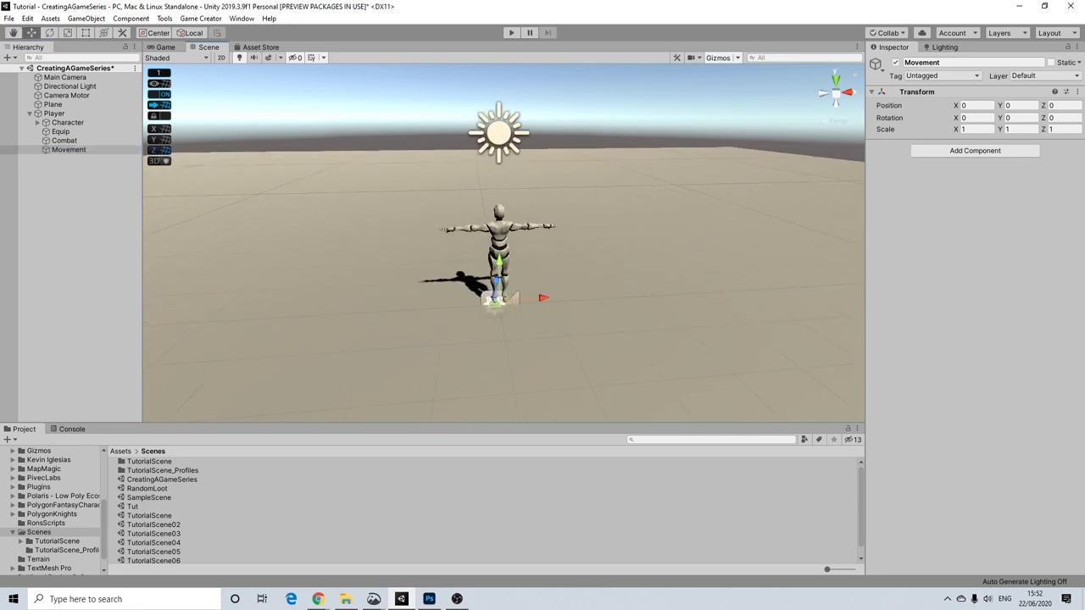
scroll(508, 242, up, 3)
click(64, 141)
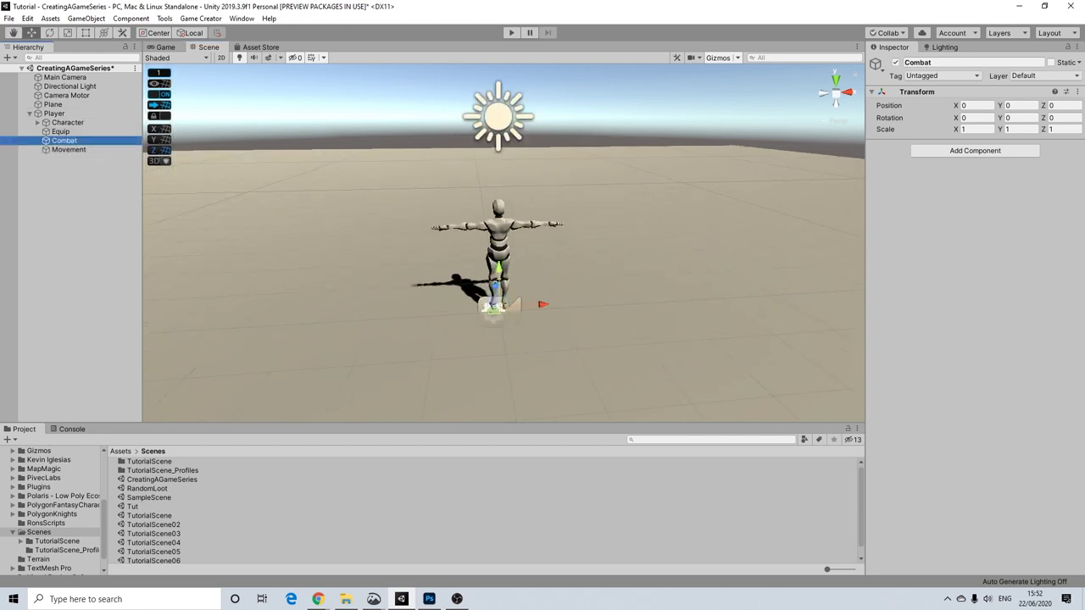
scroll(503, 244, up, 4)
scroll(503, 243, down, 3)
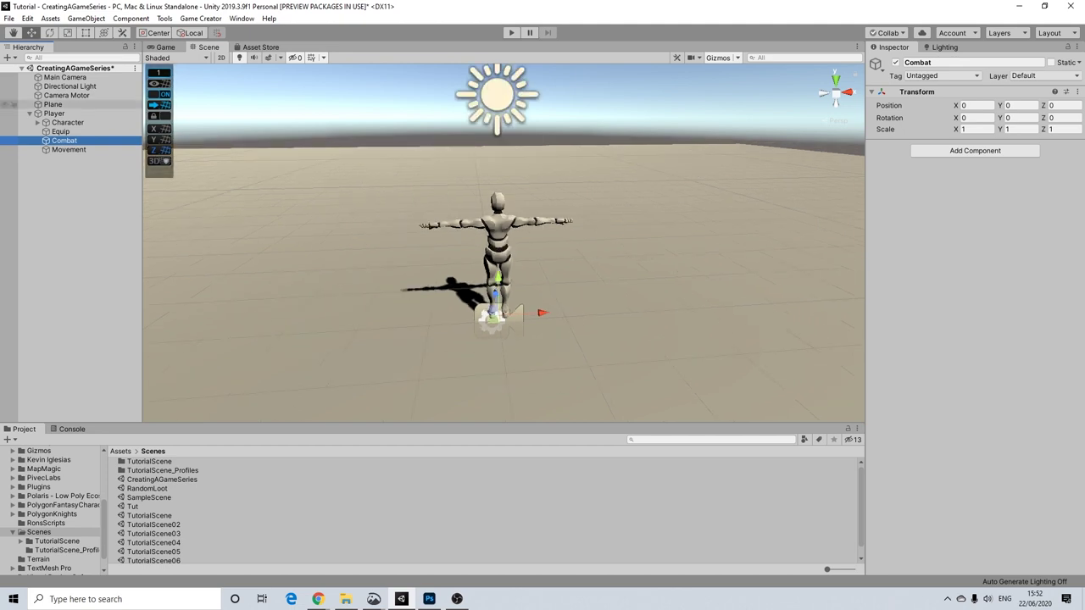
click(61, 131)
scroll(503, 244, down, 2)
scroll(504, 243, up, 1)
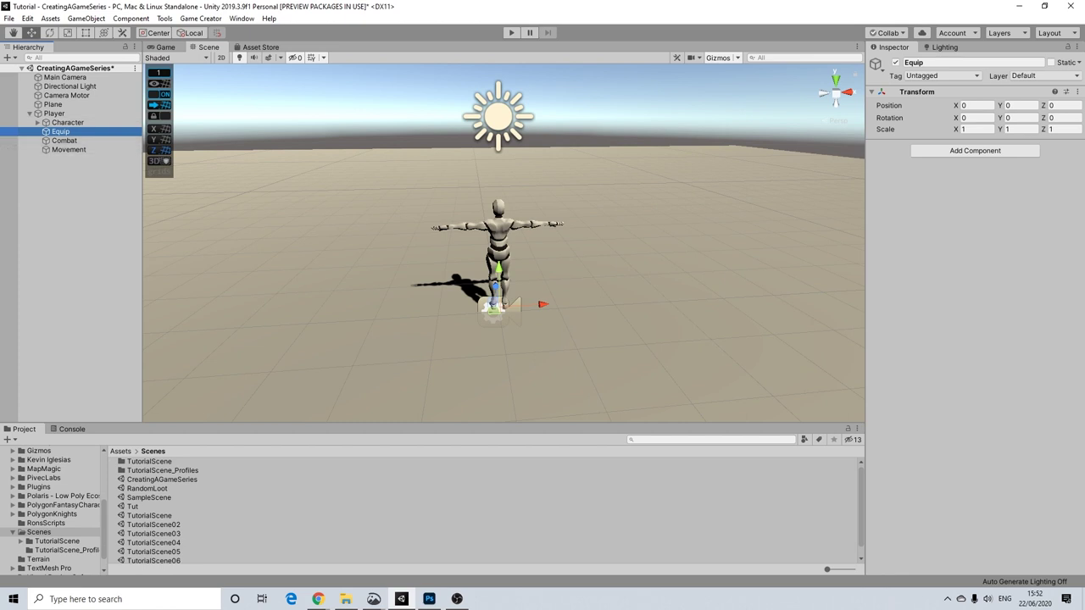
middle_drag(508, 242, 495, 255)
scroll(504, 246, up, 5)
scroll(504, 246, down, 3)
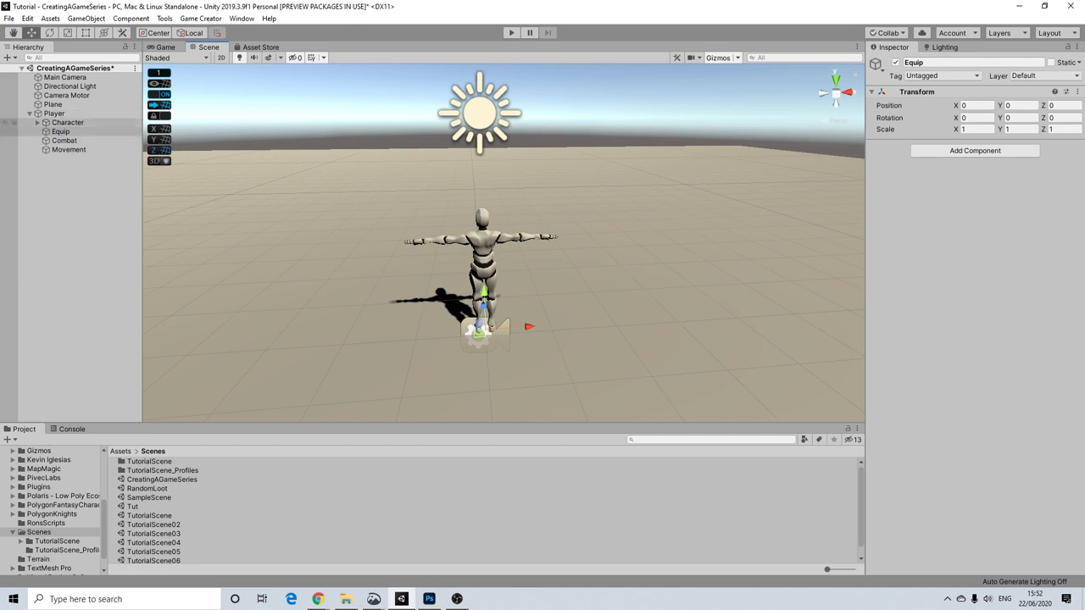
click(64, 140)
key(Down)
key(Up)
key(Up)
key(Up)
key(Up)
key(Left)
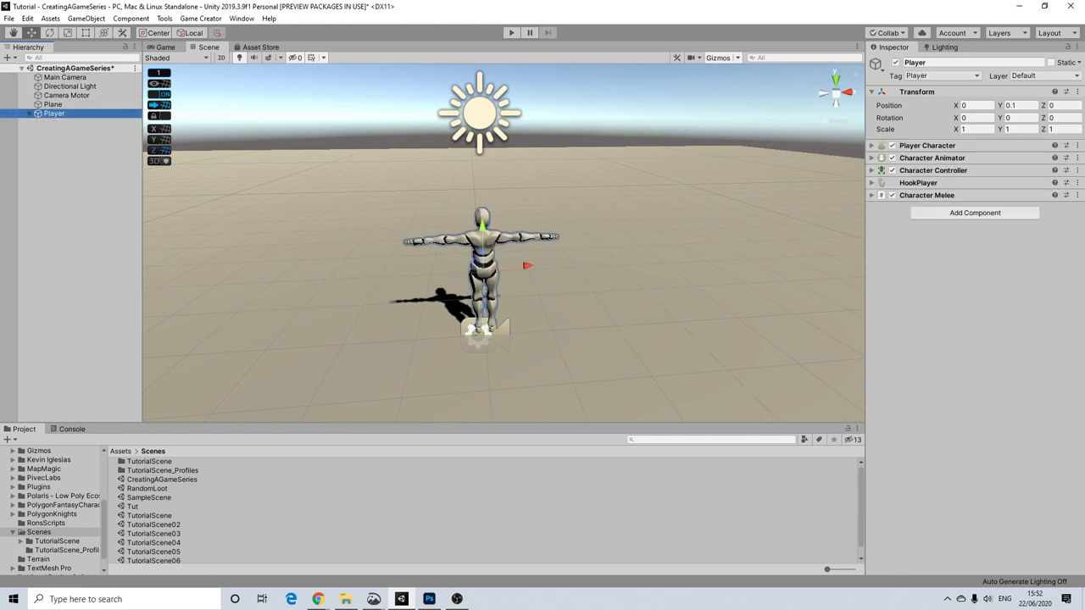
key(Right)
key(Left)
key(Right)
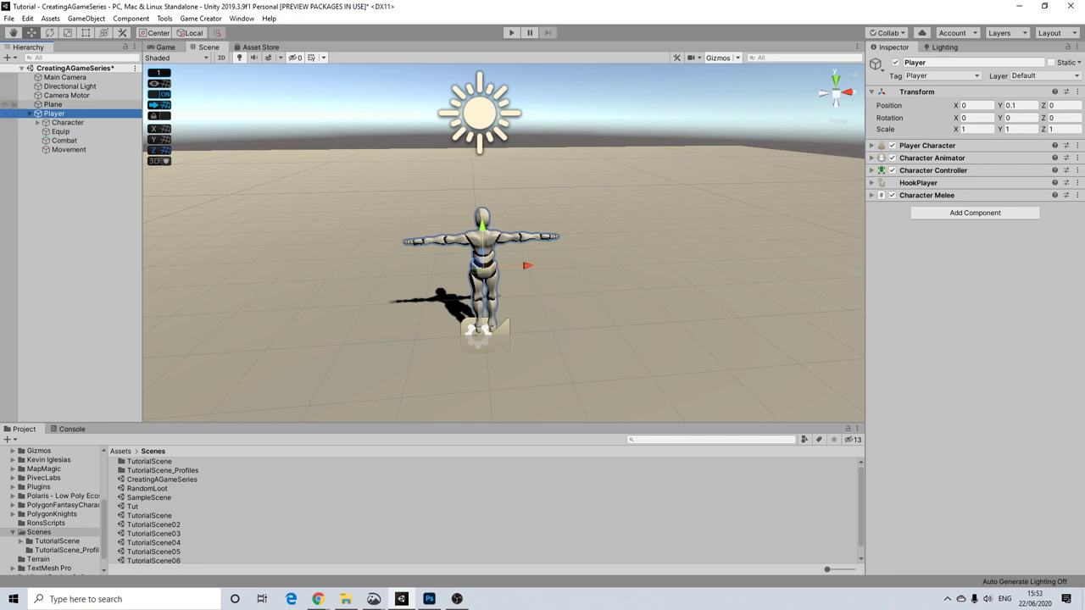
Step: Add a Trigger component to the Equip object
click(61, 132)
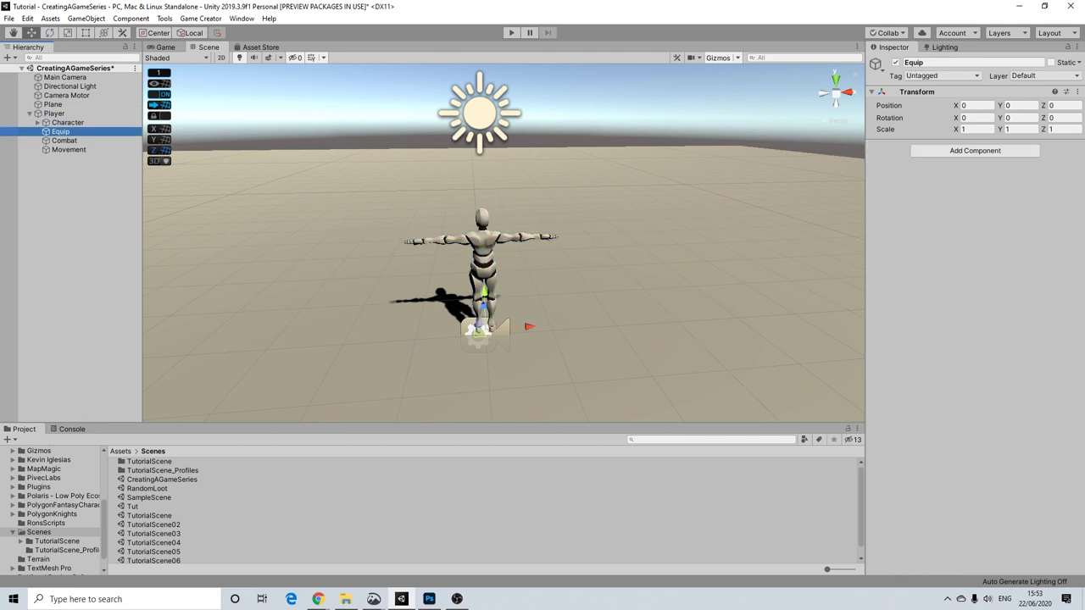
click(975, 150)
text(trigger)
key(Return)
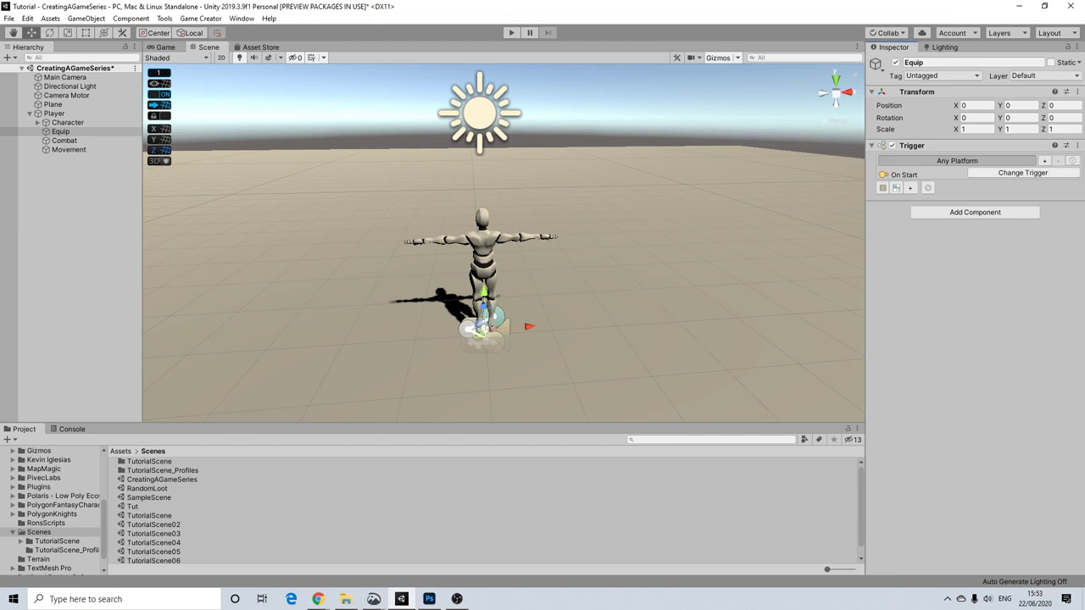
Step: Change the Equip trigger's event to On Key Down and create a Conditions slot for it
click(1022, 172)
key(Down)
key(Up)
key(Up)
key(Return)
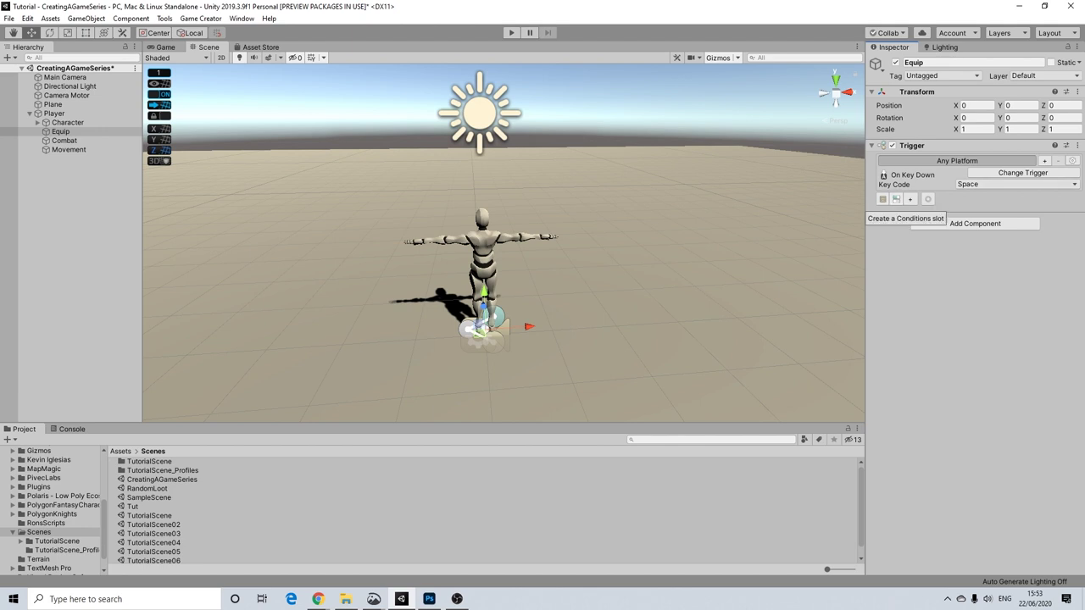
click(896, 198)
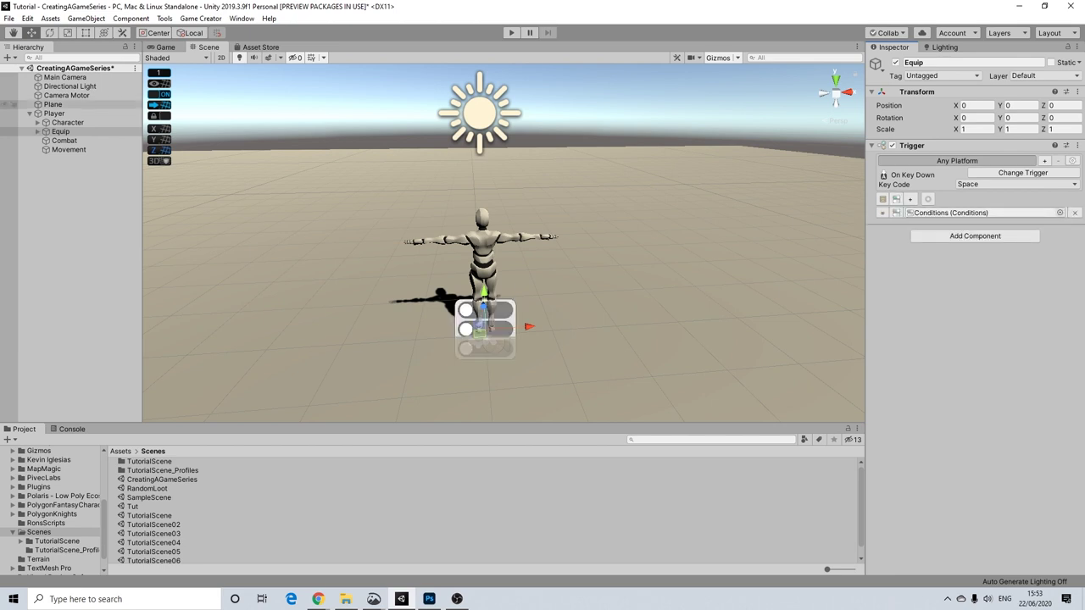
Step: Add a Trigger component to the Combat object and change its event to On Key Down
click(64, 140)
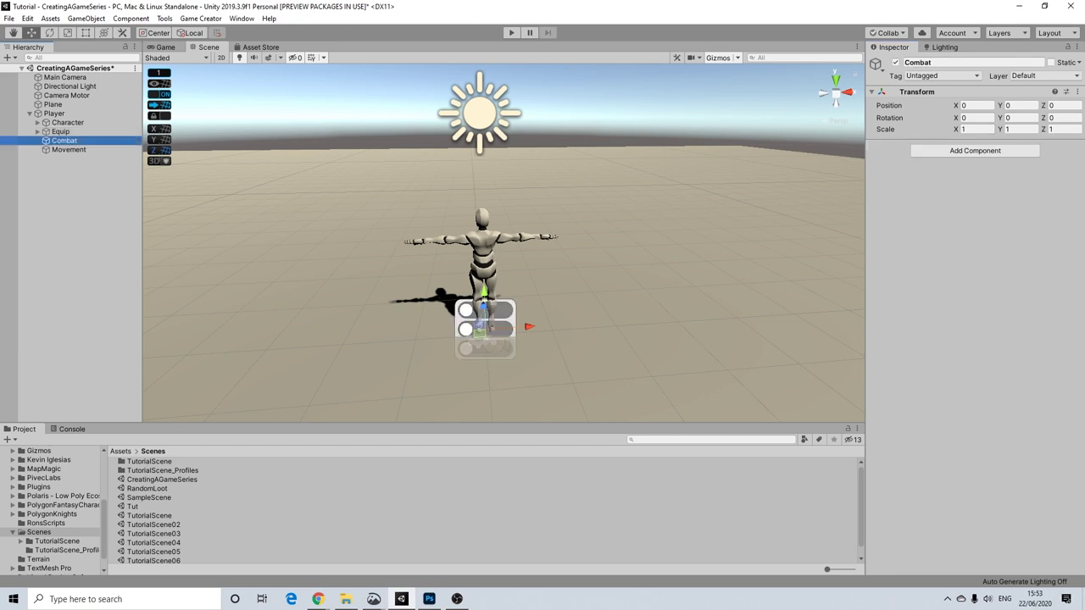
click(915, 151)
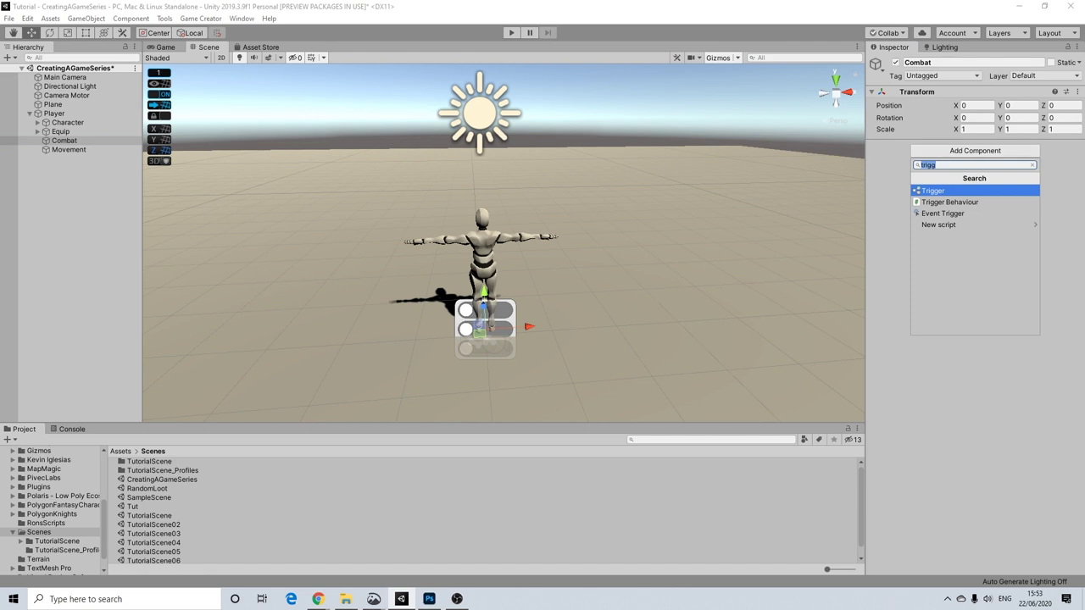
click(934, 191)
click(1023, 173)
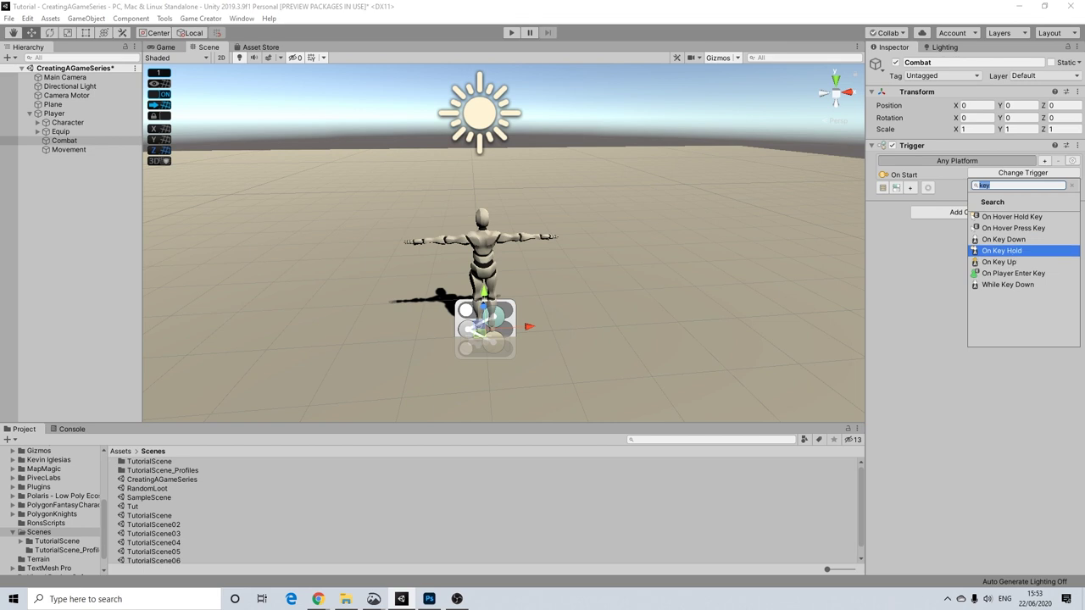
key(Return)
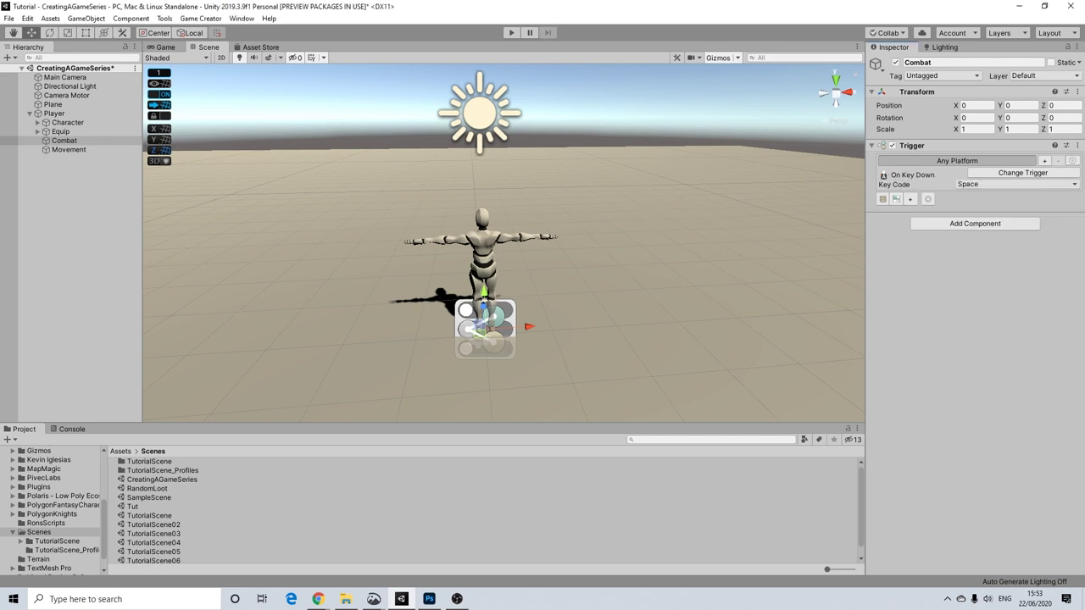
Step: Add a Trigger component to the Movement object
click(69, 150)
click(975, 150)
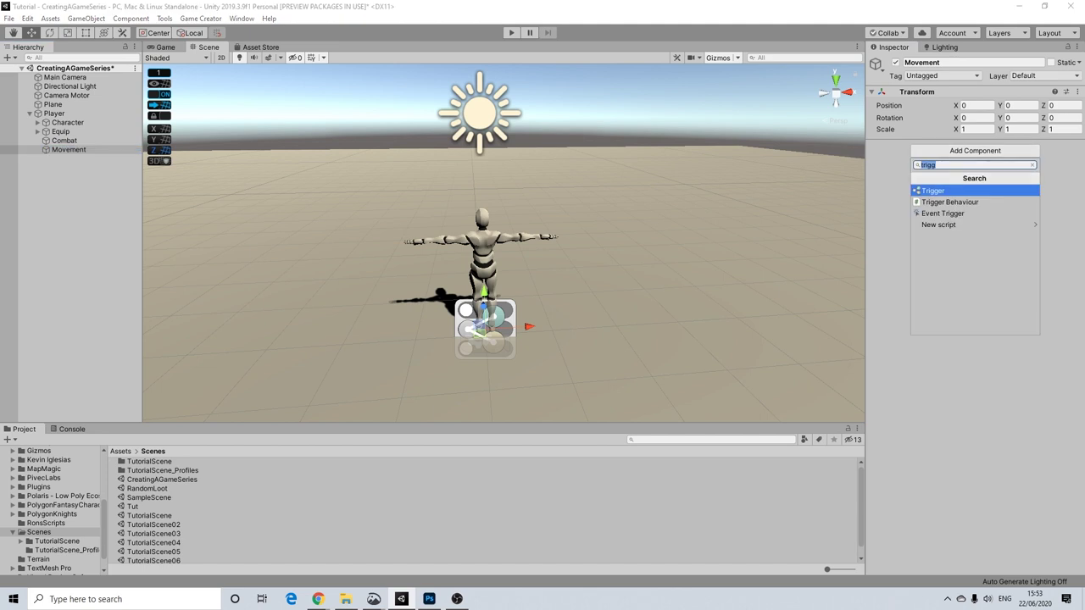
click(949, 191)
click(975, 213)
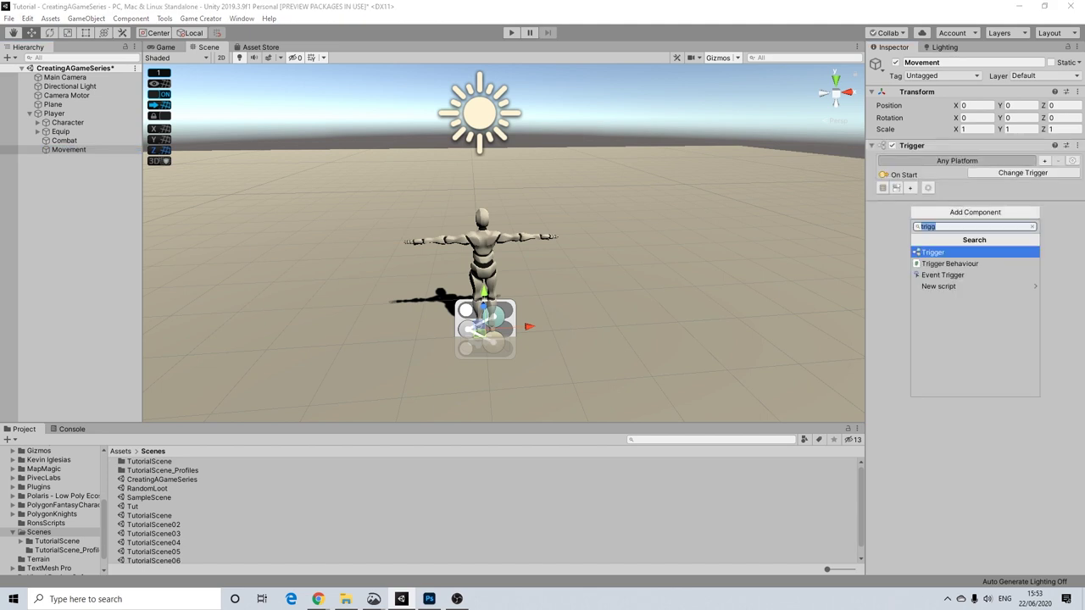
Step: Add a second Trigger to the Movement object and set the first one to On Key Hold, executing On Timeout
key(Return)
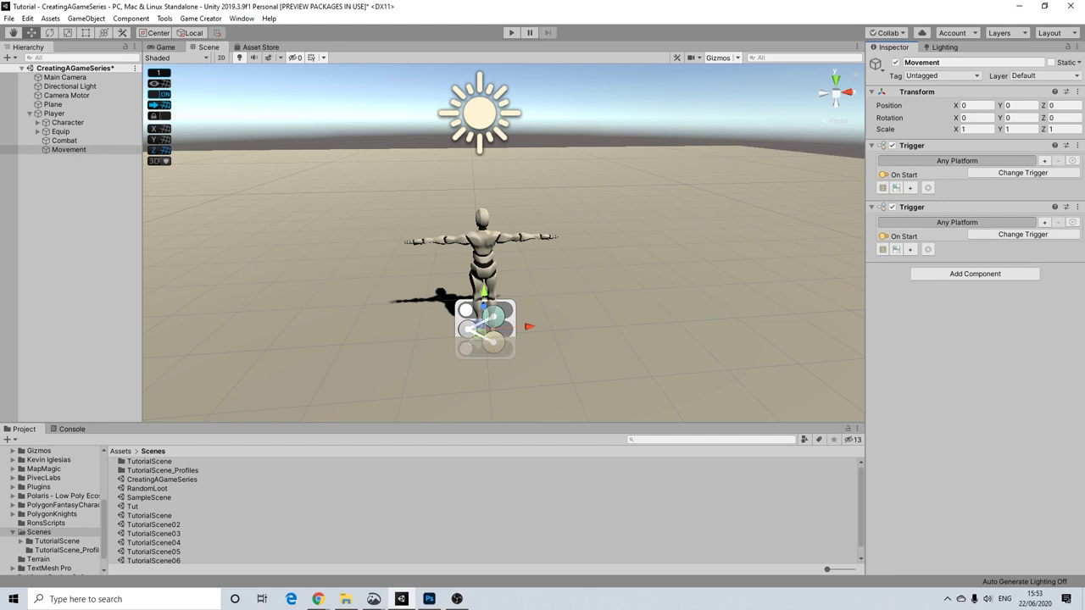
click(1023, 173)
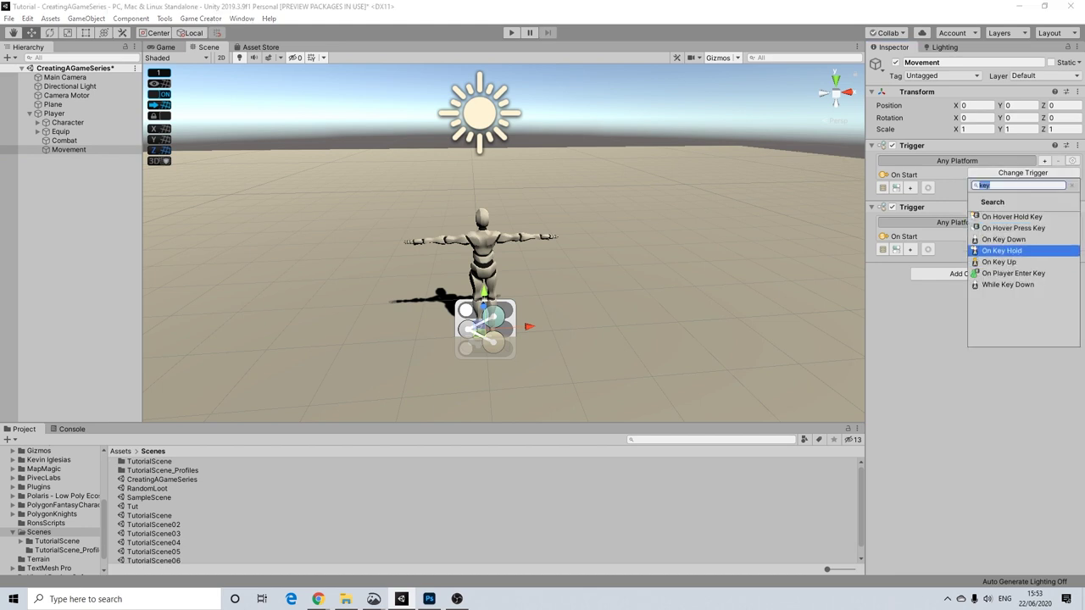
click(1002, 251)
click(1016, 207)
click(994, 233)
Step: Set Movement's second trigger to On Key Hold executing On Key Up, and create an Actions slot for both triggers
click(1023, 268)
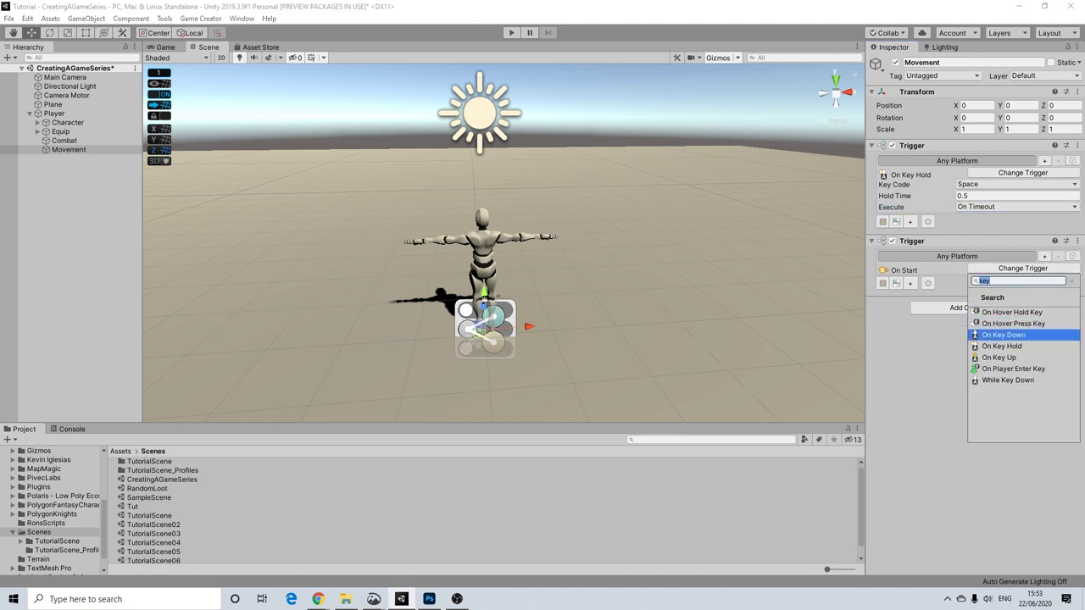
click(1002, 347)
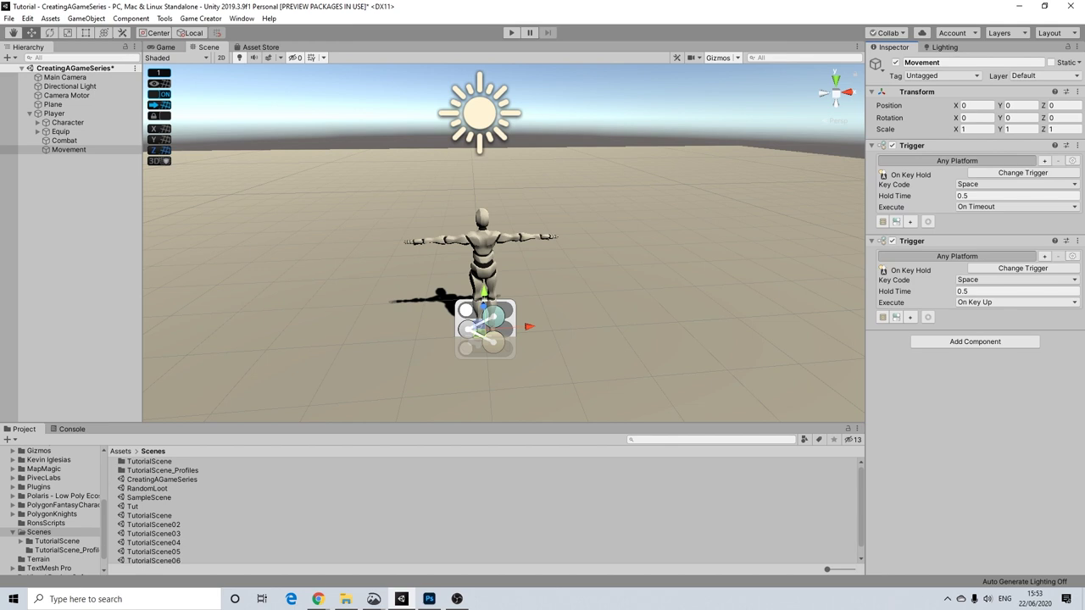
click(1015, 303)
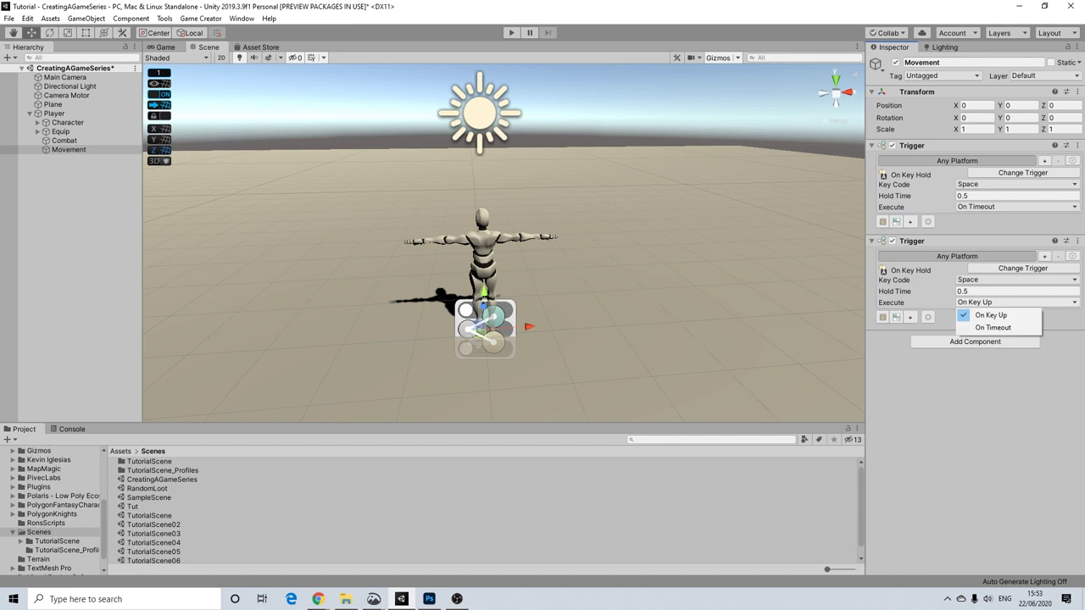
click(991, 315)
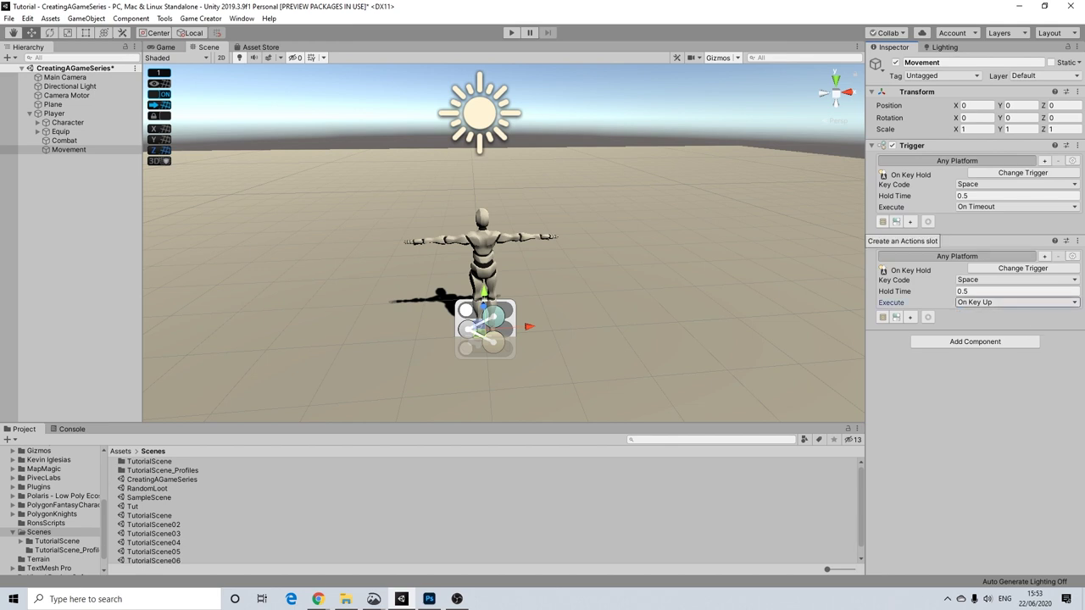
click(882, 221)
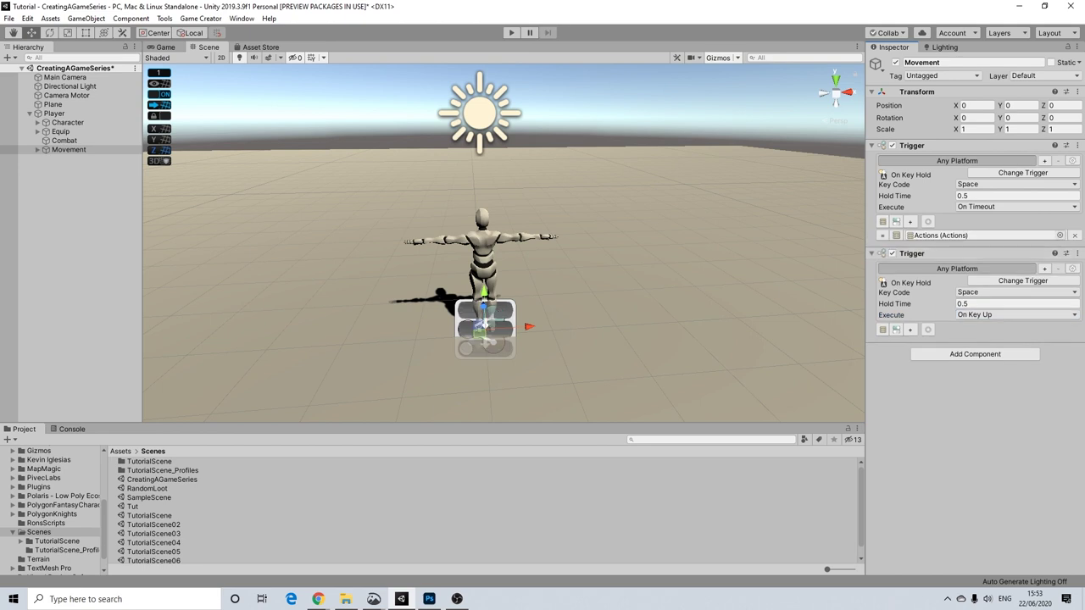
click(882, 328)
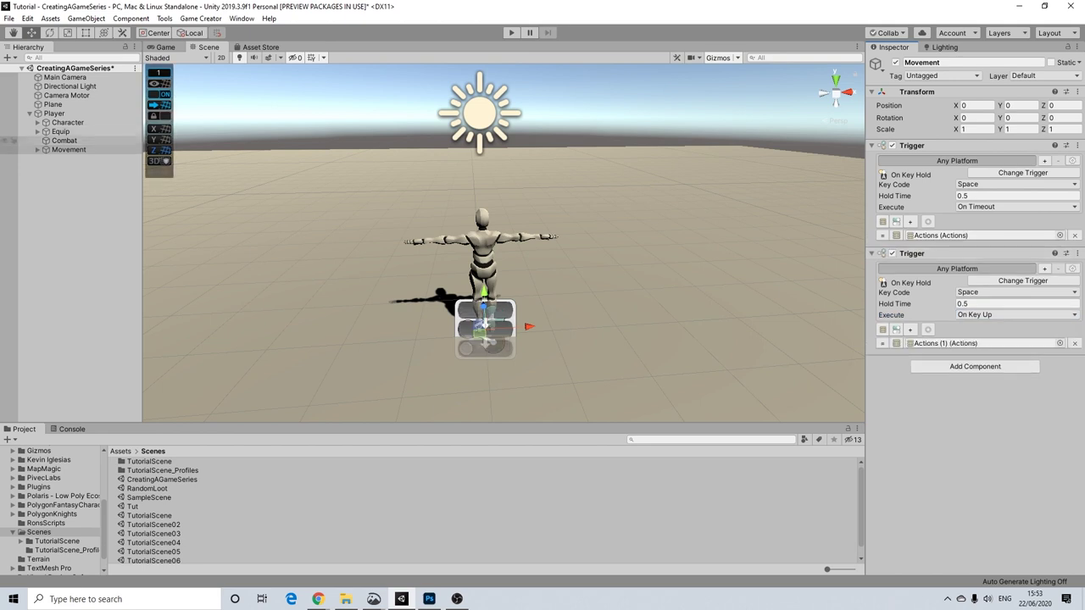
Step: Add a clause to Equip's Conditions object with a melee condition checking that the Player Is Armed
click(61, 132)
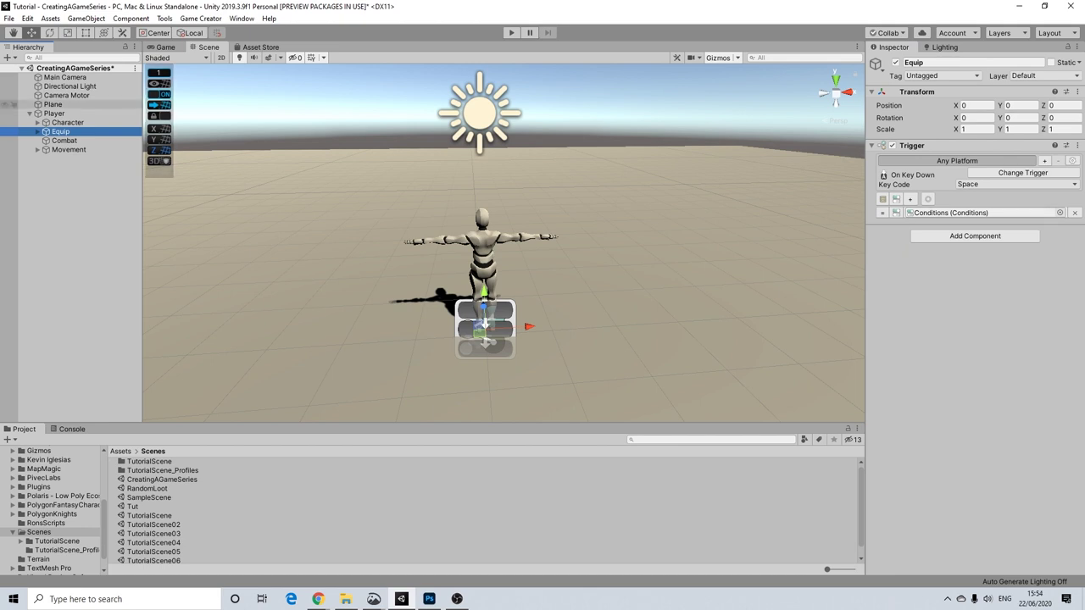
click(37, 132)
click(76, 141)
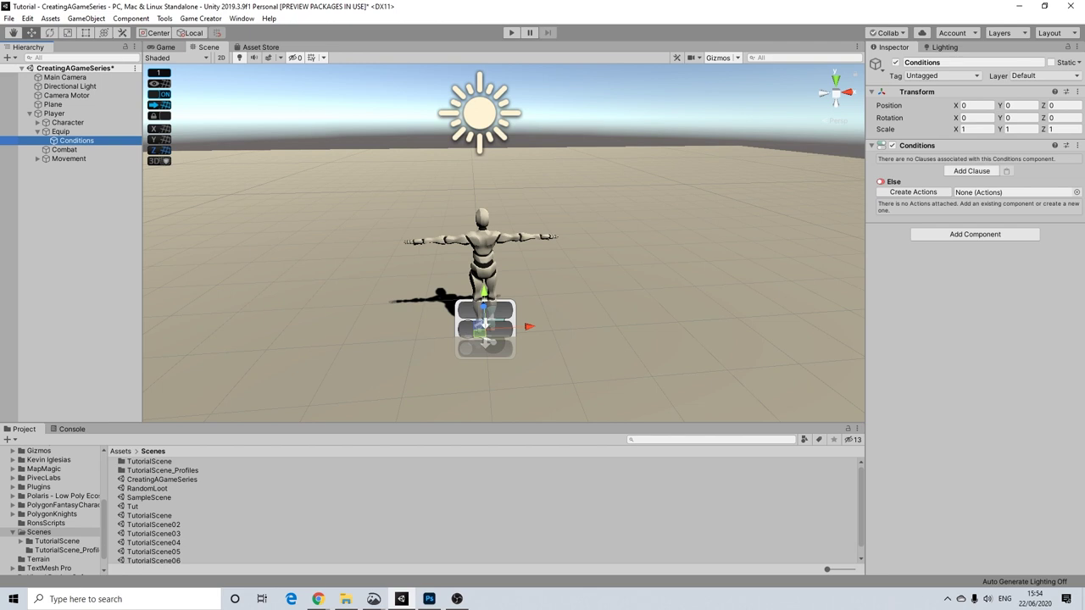
click(971, 170)
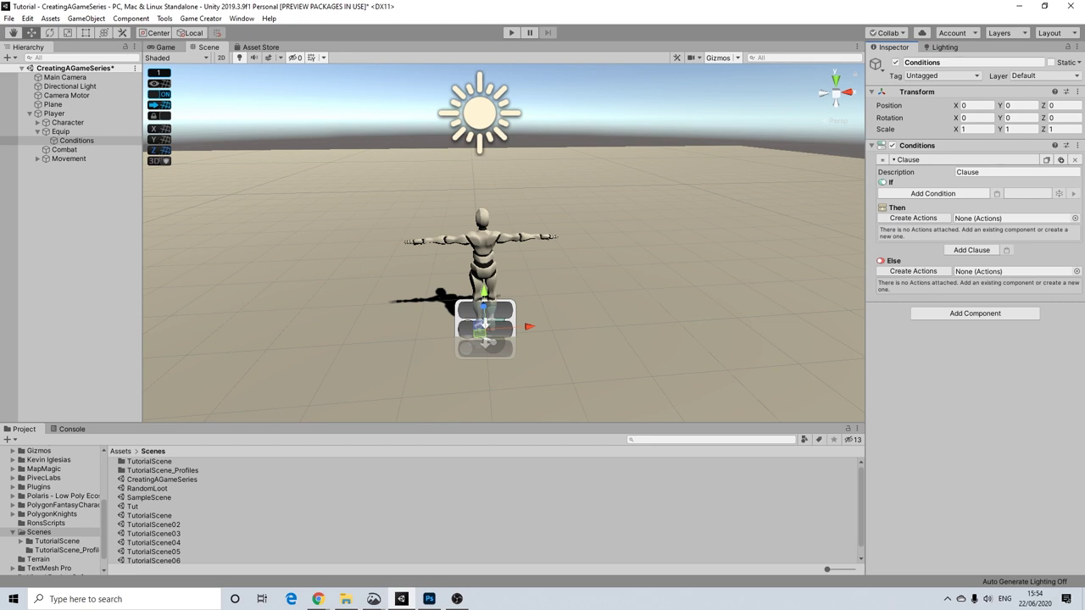
click(933, 194)
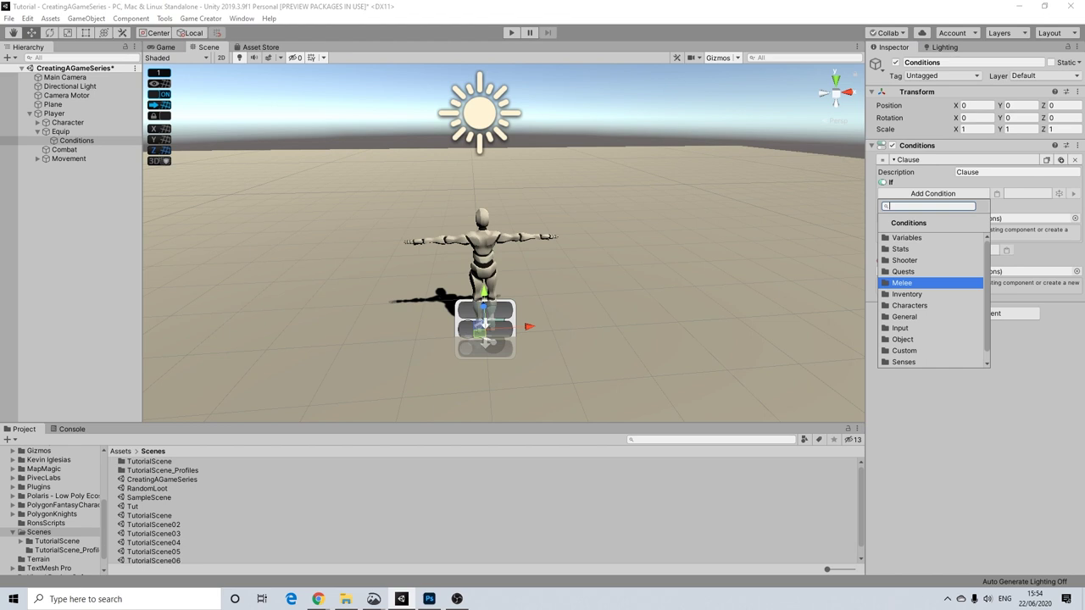
key(Return)
key(Up)
key(Up)
key(Up)
key(Up)
key(Return)
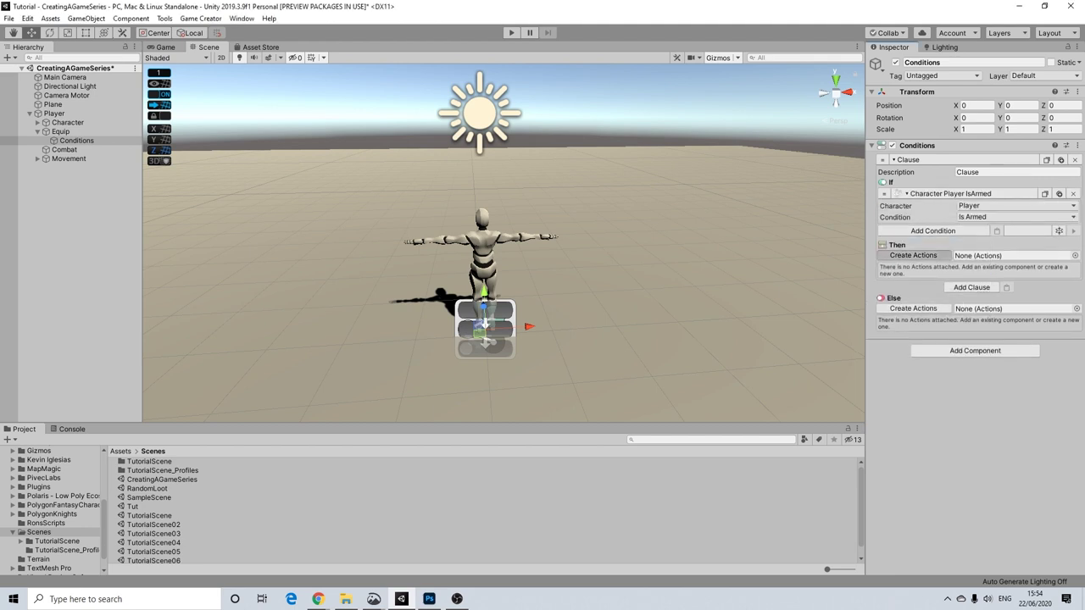
Step: Create Actions for the clause's Then and Else branches and add a Sheathe Weapon action for the Player to Then
click(913, 256)
click(913, 329)
click(932, 268)
key(Down)
key(Down)
key(Down)
key(Down)
key(Down)
key(Down)
key(Down)
click(902, 380)
key(Down)
key(Down)
key(Down)
key(Return)
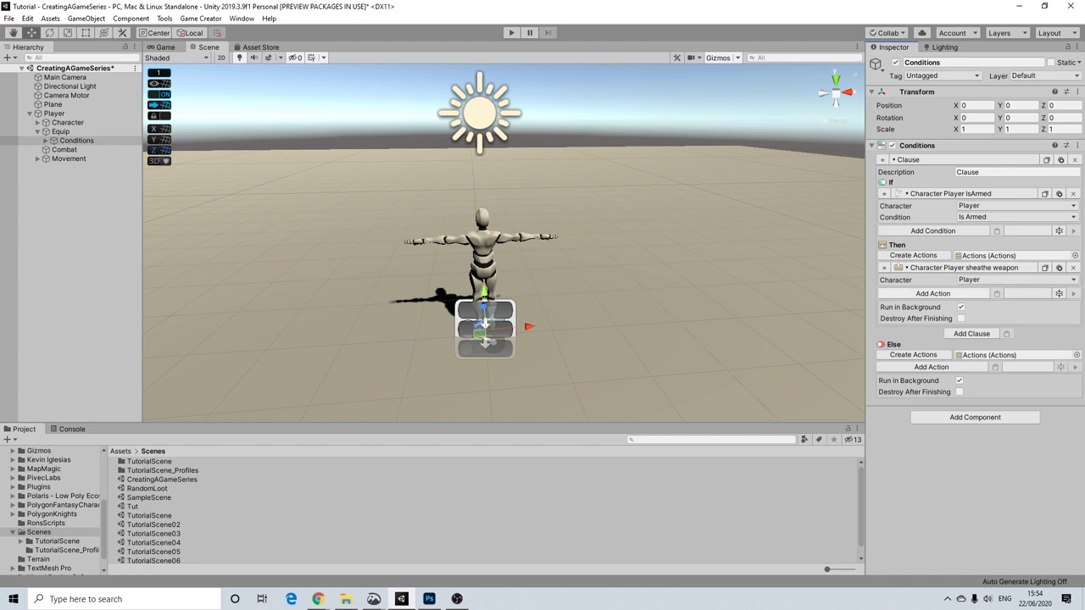
Step: Add a Draw Weapon action for the Player to the Else branch of Equip's Conditions
click(927, 367)
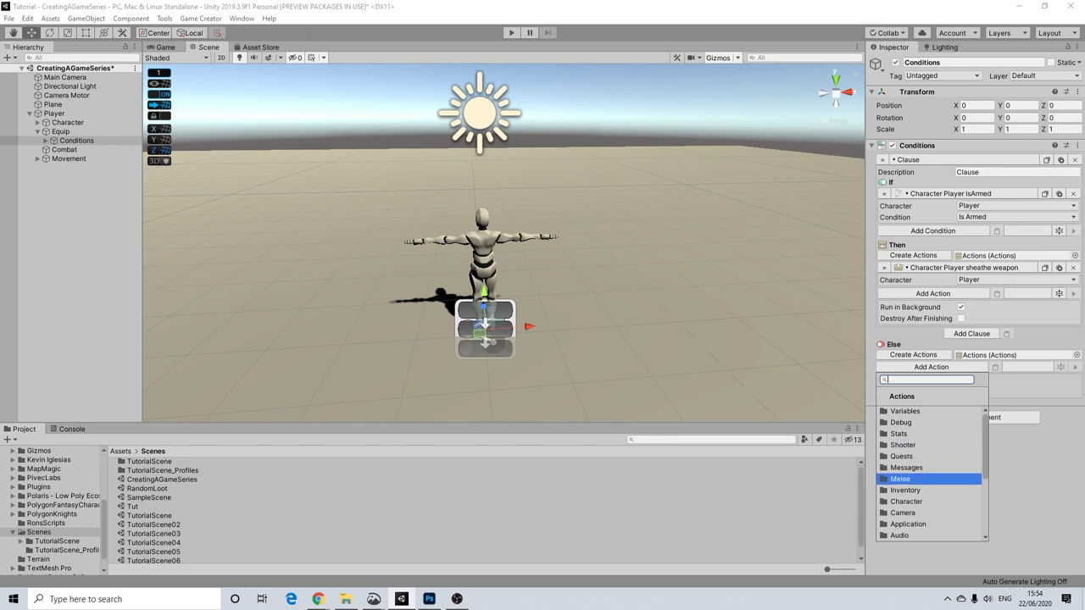
click(905, 479)
click(915, 466)
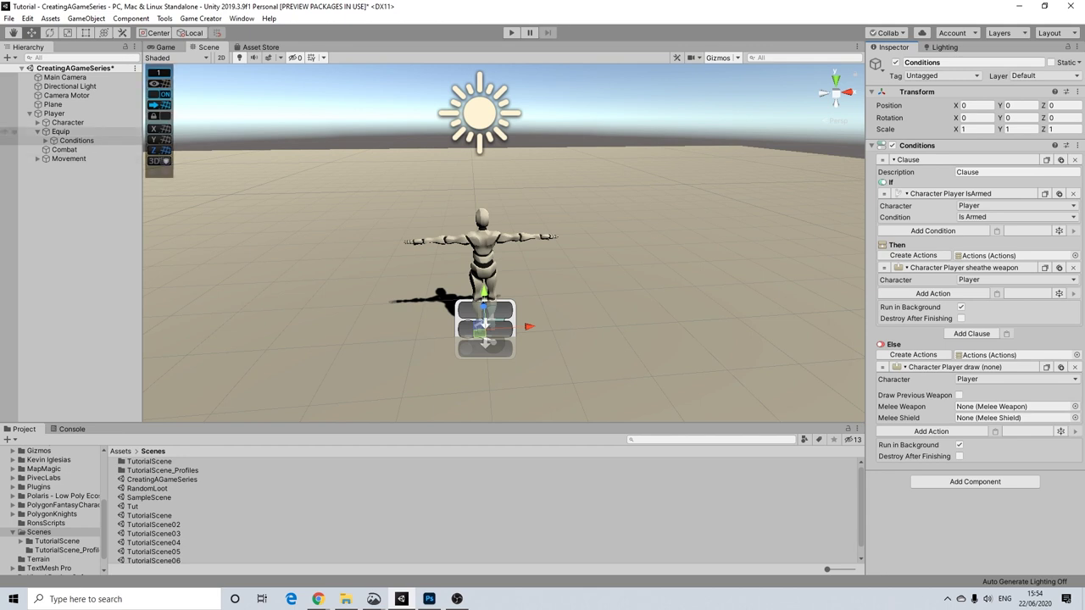
Step: Set the key code of the Equip trigger to E
click(61, 132)
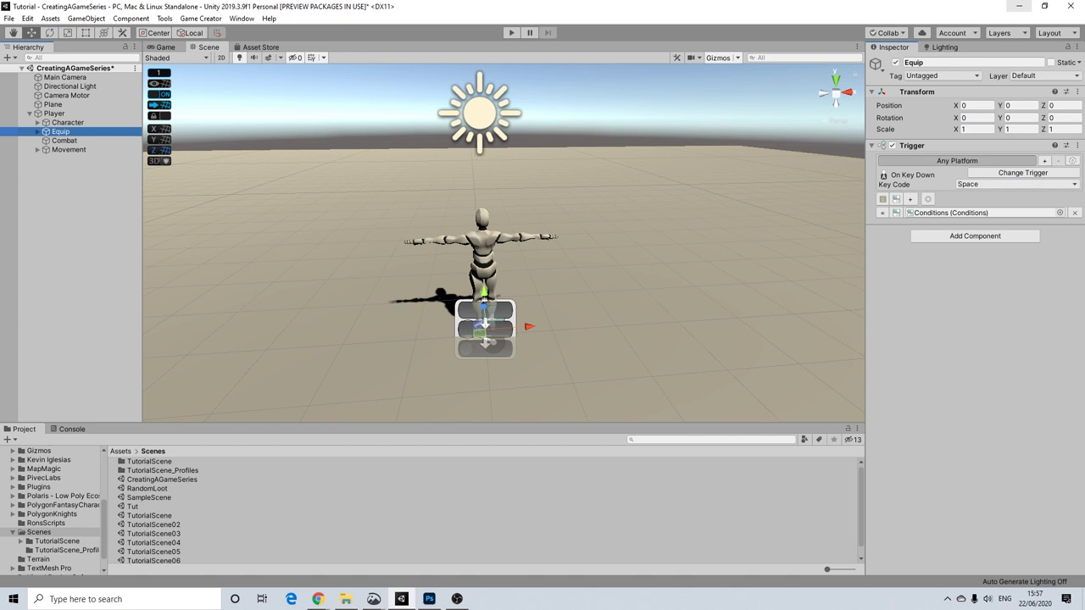
click(1016, 184)
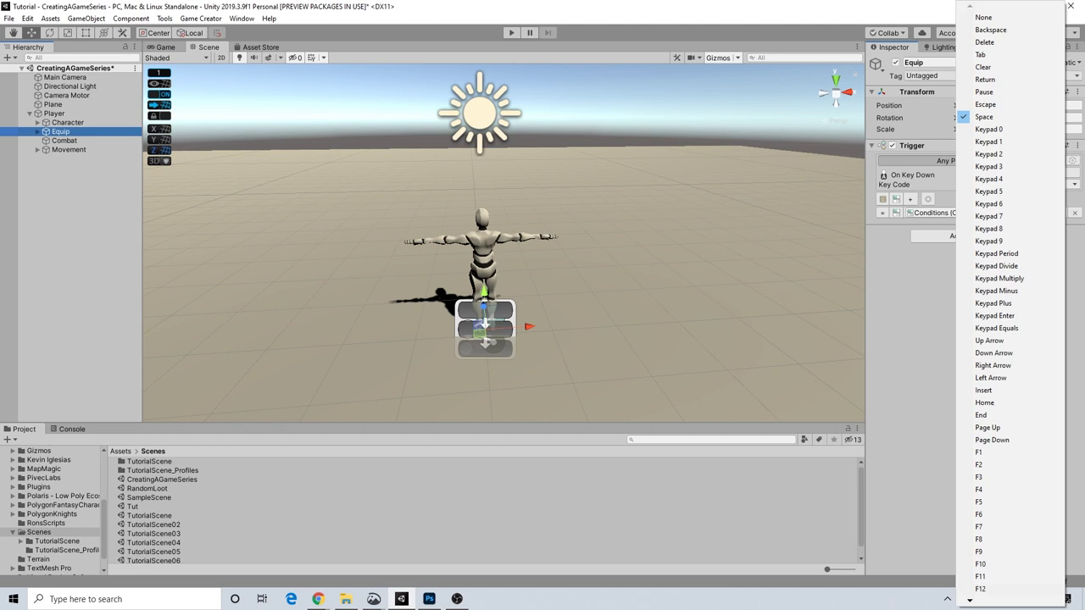
key(e)
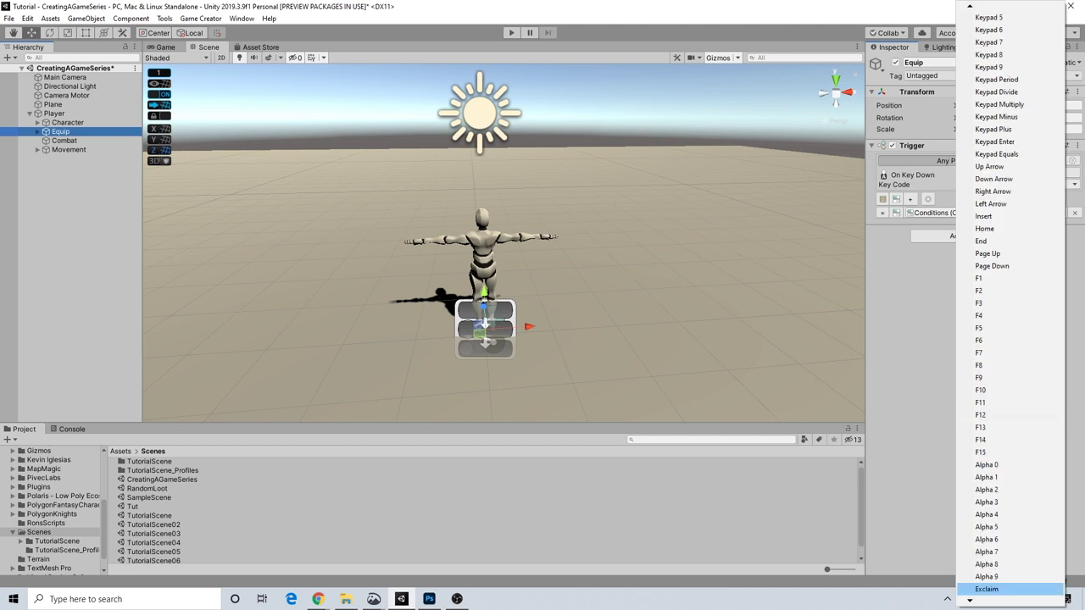
scroll(1009, 588, down, 10)
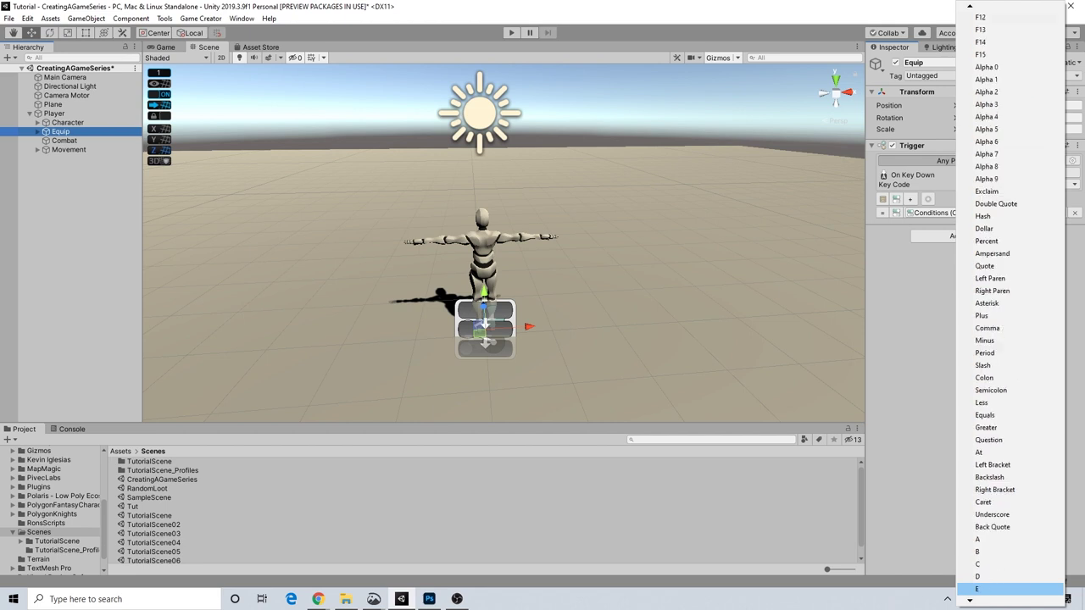
click(1009, 588)
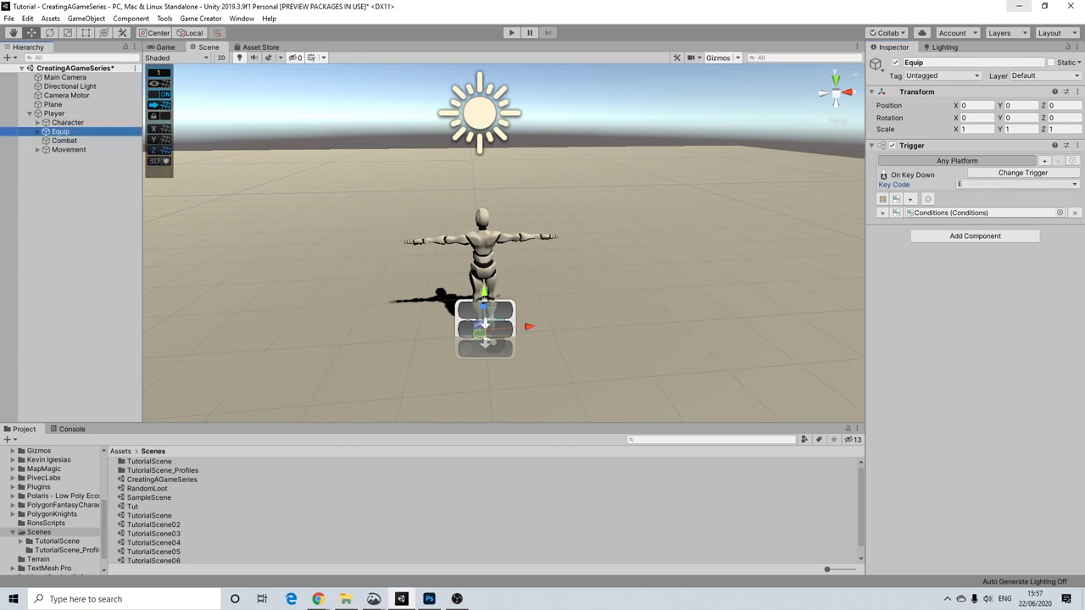
click(37, 131)
click(76, 141)
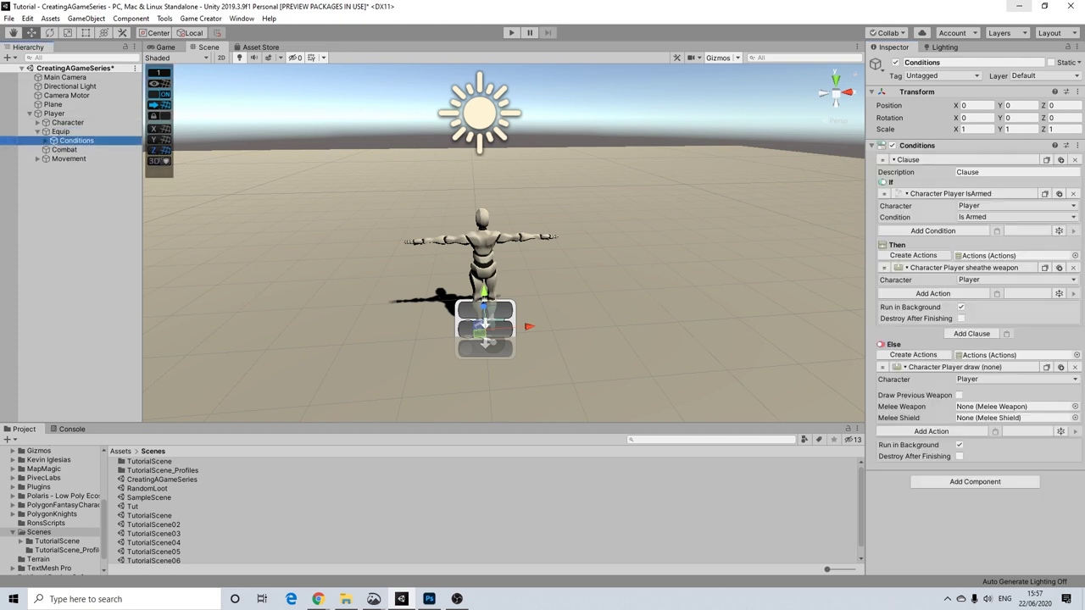
click(61, 131)
click(37, 131)
Step: Set the Combat trigger's key code to Keypad 5 and create an Actions slot for it
click(64, 141)
click(1017, 184)
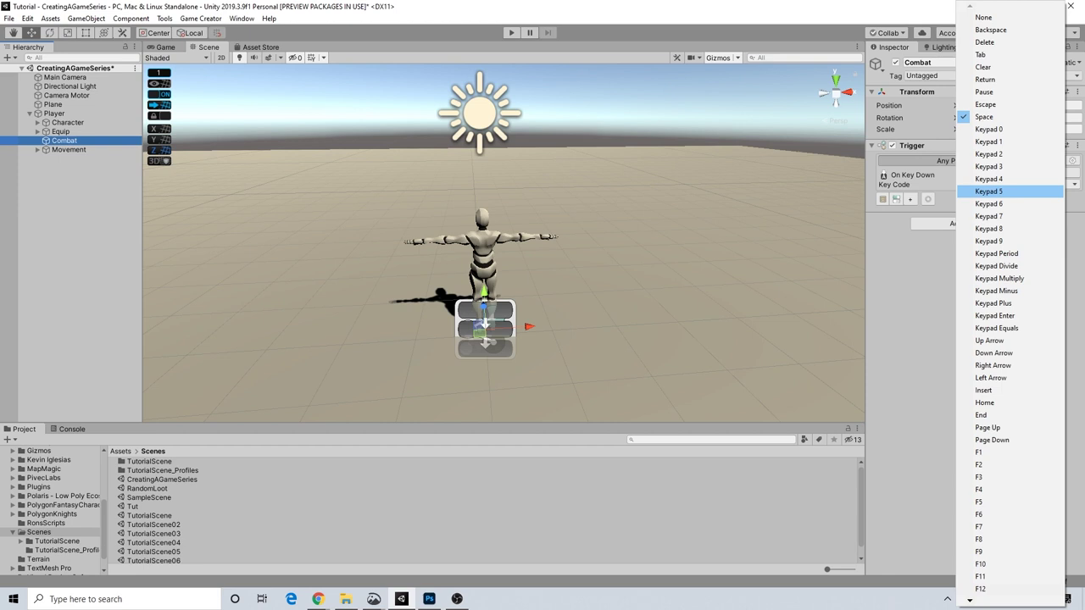
click(1000, 191)
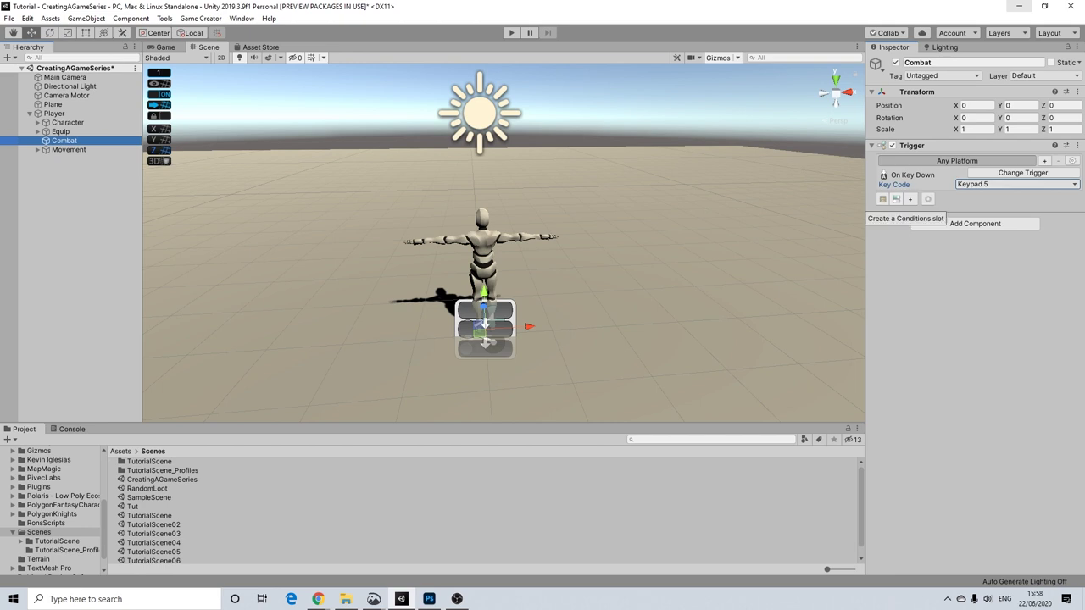
click(882, 199)
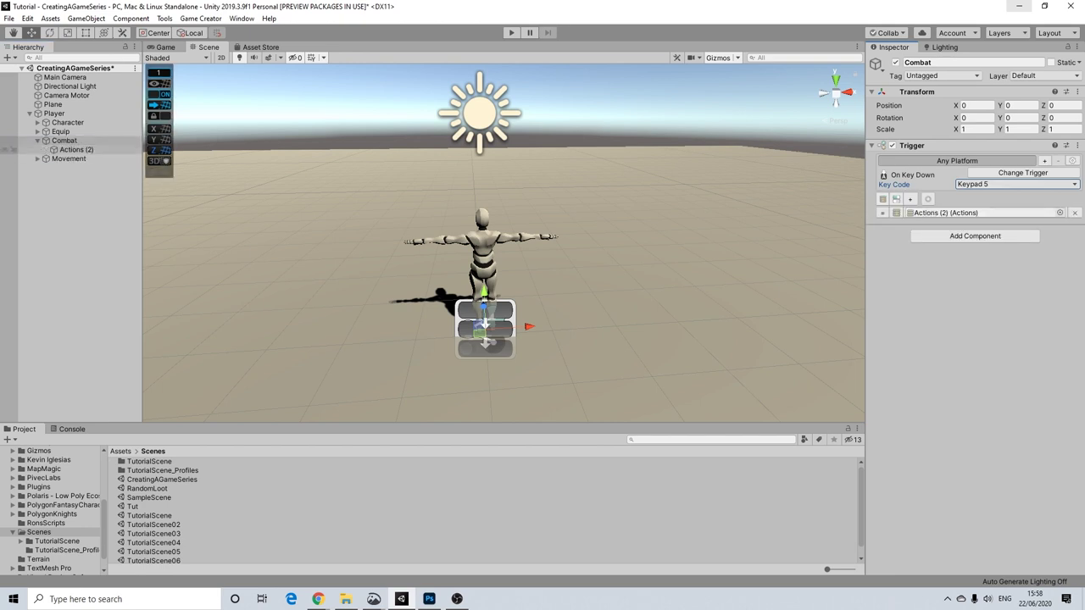
Step: Add an Input Melee Attack action for the Player to Combat's Actions (2) object
click(77, 151)
click(932, 159)
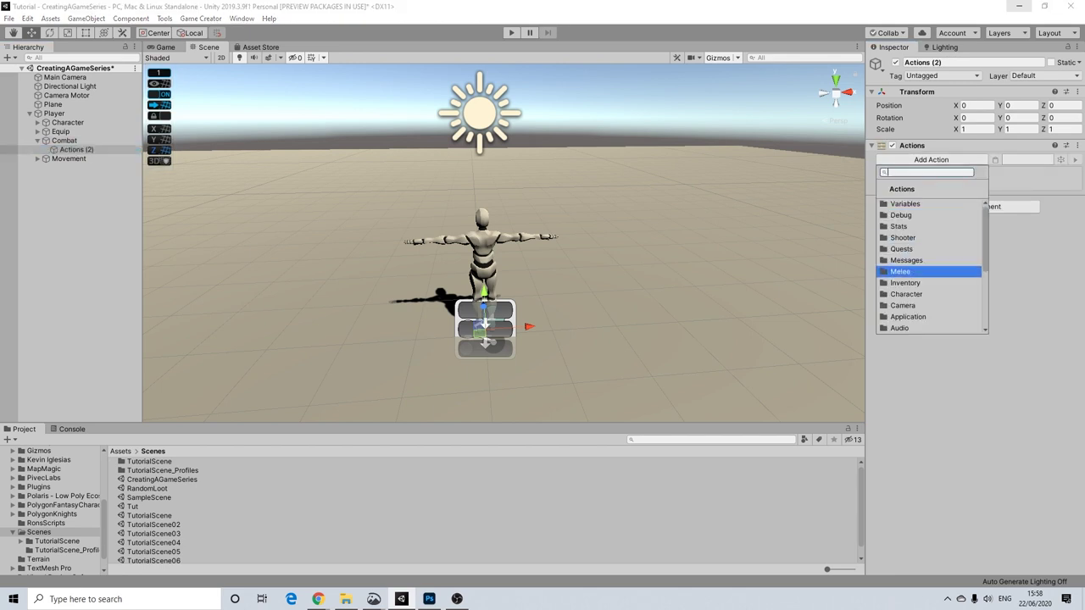
click(902, 272)
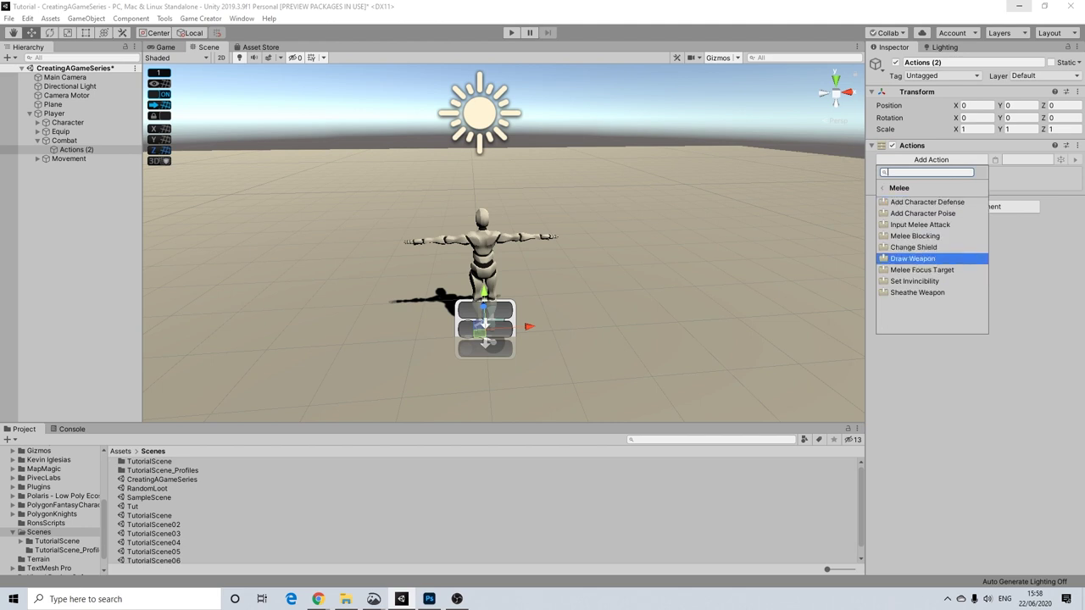
key(Down)
key(Up)
key(Up)
key(Up)
key(Down)
key(Up)
key(Up)
key(Up)
key(Return)
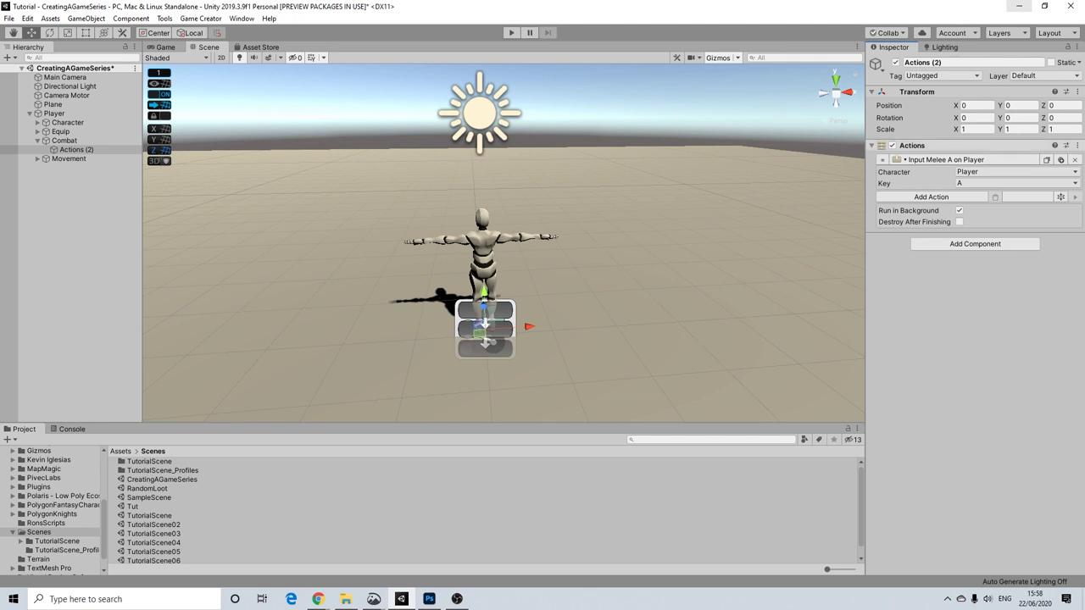
click(912, 146)
click(912, 145)
Step: Add a Change Property action to Movement's Actions object and set its property to Can Run for the Player
click(68, 159)
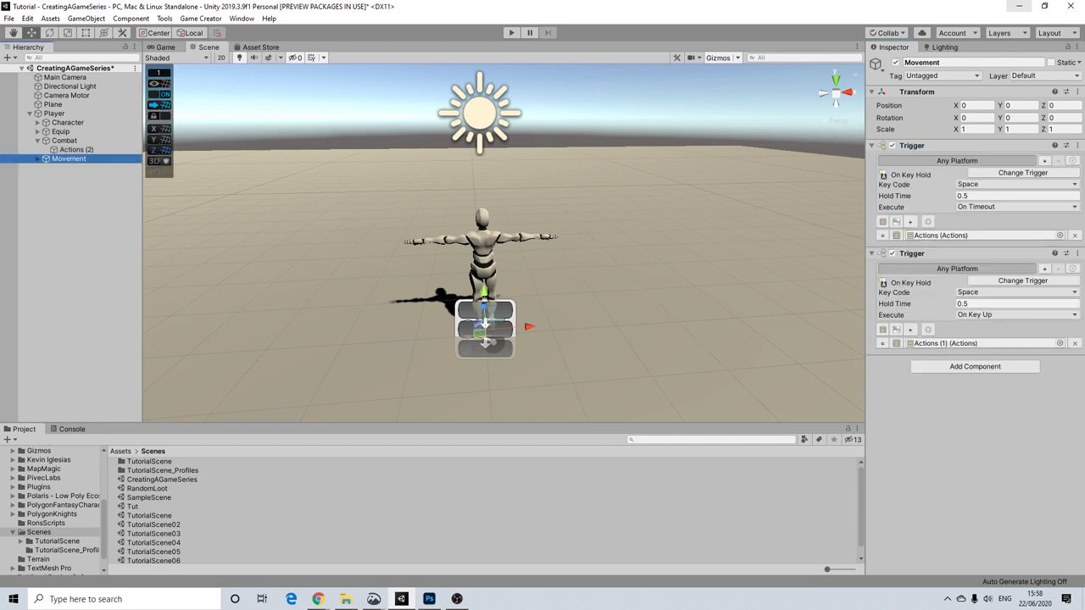
click(38, 158)
click(71, 168)
click(931, 160)
text(change)
key(Down)
key(Down)
key(Down)
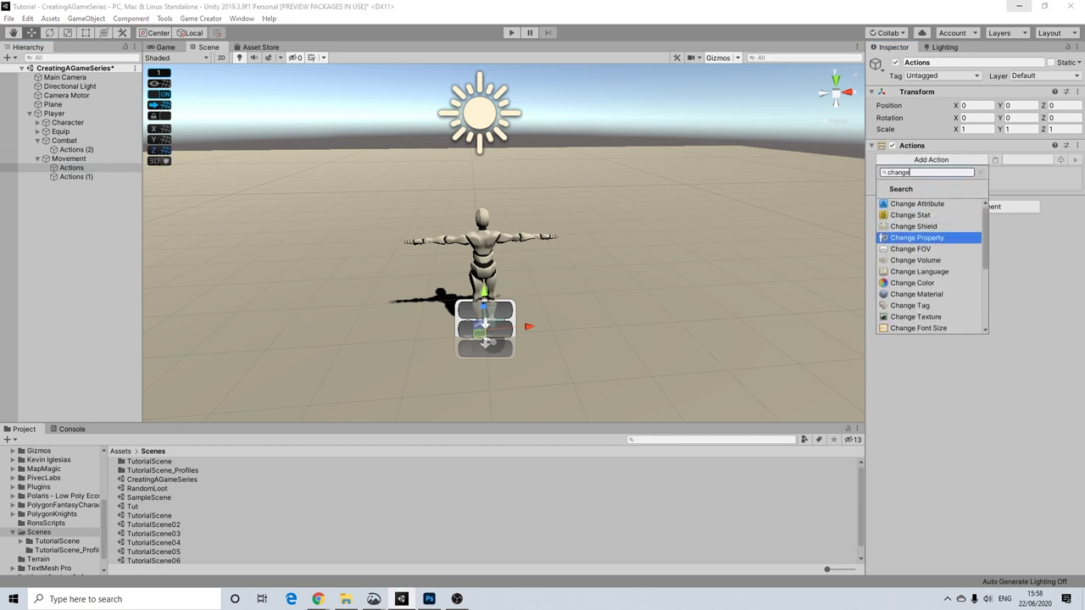
key(Return)
click(1000, 183)
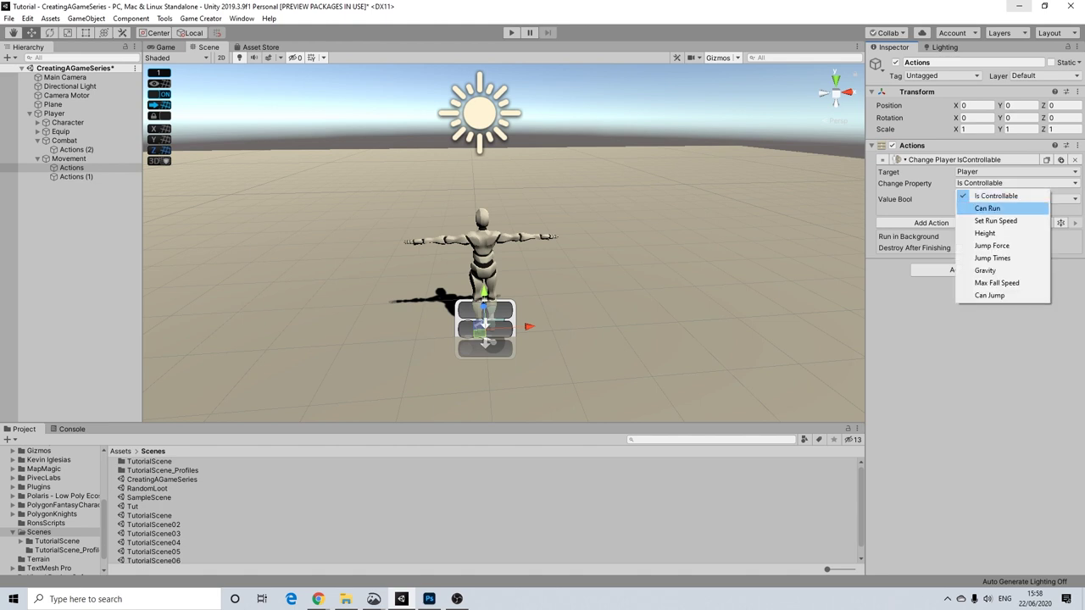
click(987, 208)
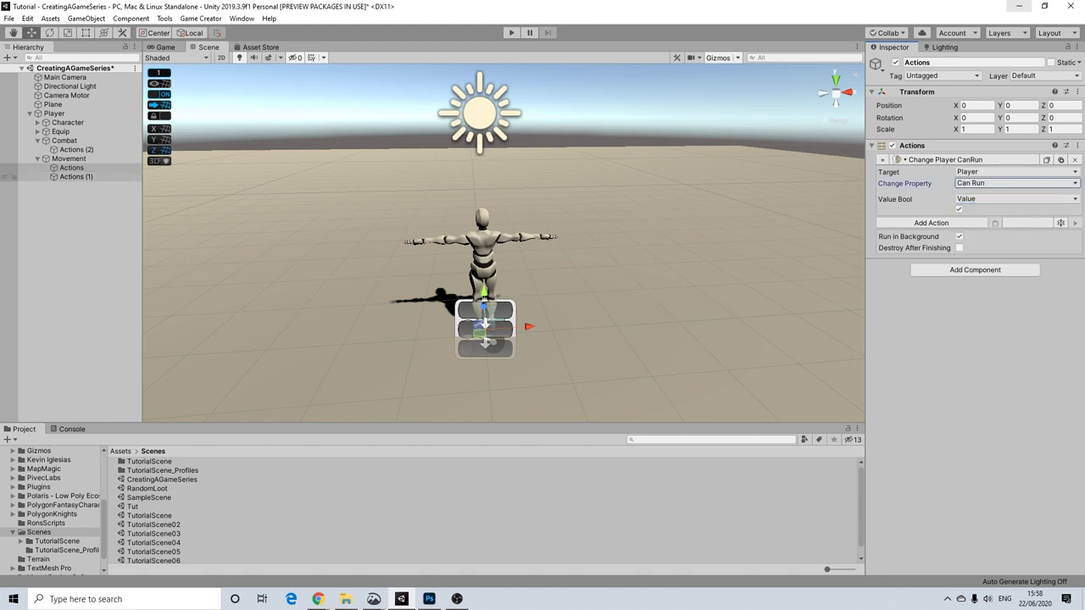
click(76, 176)
click(932, 159)
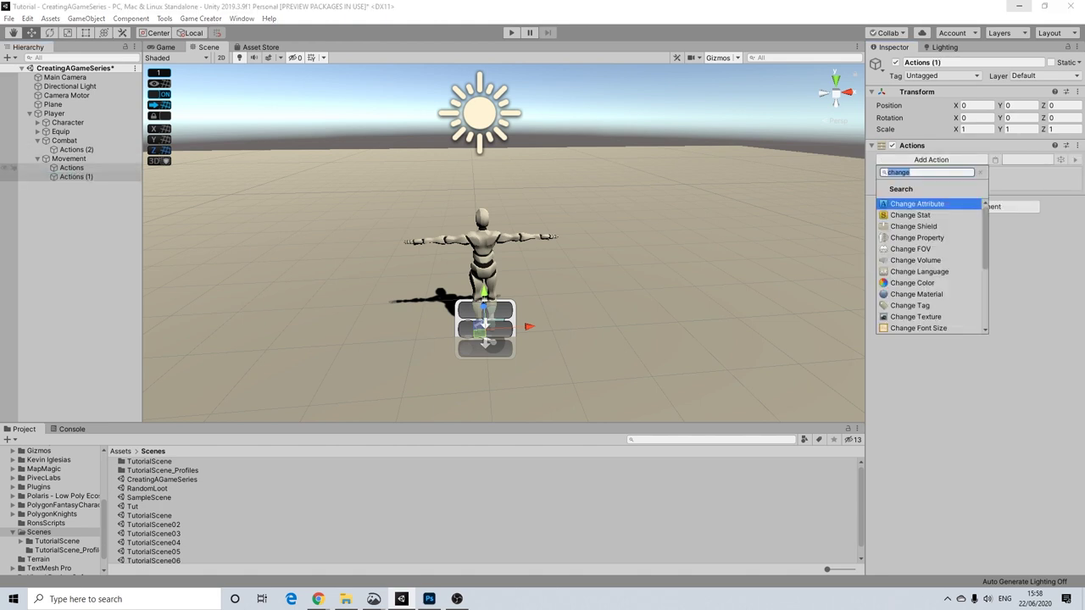
click(72, 168)
Step: Copy the Player's Can Run action from Movement's Actions object into Actions (1) and turn its Boolean value off
click(72, 168)
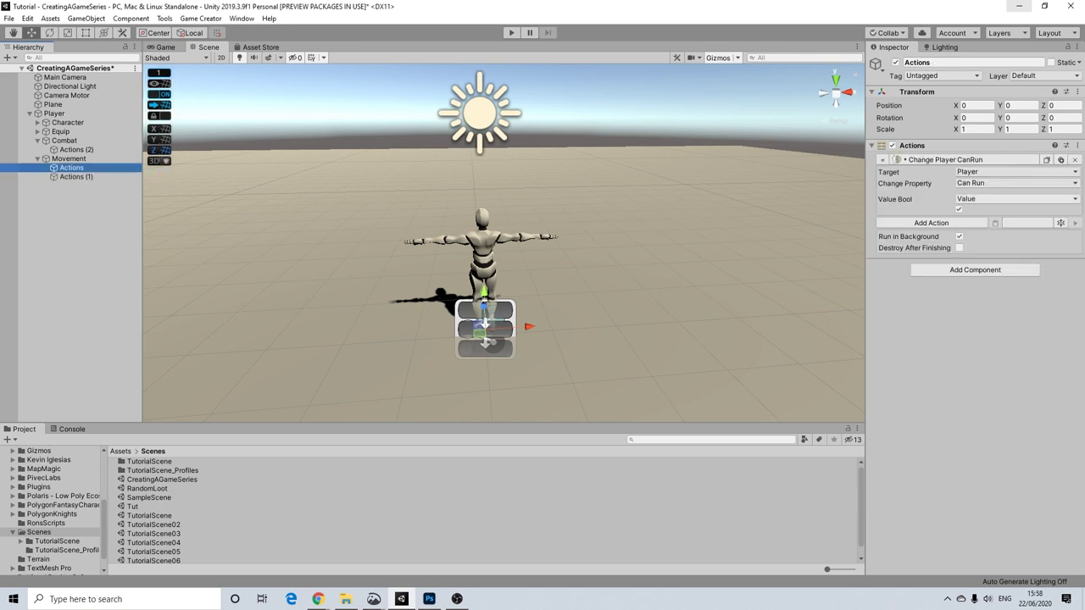
click(1047, 159)
click(77, 177)
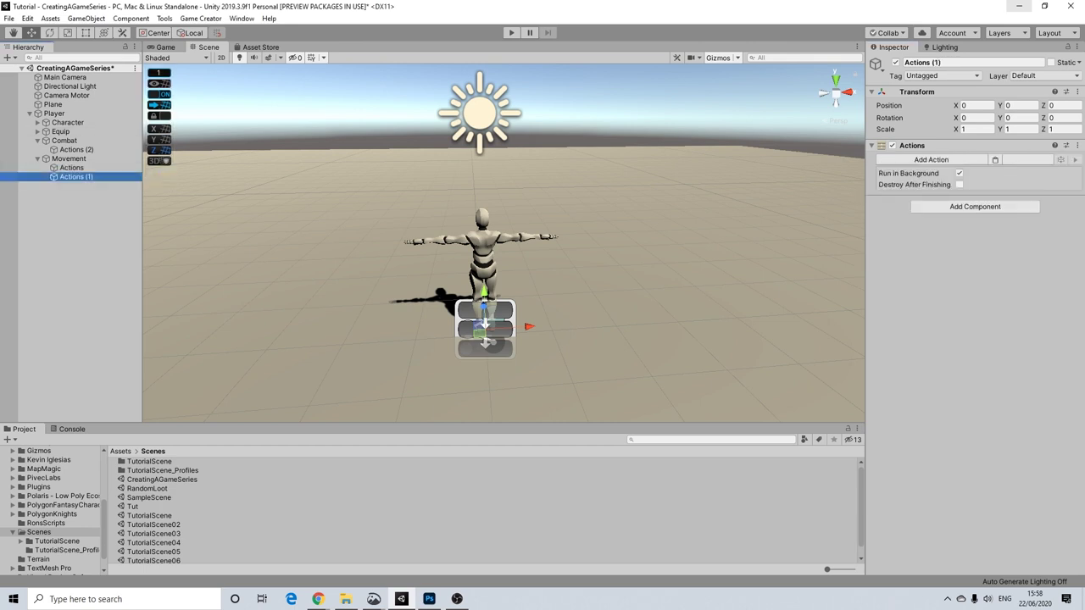
click(996, 160)
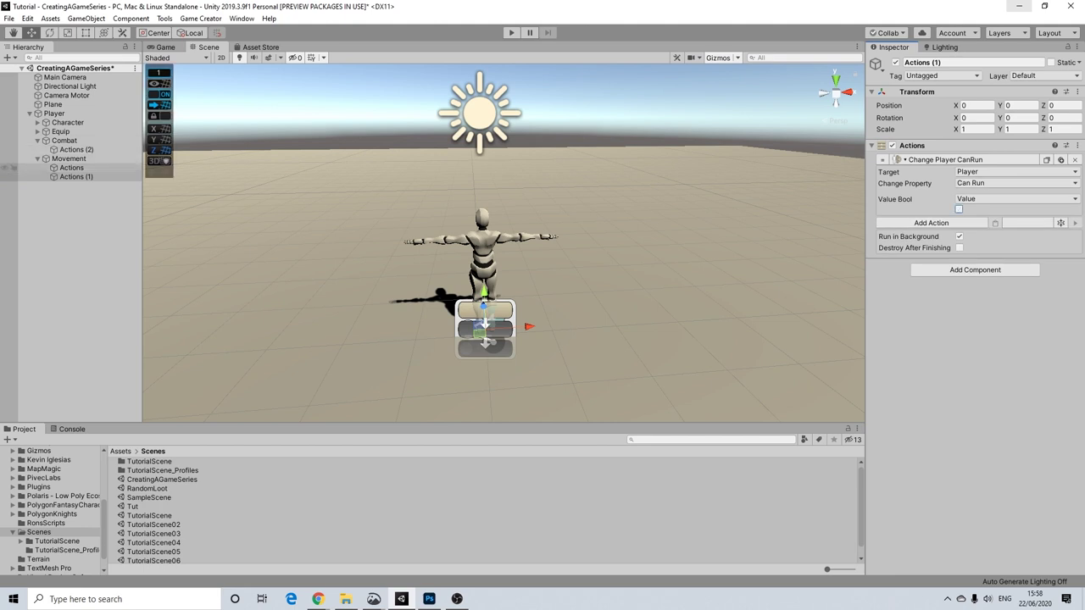
Step: Set the key code of Movement's On Timeout trigger to Keypad 5
click(69, 159)
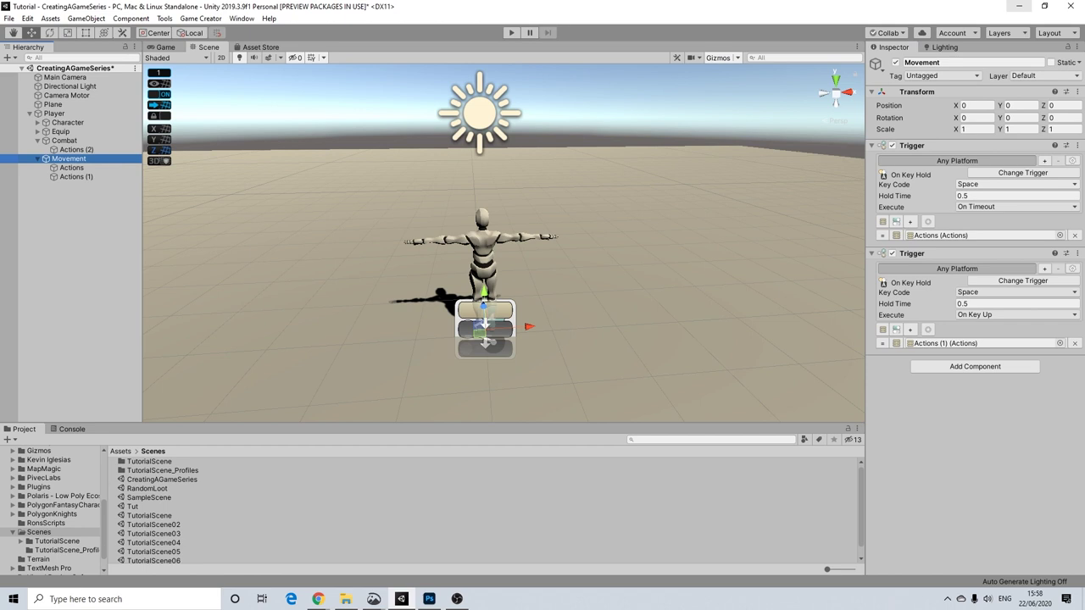
click(1017, 184)
click(981, 186)
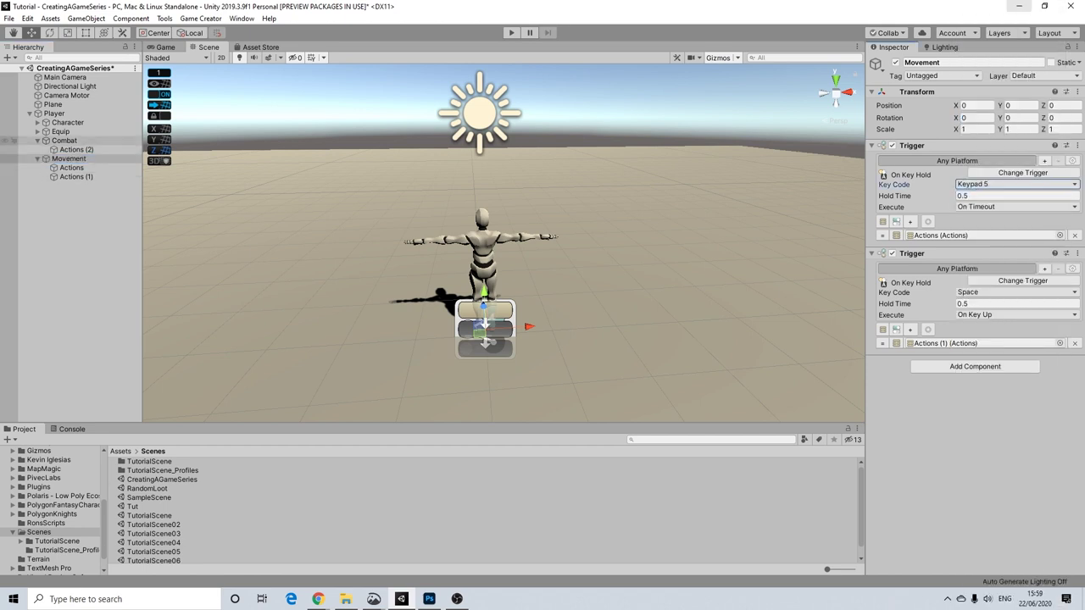
Step: Change the key code of the Combat trigger to Keypad 4
click(64, 141)
click(1017, 184)
click(996, 179)
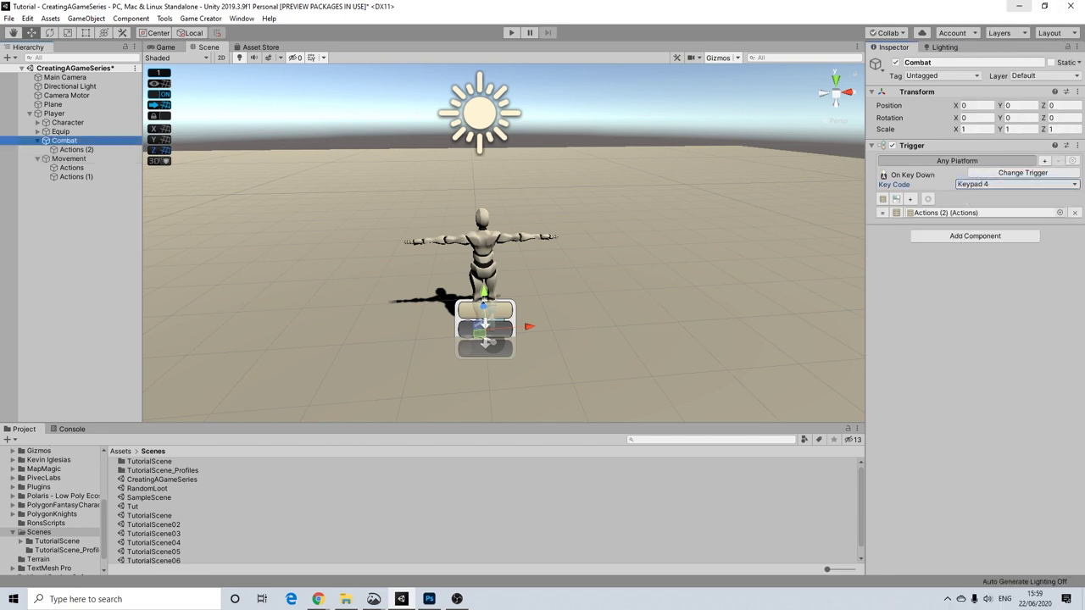
Step: Set the key code of Movement's On Key Up trigger to Keypad 5
click(68, 159)
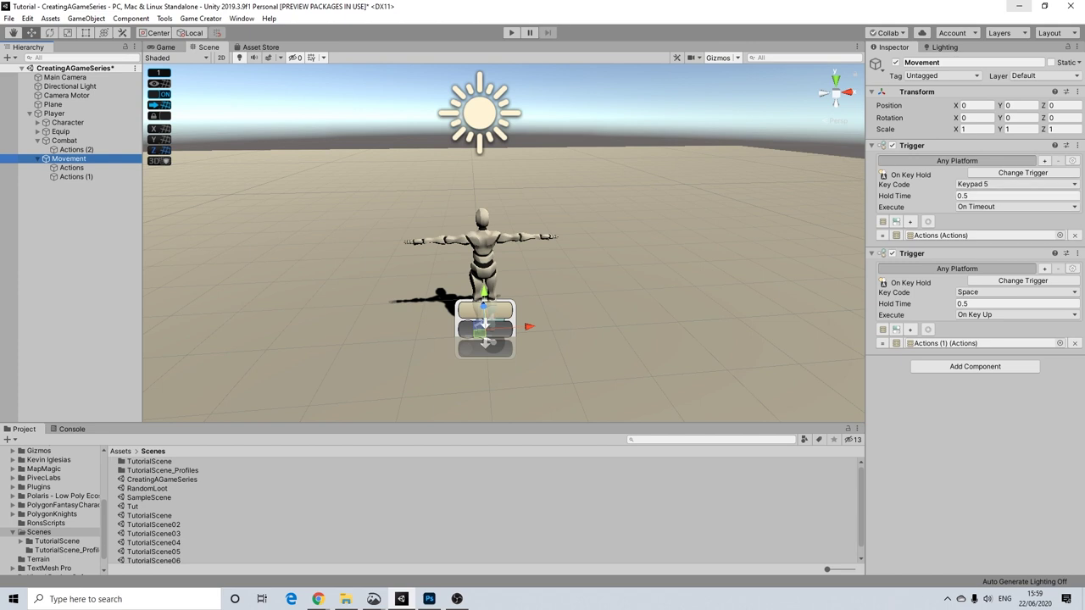
click(1017, 292)
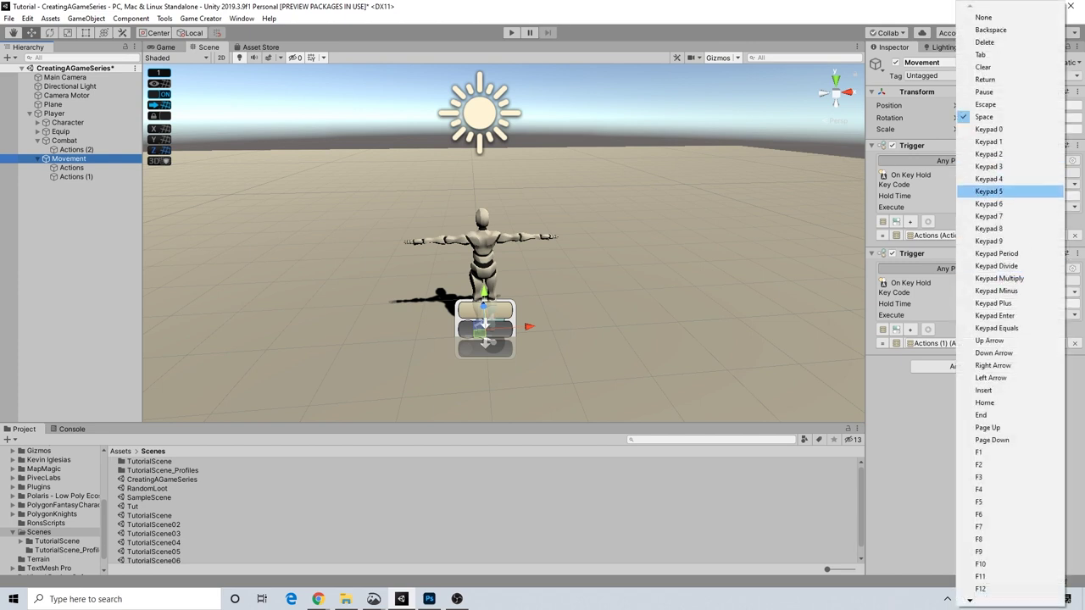
click(992, 191)
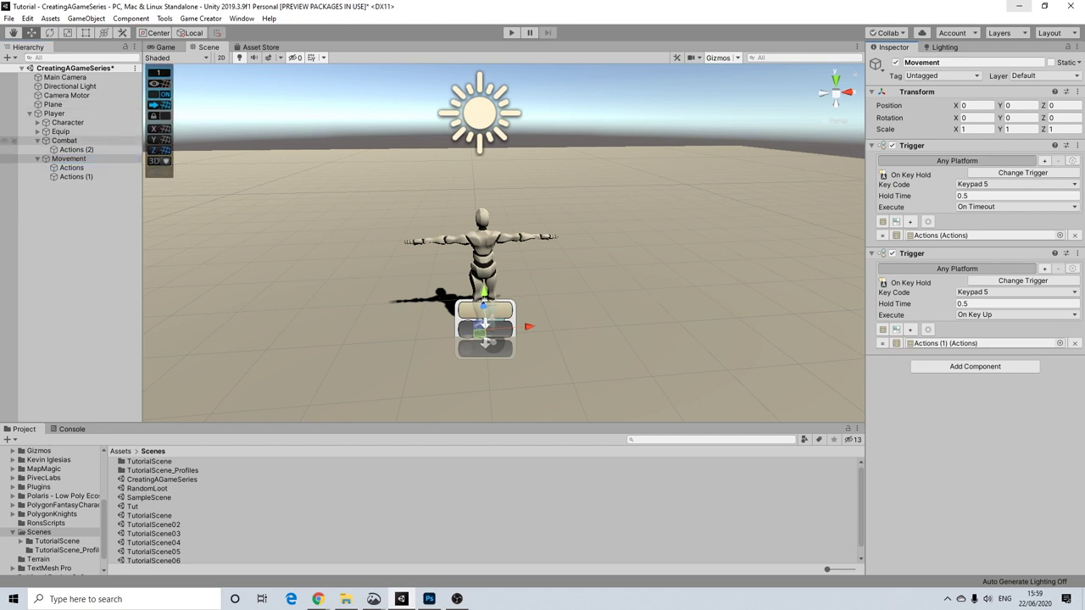
Step: Collapse the Combat and Movement objects and show the Conditions object under Equip
click(36, 140)
click(38, 149)
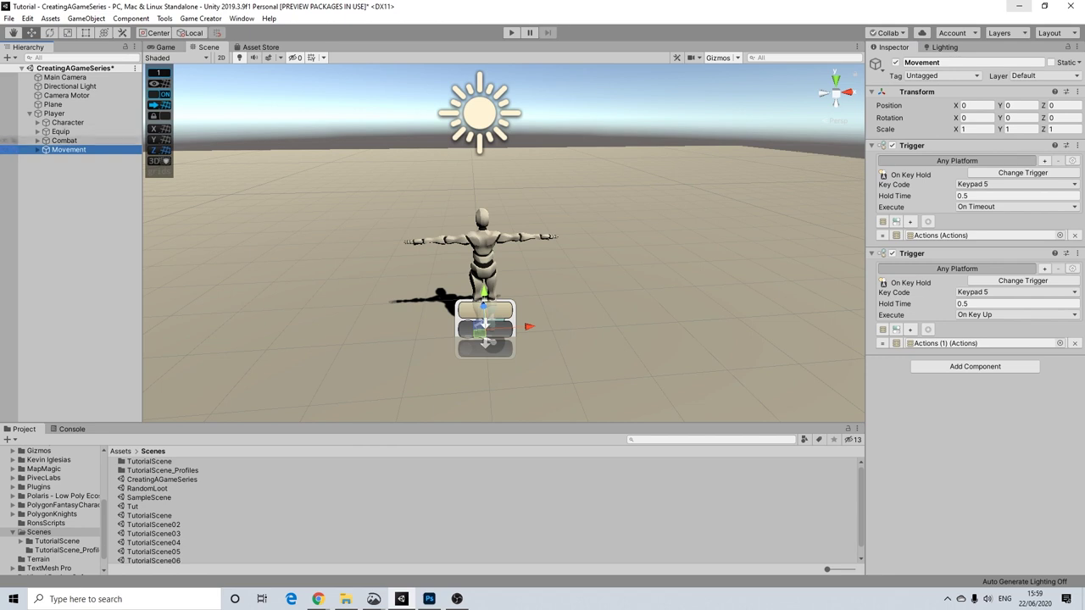
click(60, 132)
key(Right)
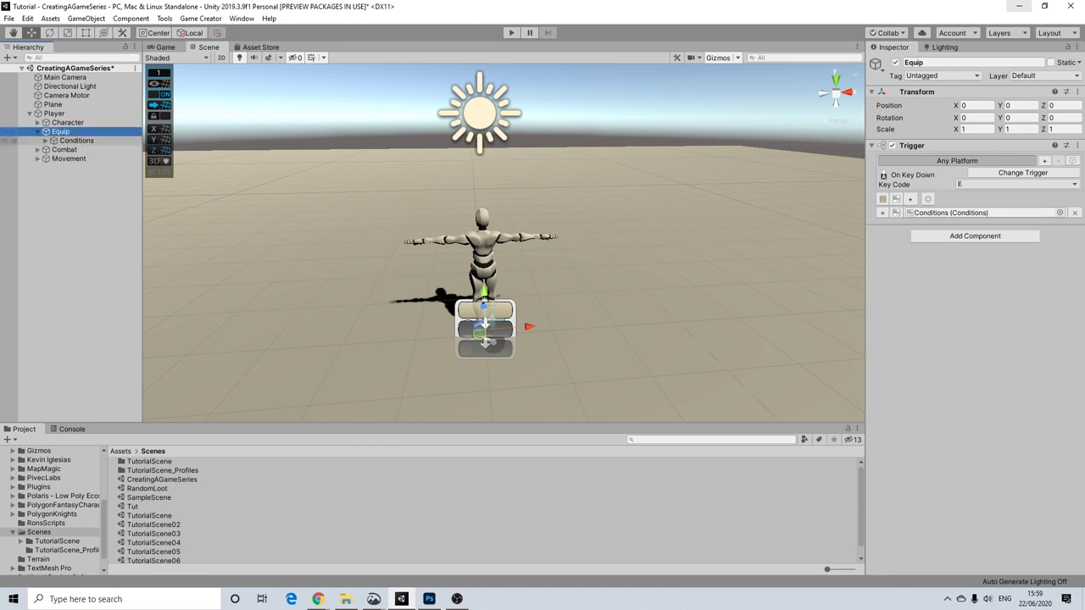
click(76, 141)
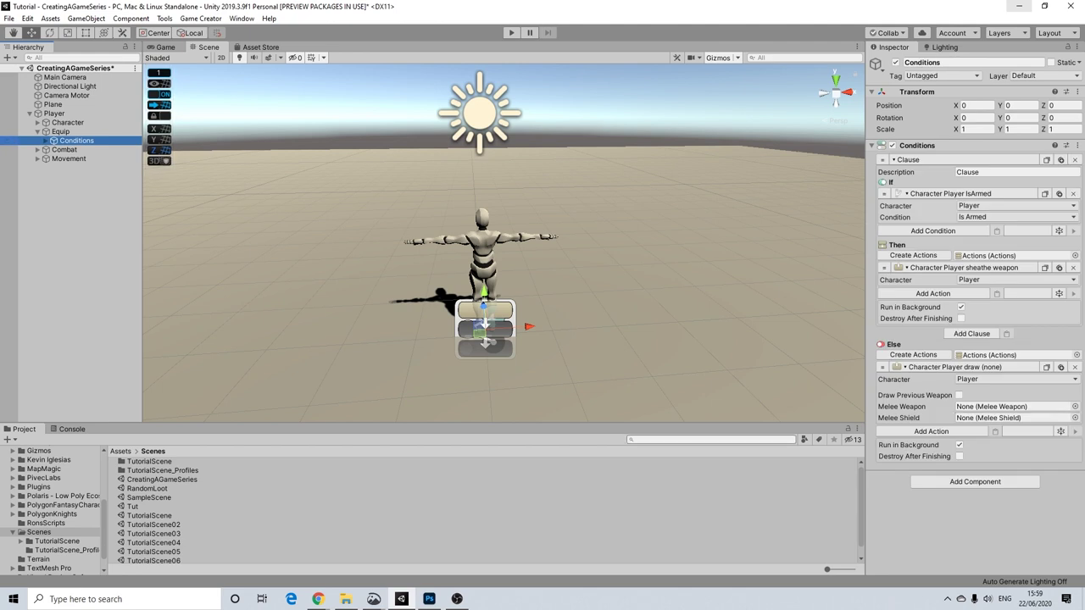
Step: Search the project for "swordweap", duplicate the SwordWeapon melee weapon asset and rename the copy MainSword
click(710, 440)
text(swor)
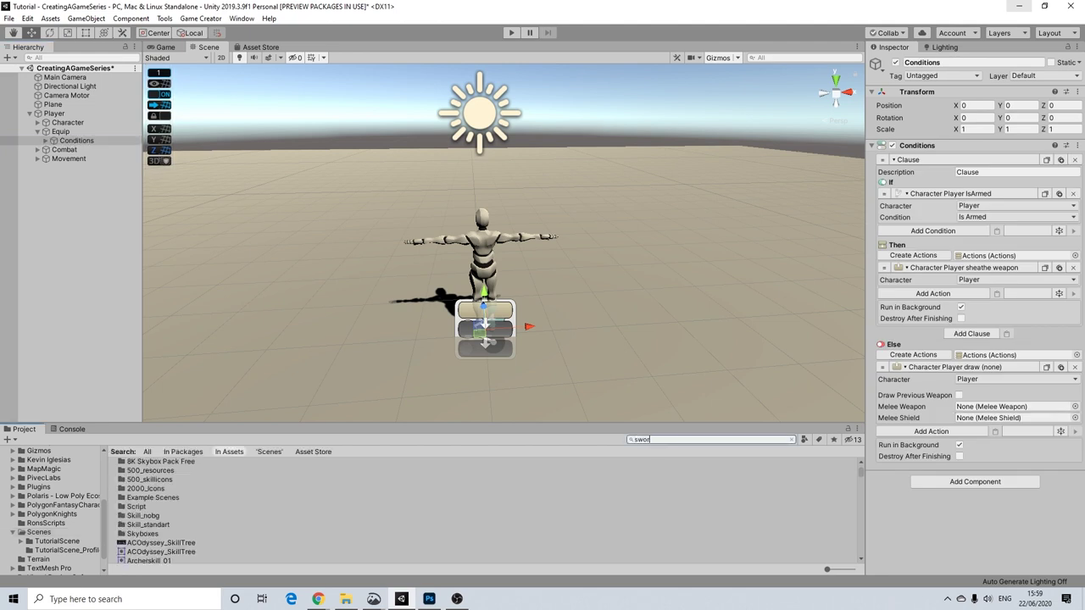
text(dweap)
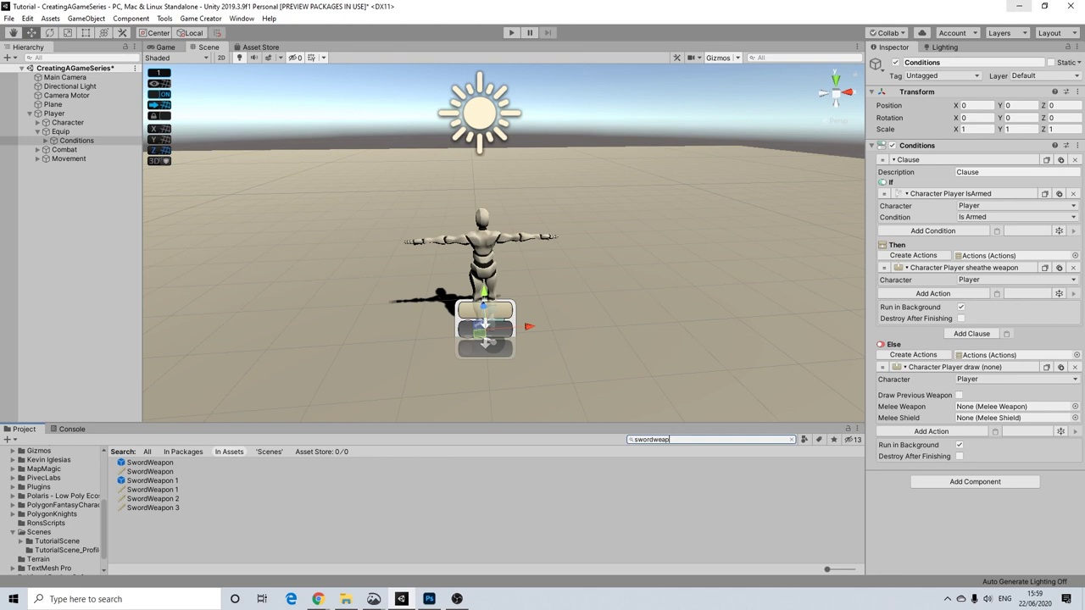
click(150, 472)
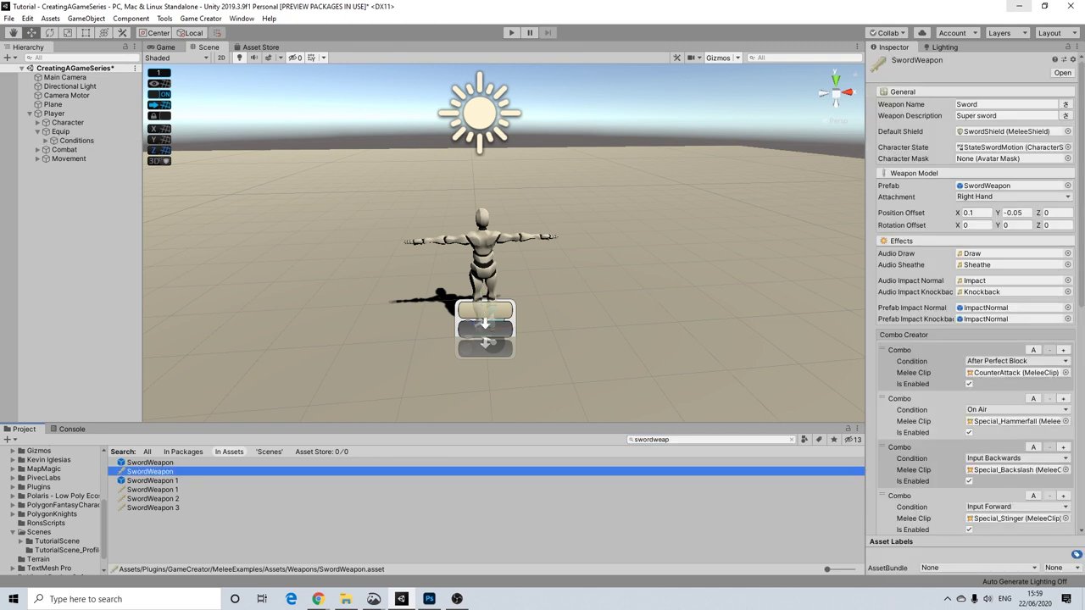
key(ctrl+d)
right_click(158, 516)
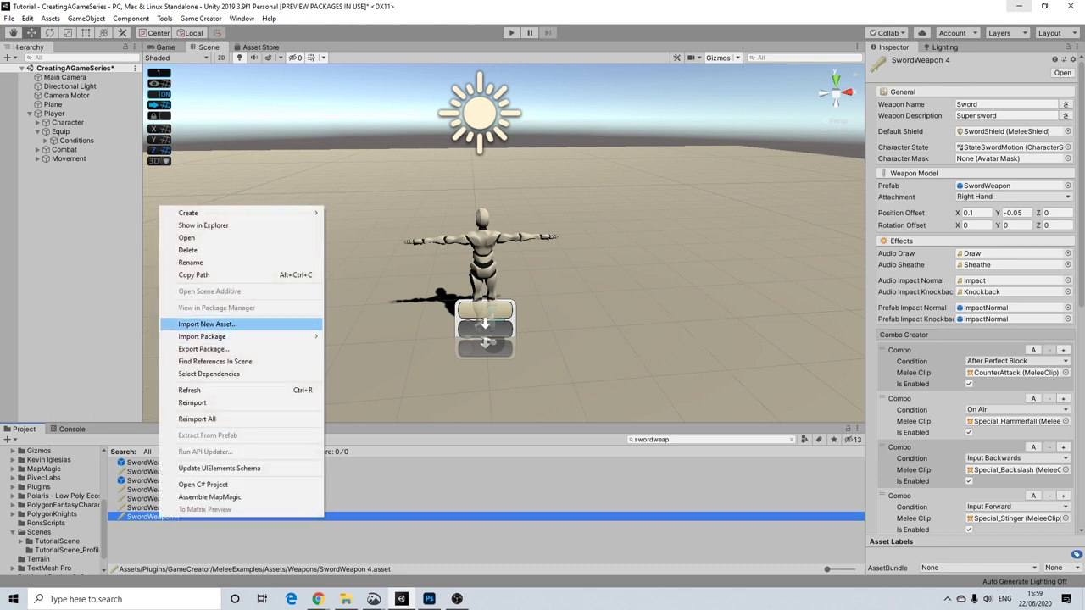
click(190, 262)
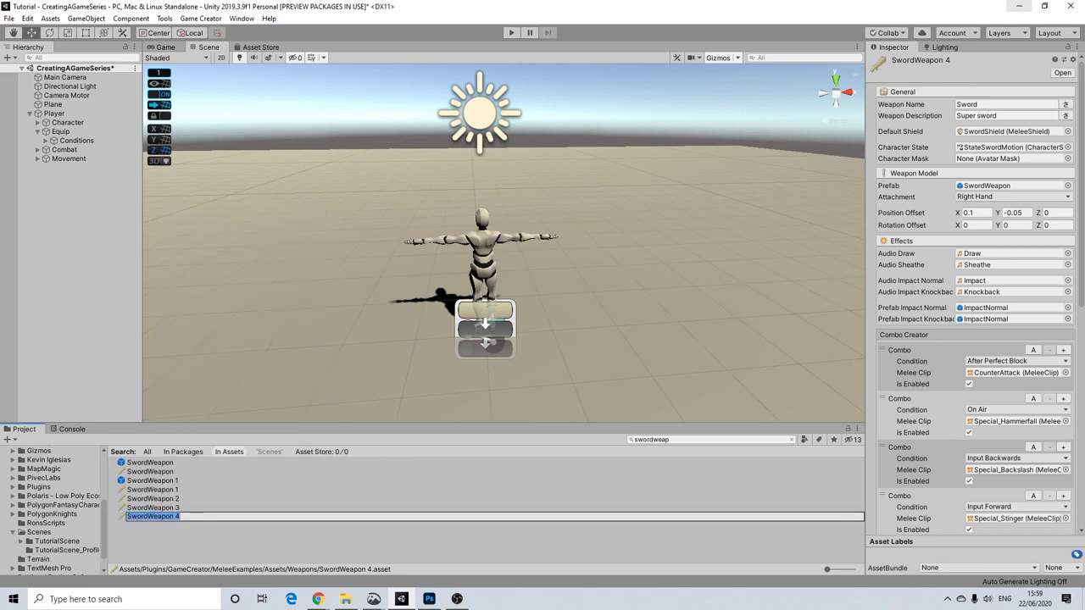
text(MainSword)
key(Return)
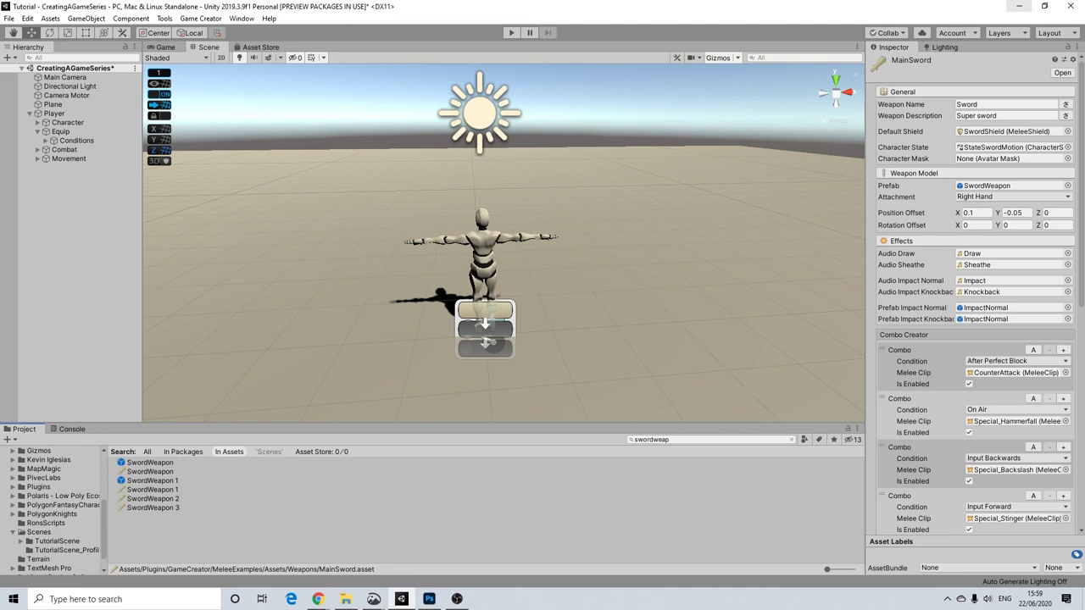
Step: Duplicate the SwordWeapon prefab and rename the copy MainSword
click(150, 463)
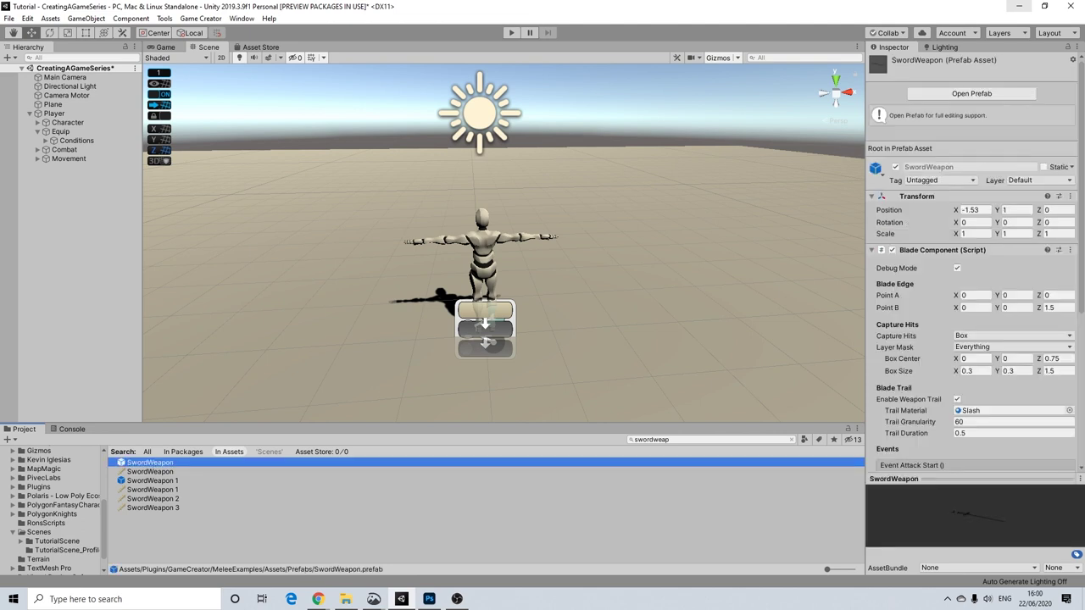
key(ctrl+d)
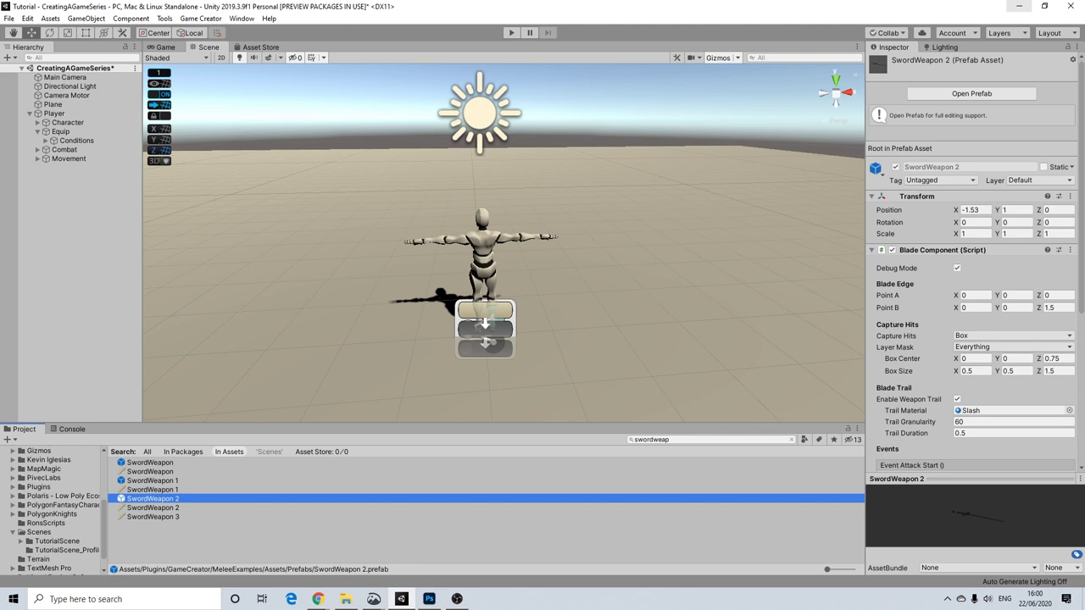
right_click(159, 500)
click(193, 246)
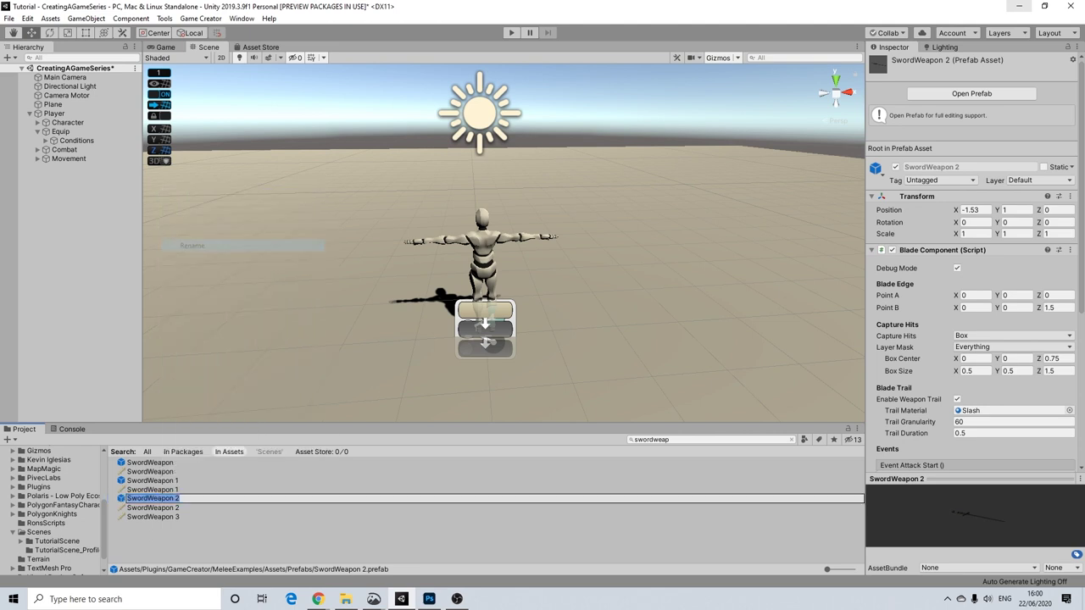
text(MainSword)
key(Return)
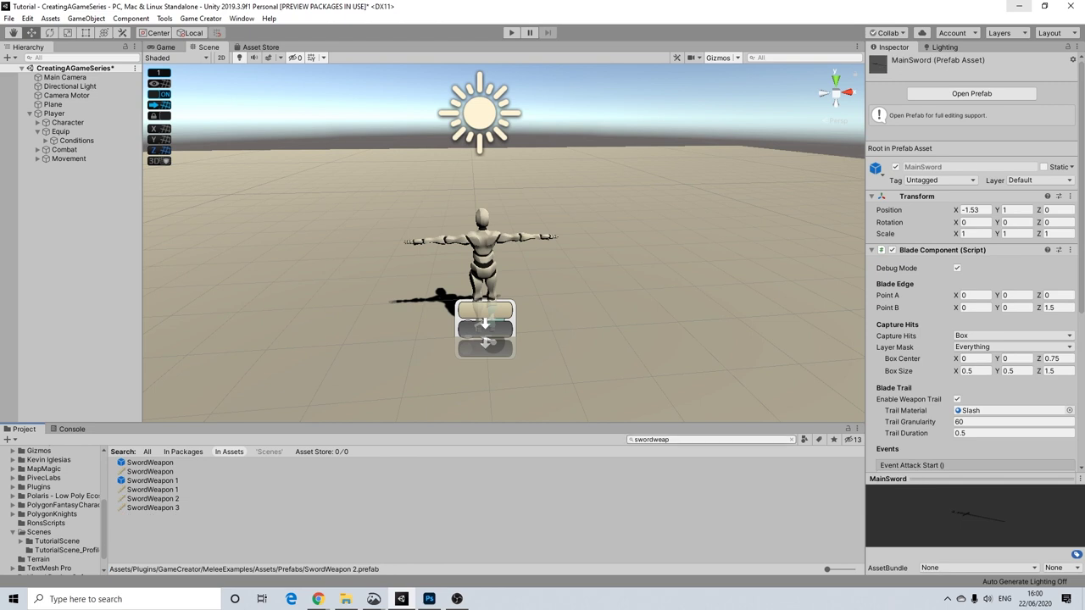
Step: Search the project for "mainsword" and assign the MainSword prefab as the weapon model of the MainSword weapon asset
click(710, 440)
text(mainsword)
click(145, 472)
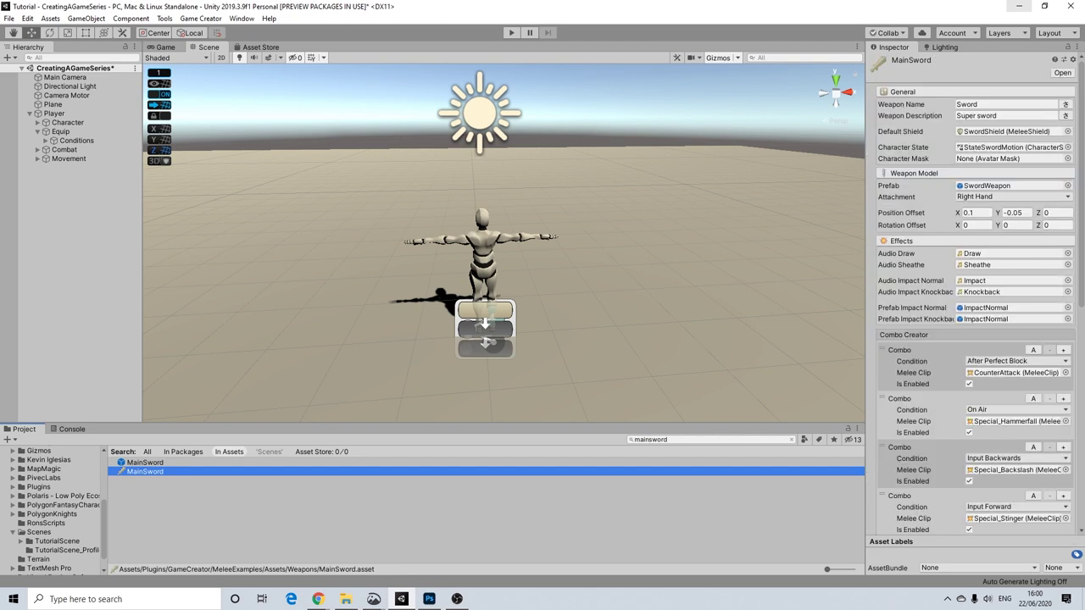
drag(145, 463, 1006, 186)
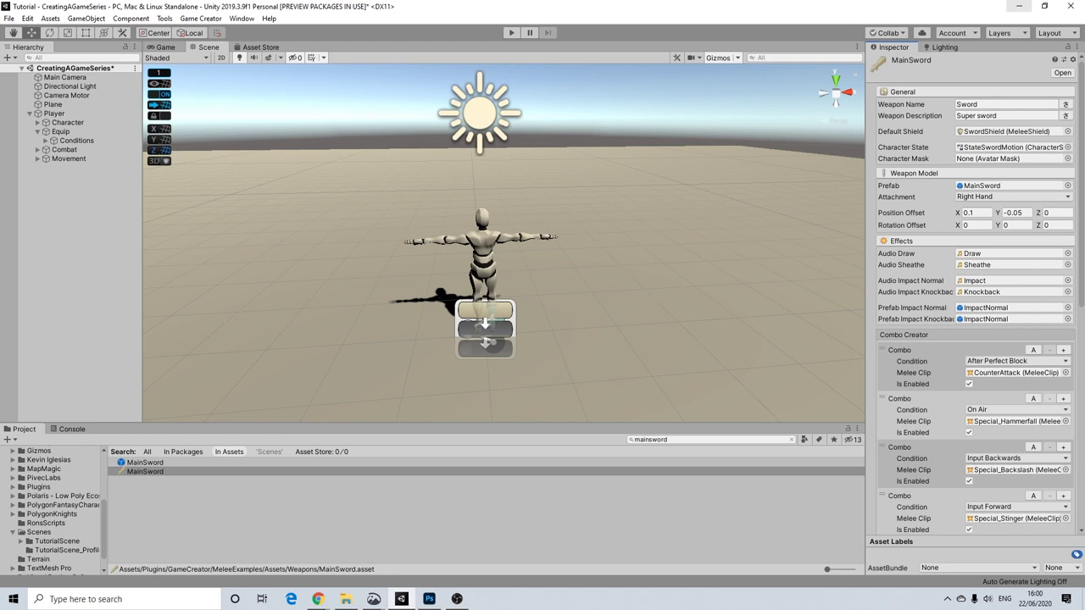
Step: Open the MainSword prefab for editing and view the sword from the side
click(144, 463)
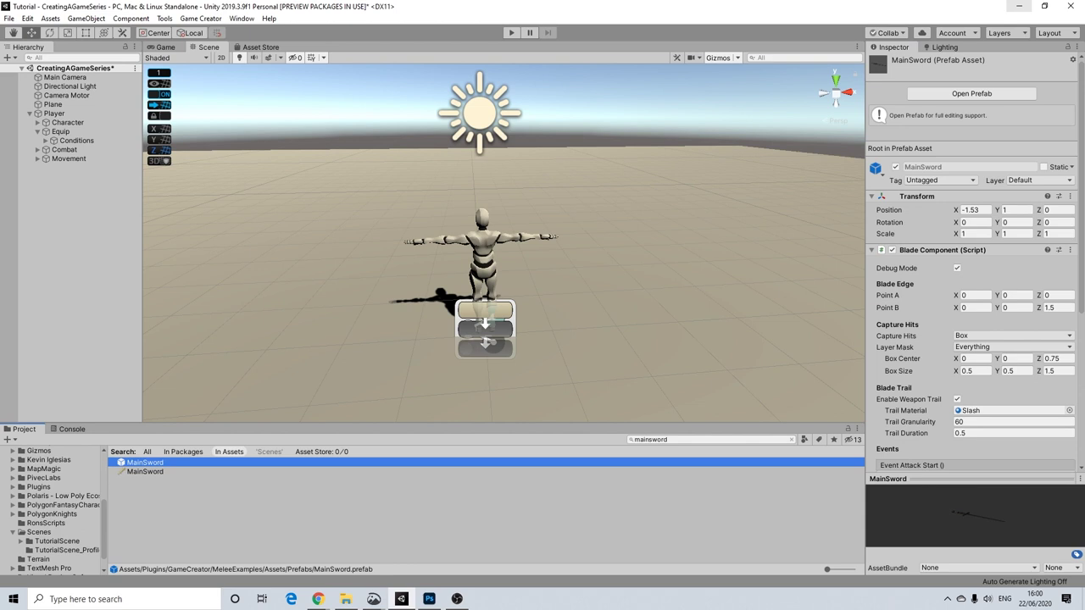
click(971, 94)
alt+drag(559, 271, 297, 273)
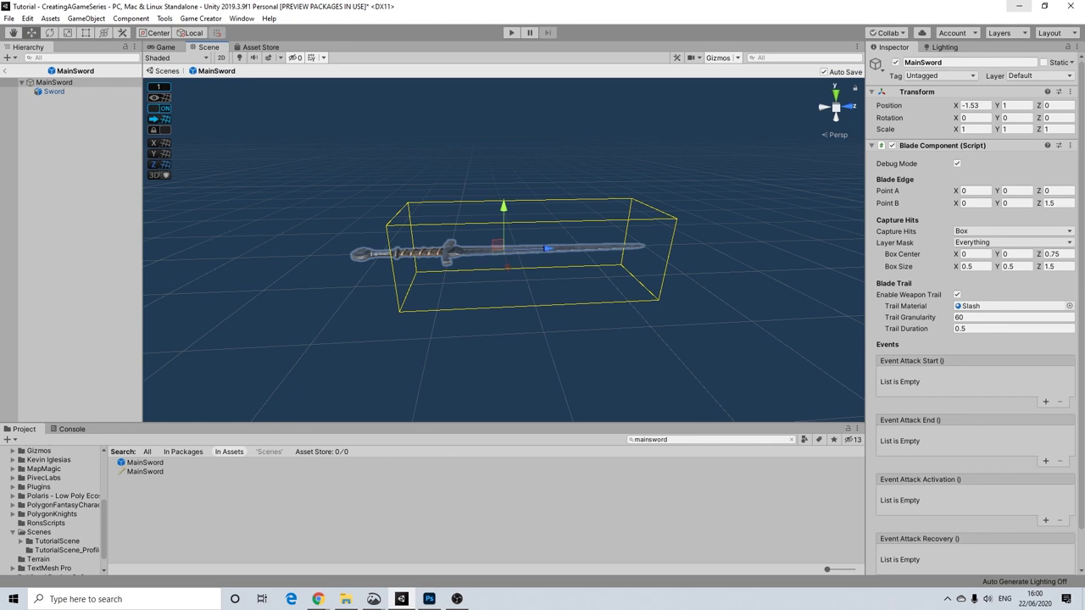
Step: Try to add the SM_Prop_SwordOrnate_01 model from the PolygonFantasyCharacters Models folder to the MainSword prefab
click(12, 515)
click(12, 514)
click(13, 506)
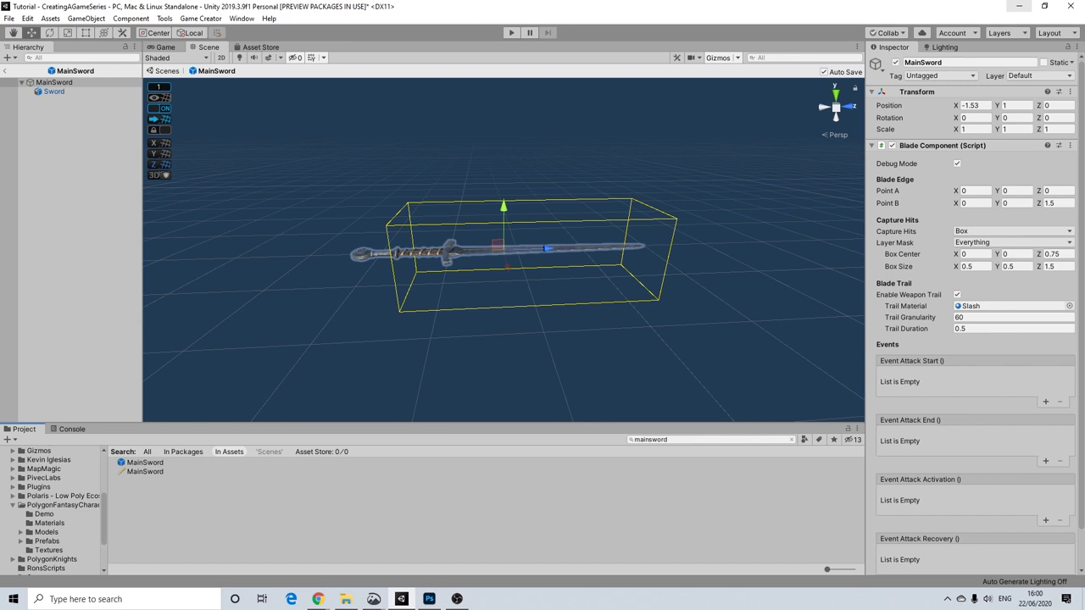
click(21, 532)
click(47, 532)
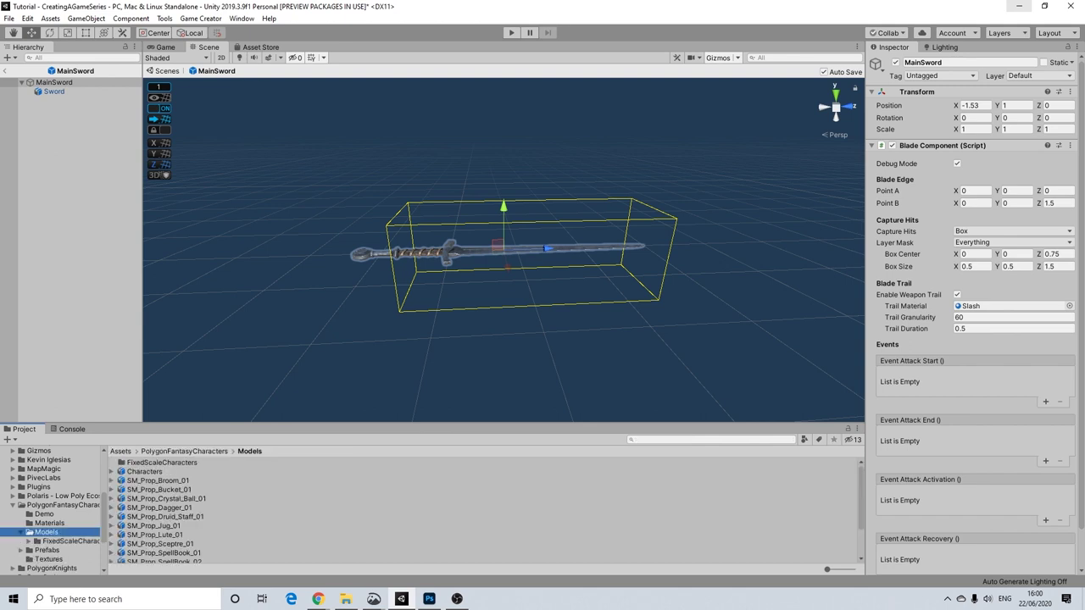
scroll(203, 513, down, 3)
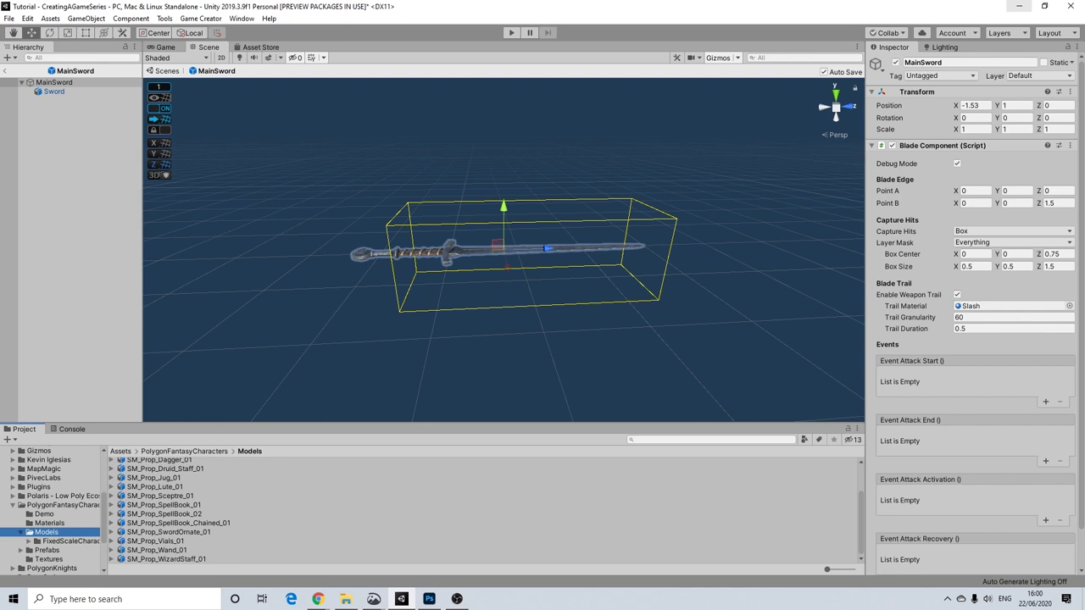
scroll(204, 514, up, 1)
scroll(204, 514, down, 1)
drag(169, 532, 51, 95)
key(Delete)
Step: Add SM_Prop_SwordOrnate_01 from the PolygonFantasyCharacters Prefabs folder as a child of MainSword
click(183, 452)
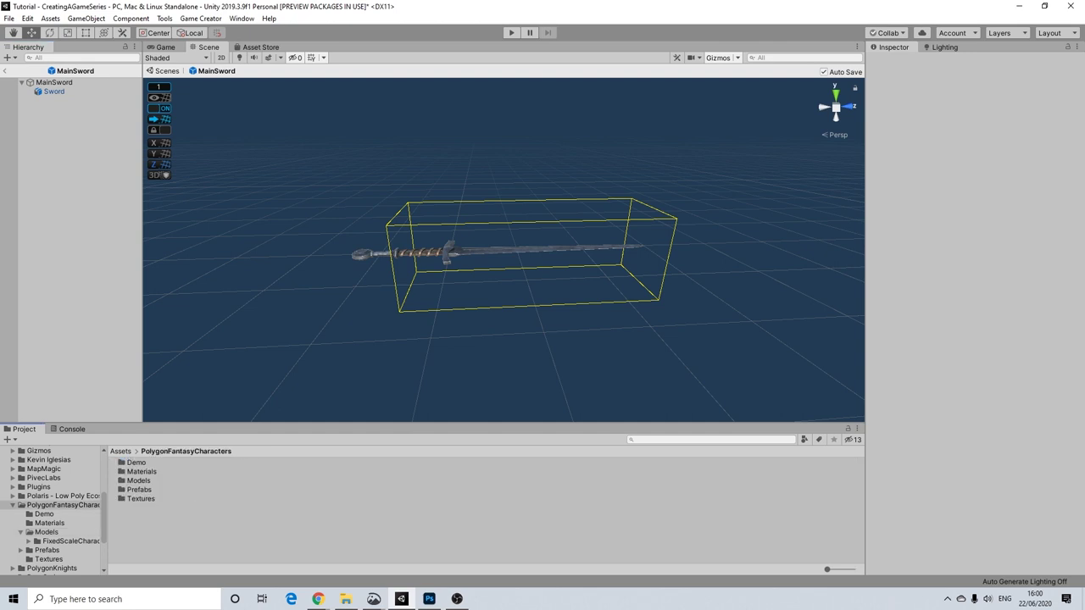
double_click(139, 489)
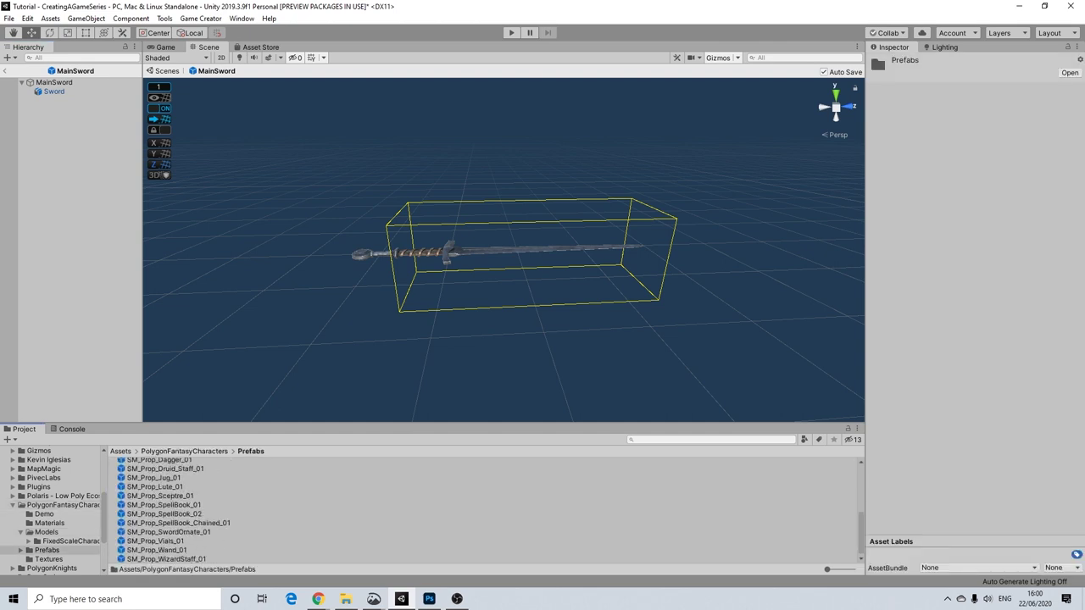
drag(169, 532, 55, 84)
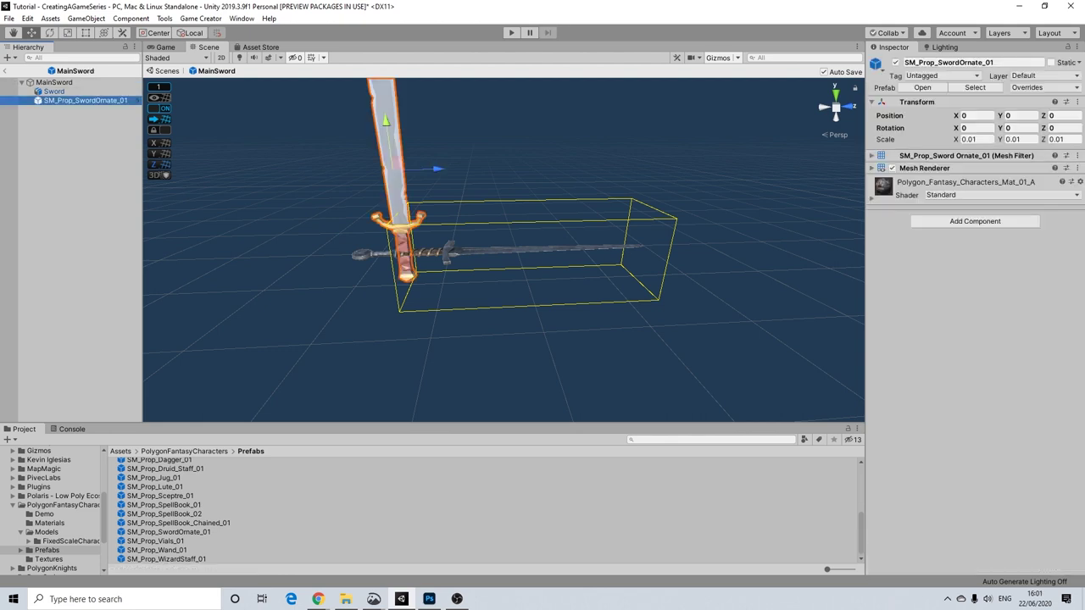
Step: Rotate SM_Prop_SwordOrnate_01 in snapped increments to 180, -90, -90 so its blade points along the original sword
alt+drag(474, 263, 543, 301)
key(e)
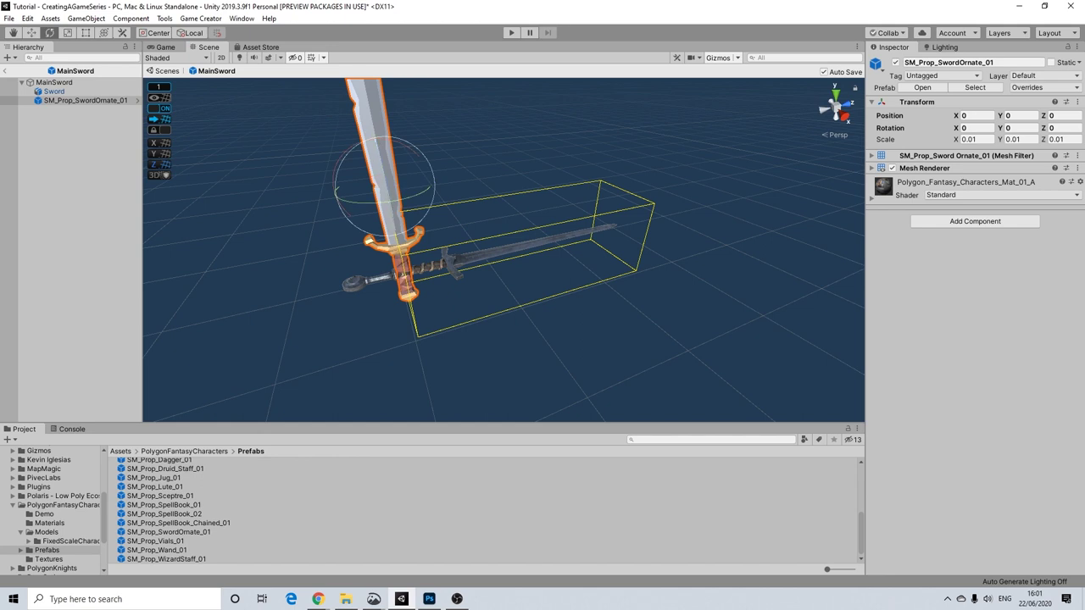
ctrl+drag(384, 140, 519, 153)
mouse_move(381, 163)
ctrl+mouse_down()
mouse_move(363, 56)
mouse_move(530, 165)
mouse_move(555, 161)
mouse_move(517, 153)
mouse_move(364, 165)
ctrl+mouse_up()
Step: Set the Y and Z position of SM_Prop_SwordOrnate_01 to 0
click(1017, 115)
text(0)
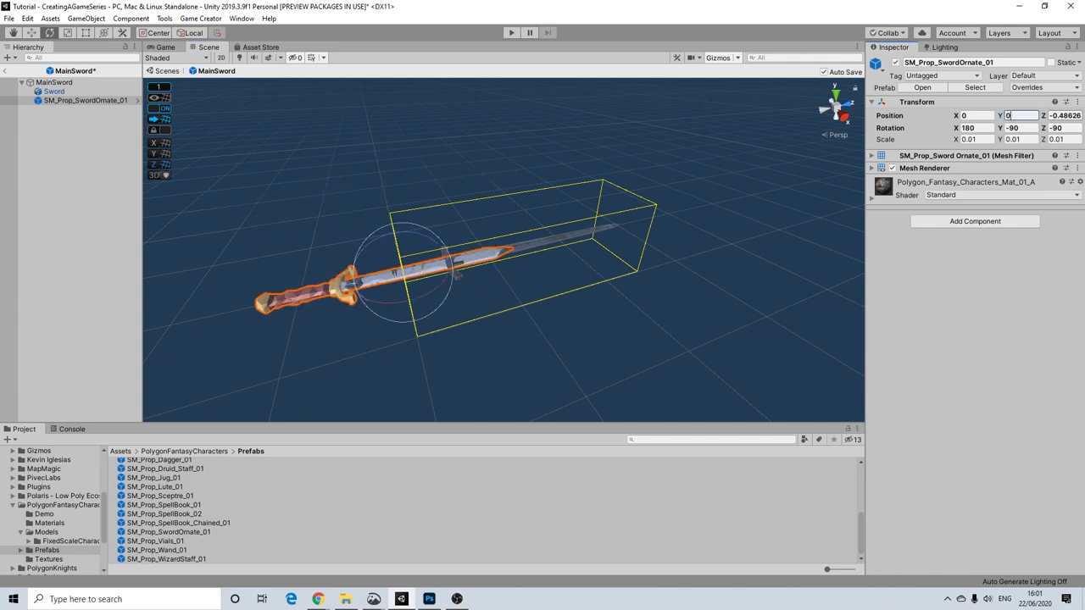
key(Tab)
text(0)
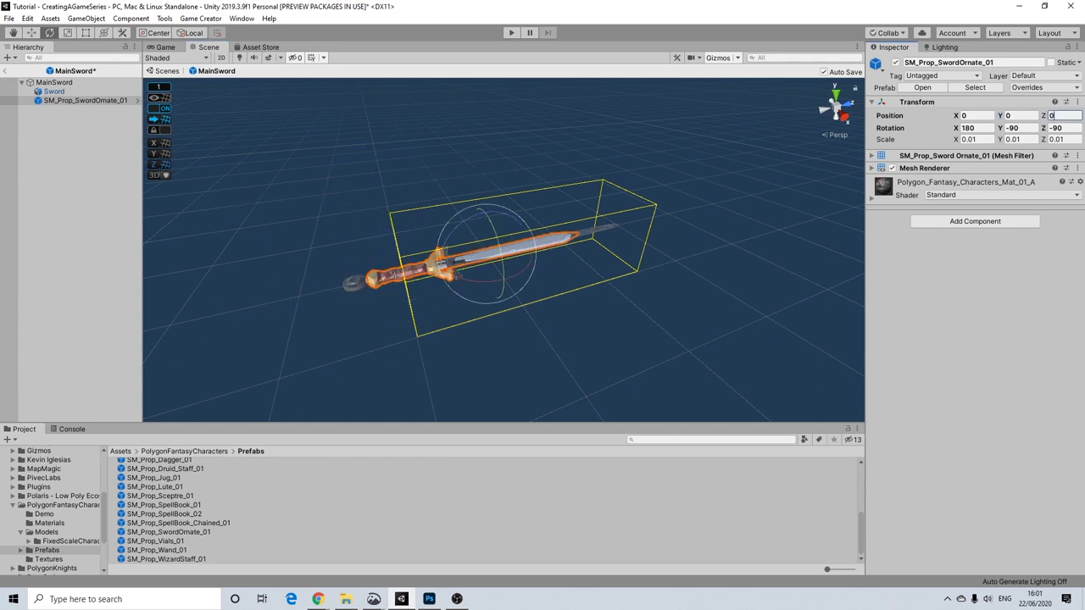
Step: Delete the original Sword object from the MainSword prefab, keeping only the SM_Prop_SwordOrnate_01 model
click(628, 339)
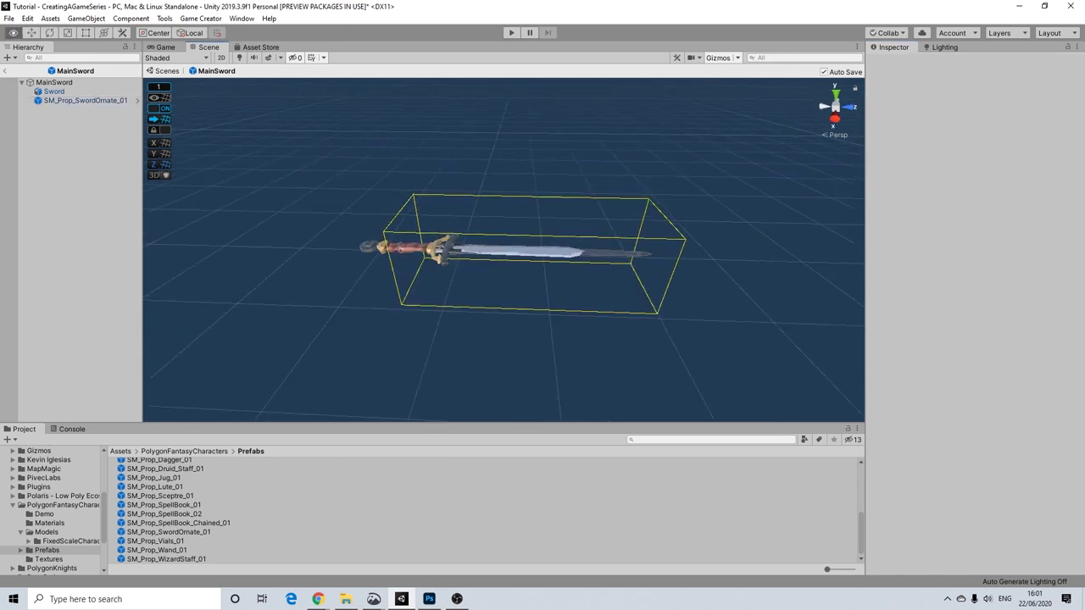
mouse_move(504, 251)
alt+mouse_down()
mouse_move(589, 255)
mouse_move(550, 241)
mouse_move(494, 244)
alt+mouse_up()
scroll(520, 253, up, 10)
scroll(521, 252, down, 8)
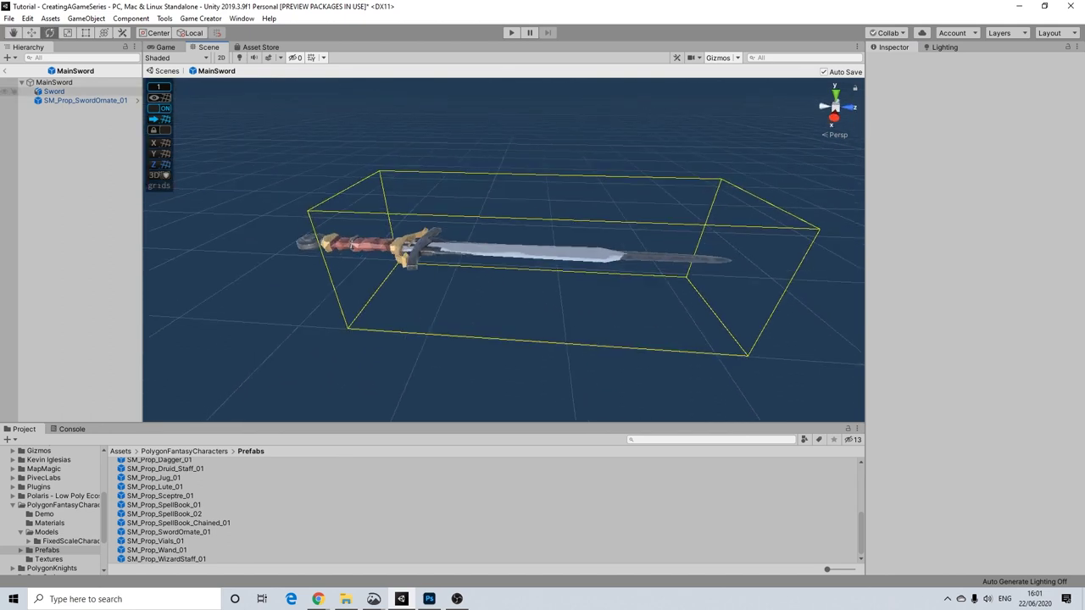
click(351, 244)
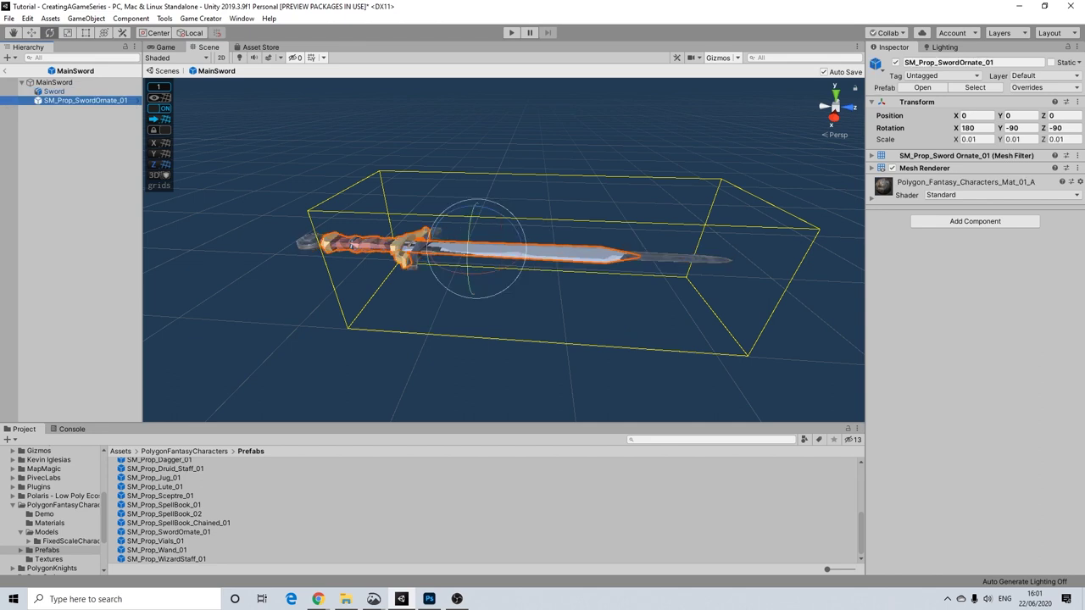
click(351, 245)
key(Delete)
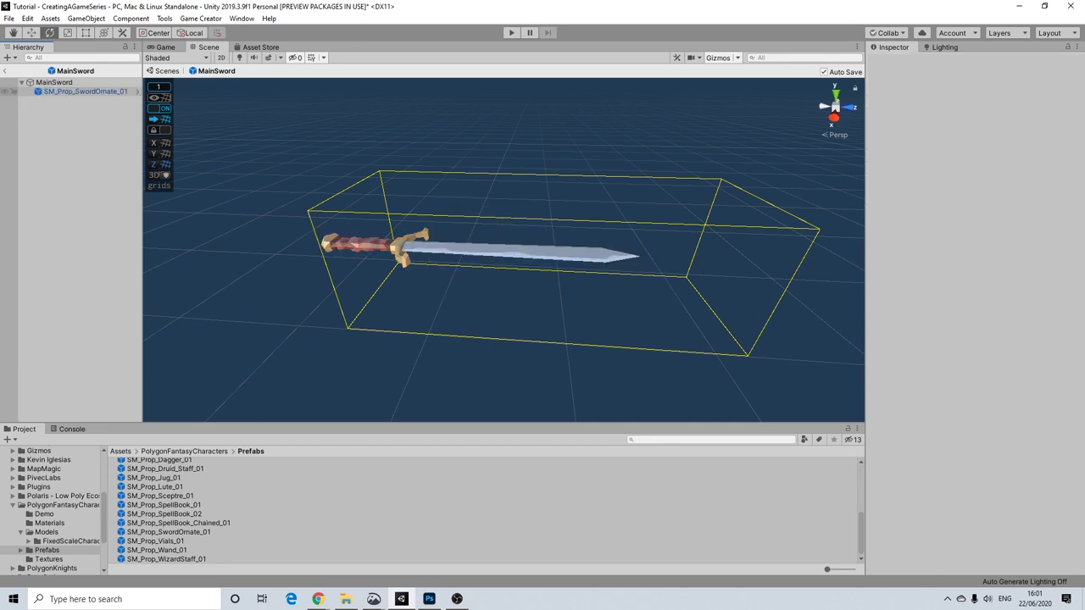
Step: On MainSword's Blade Component, set the Box Center Z to 0.7 and the Box Size Z to 0.9
alt+drag(279, 307, 278, 284)
click(84, 92)
click(54, 83)
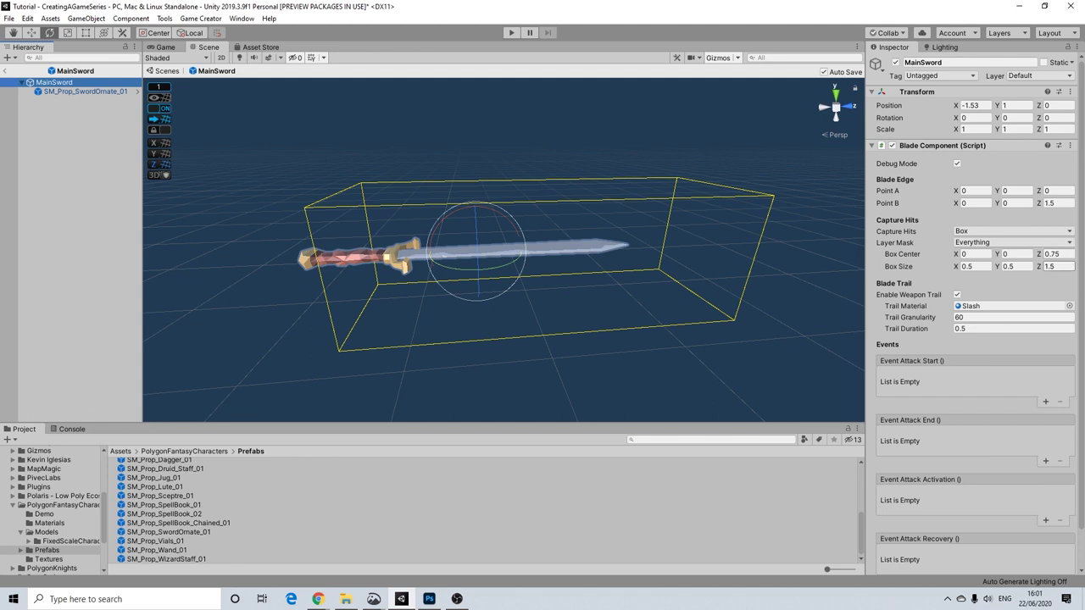
click(1058, 254)
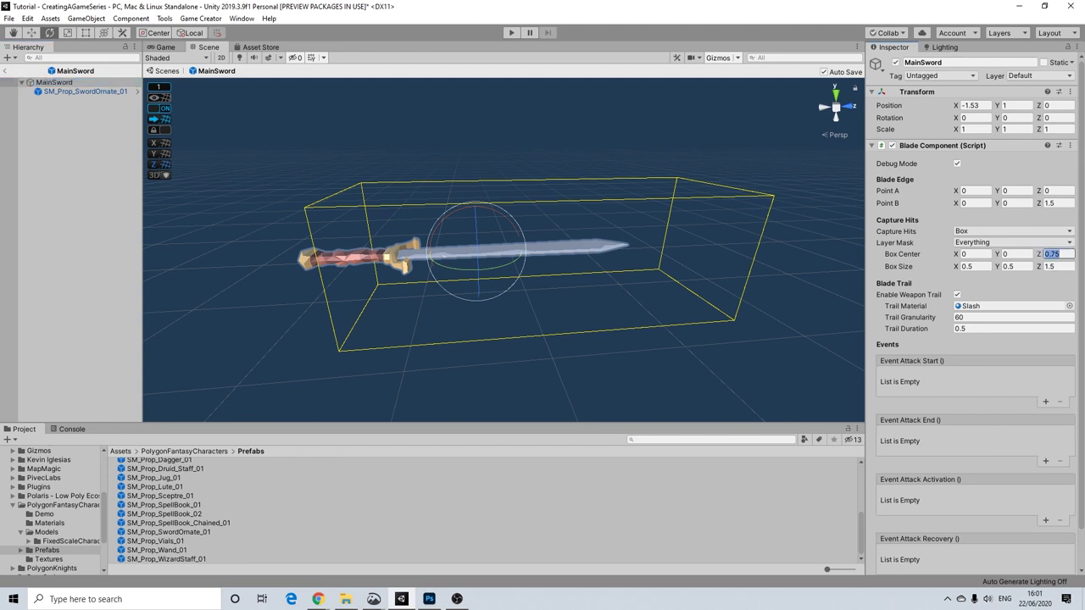
text(0.7)
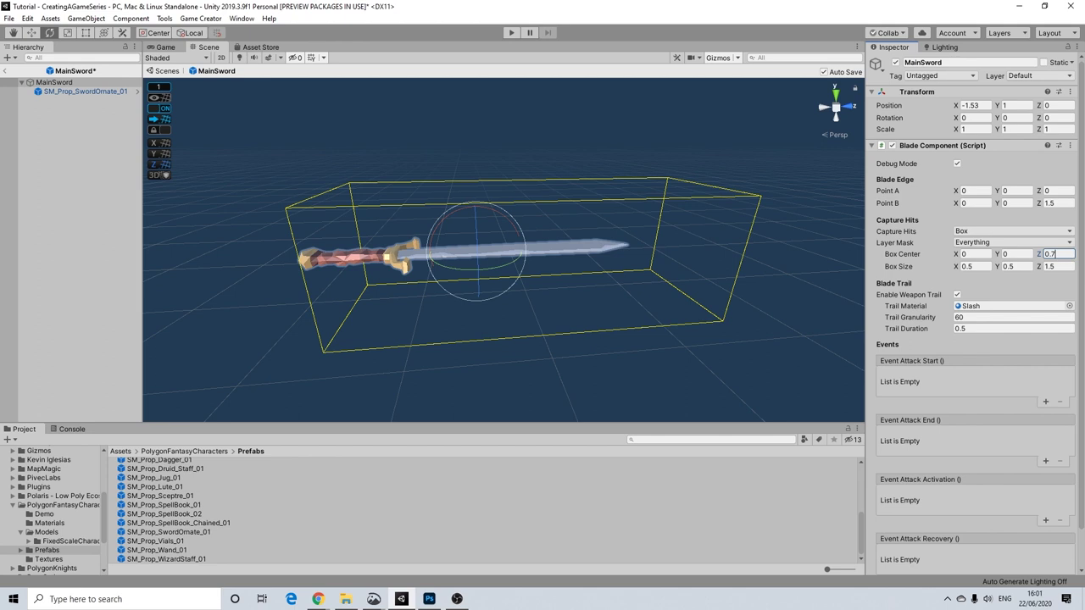
click(1058, 266)
text(0.9)
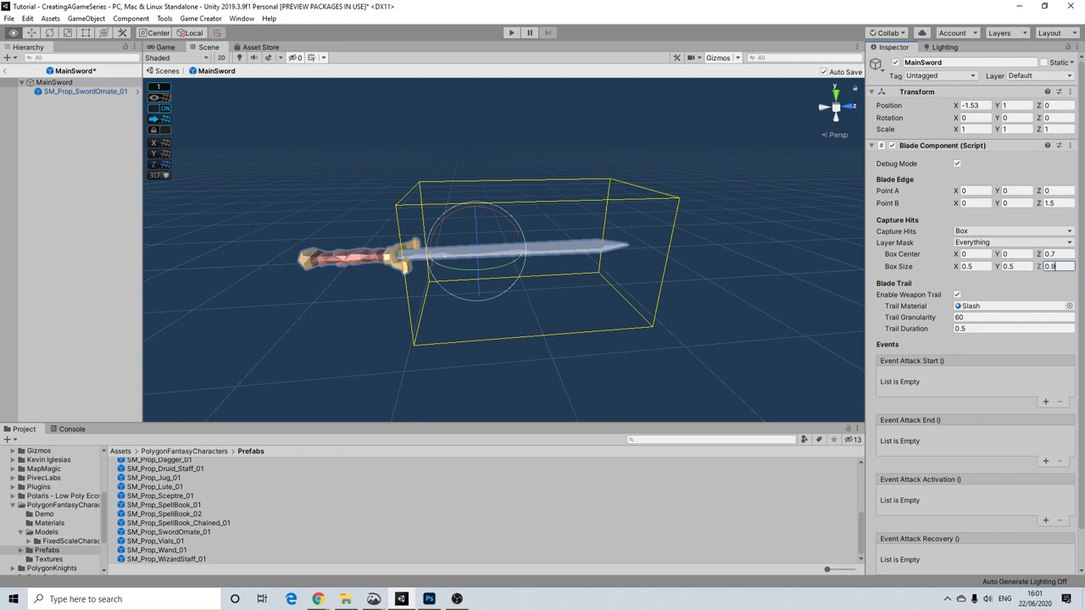
alt+drag(382, 288, 361, 313)
click(373, 310)
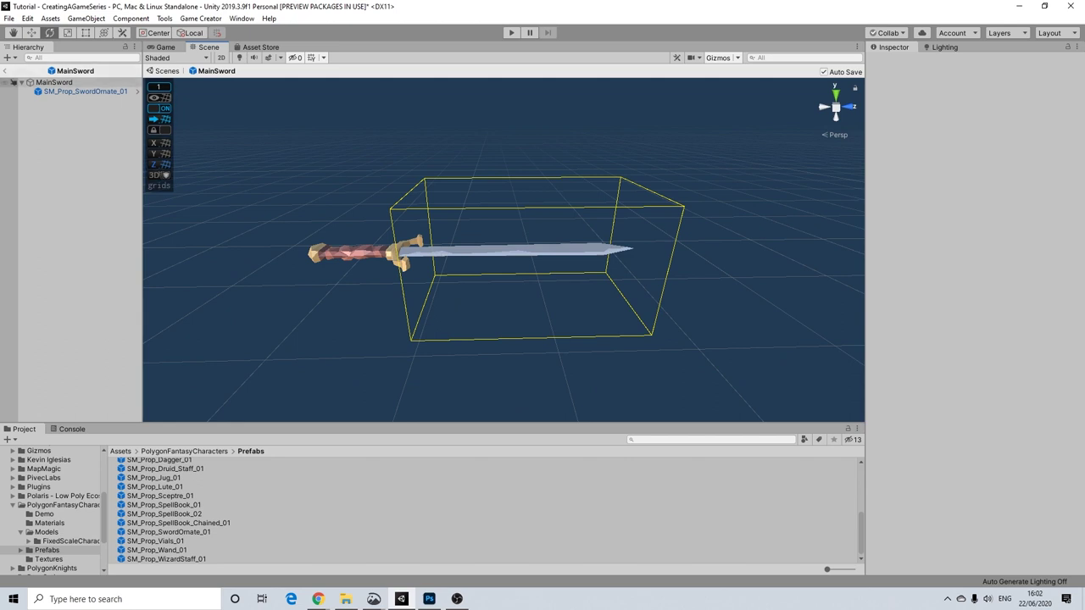
Step: Return to the scene and assign MainSword as the Melee Weapon of the Else draw action in Equip's Conditions
click(5, 71)
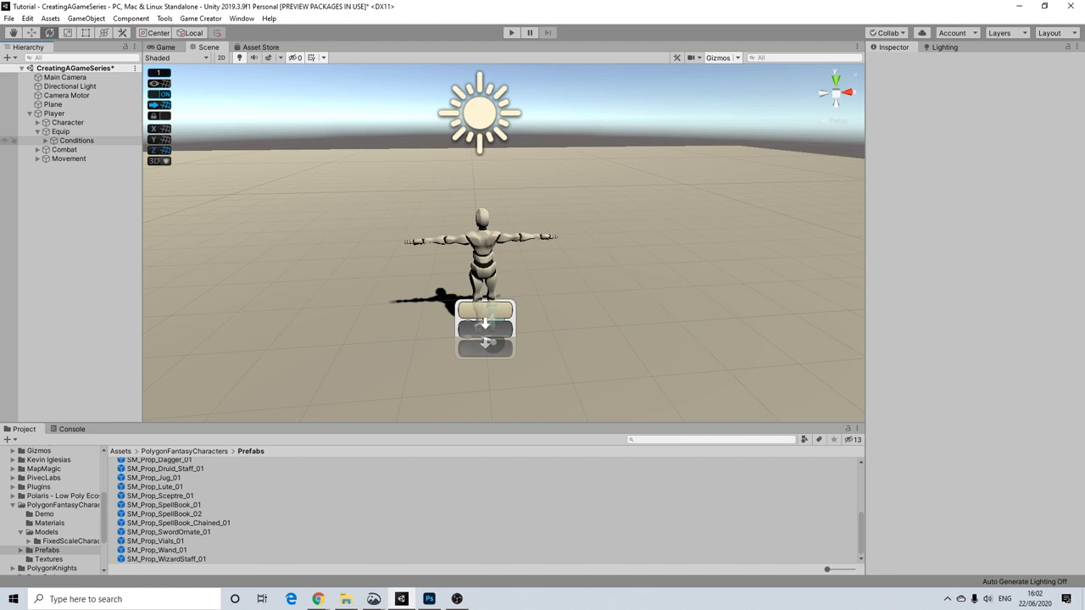
click(76, 140)
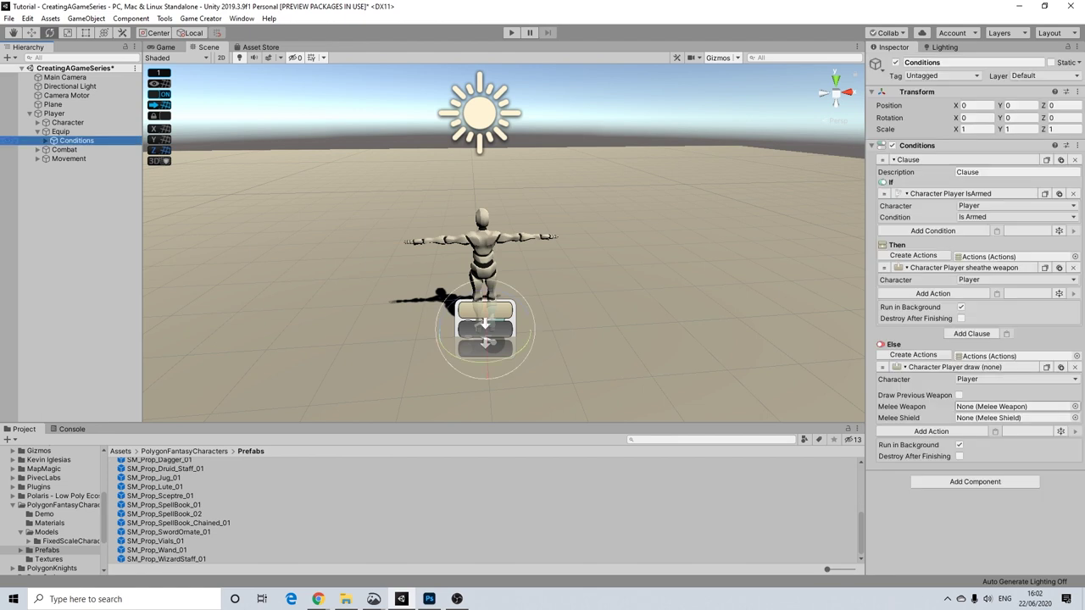
click(1075, 406)
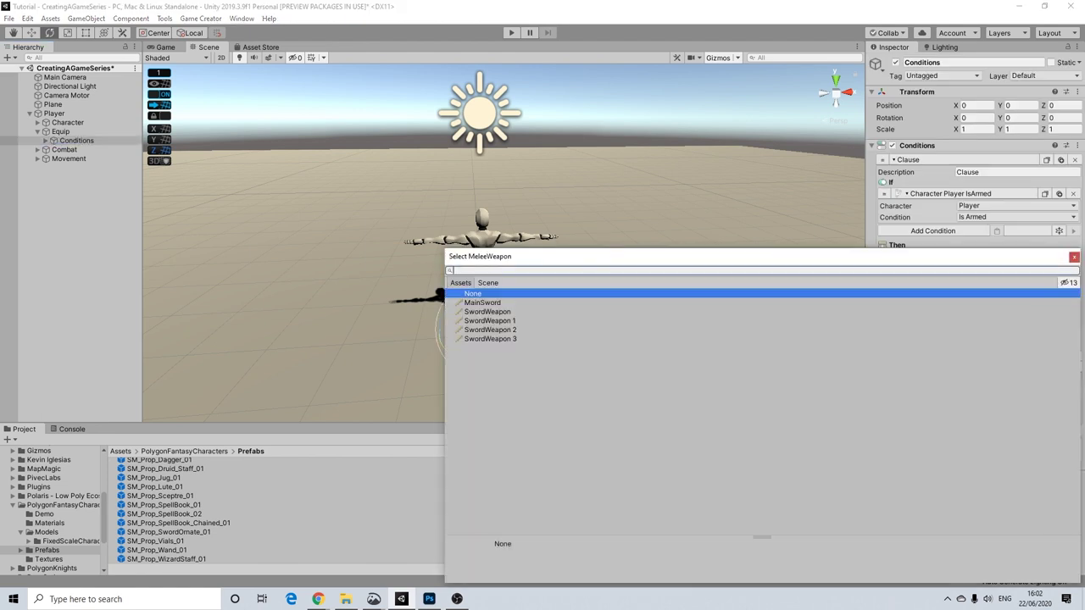
click(482, 303)
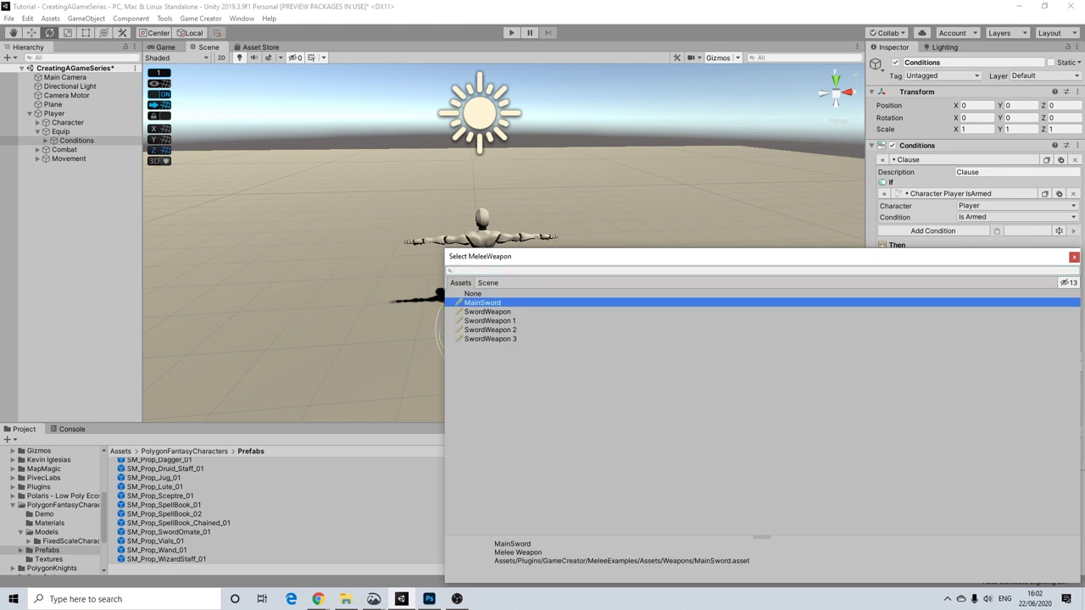
click(1074, 257)
alt+drag(720, 250, 339, 229)
scroll(504, 242, up, 3)
alt+drag(504, 242, 653, 261)
scroll(504, 242, down, 3)
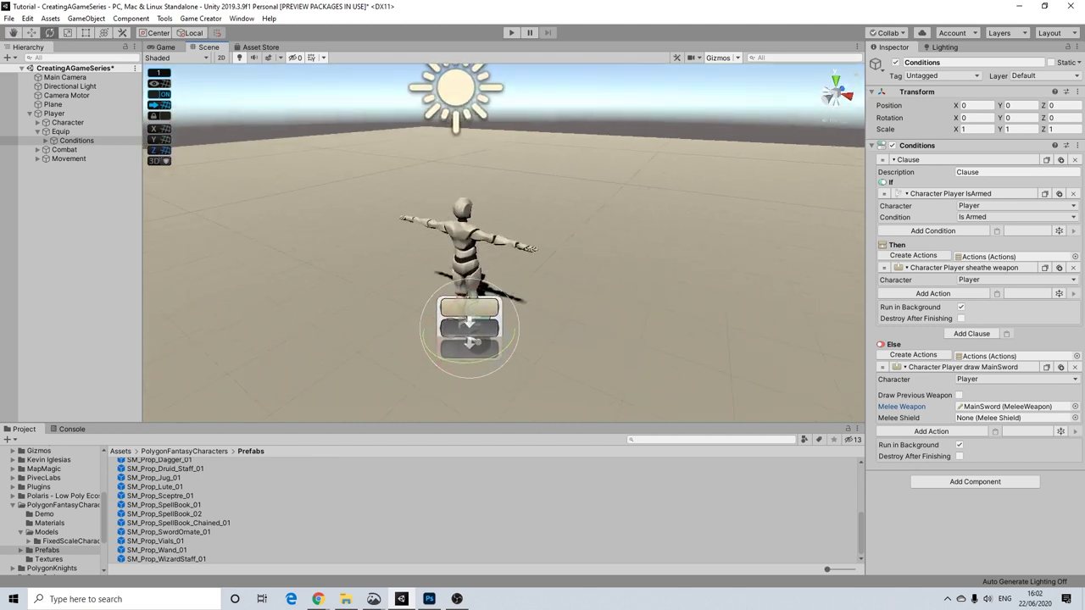
alt+drag(503, 242, 539, 242)
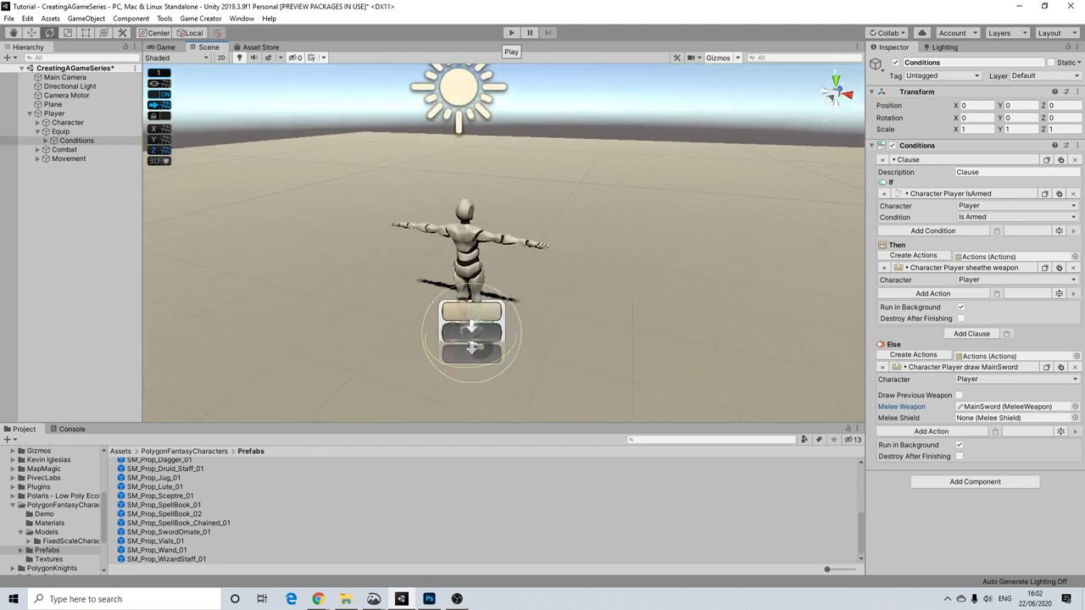
Step: Play the scene and test walking with the Player, drawing MainSword and attacking with it
click(511, 32)
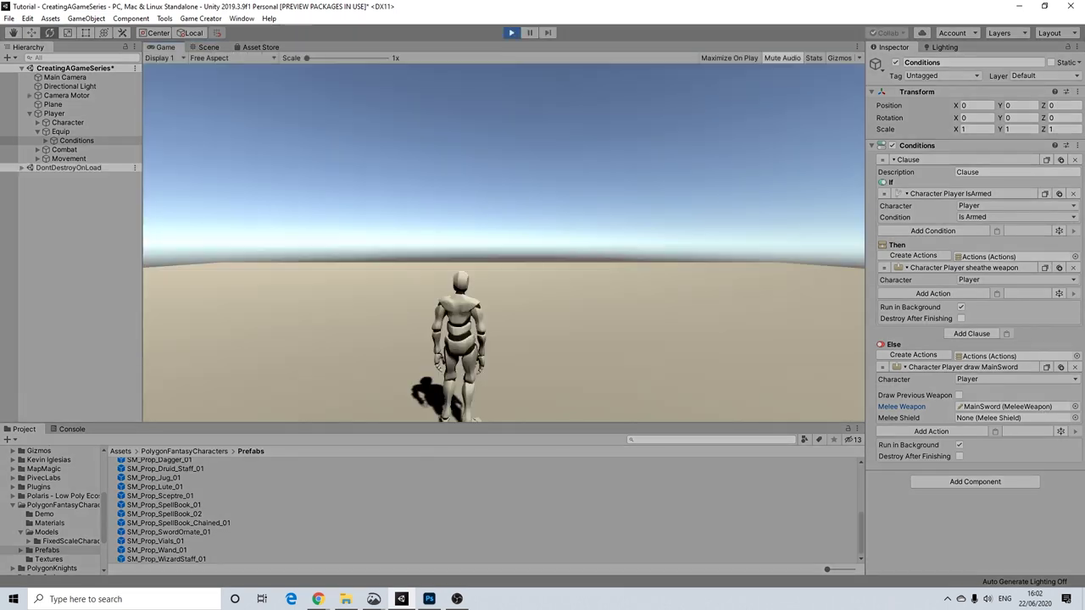
key(w)
key(d)
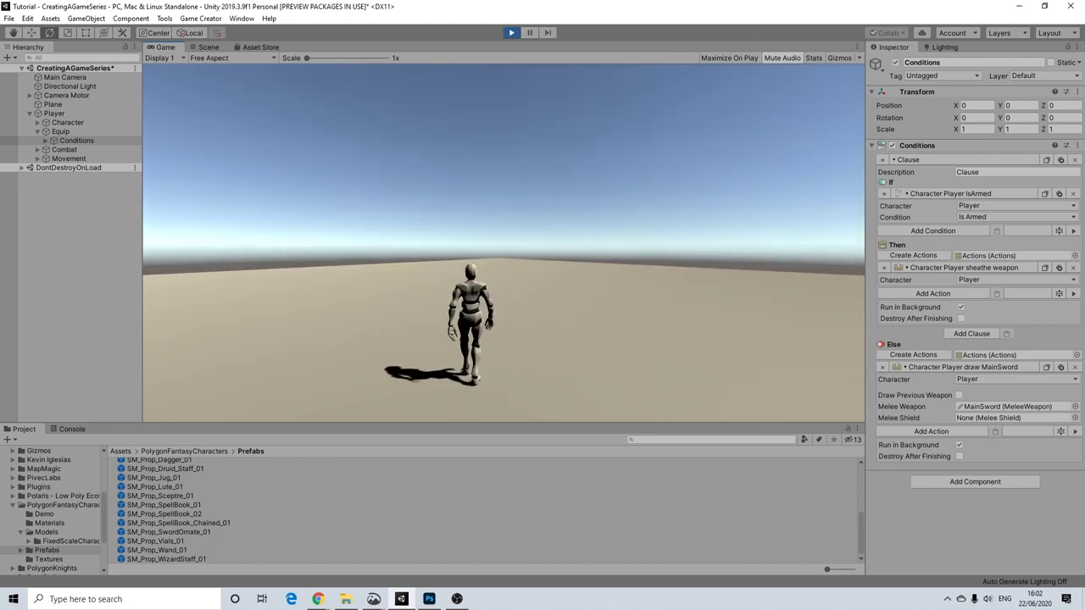
key(e)
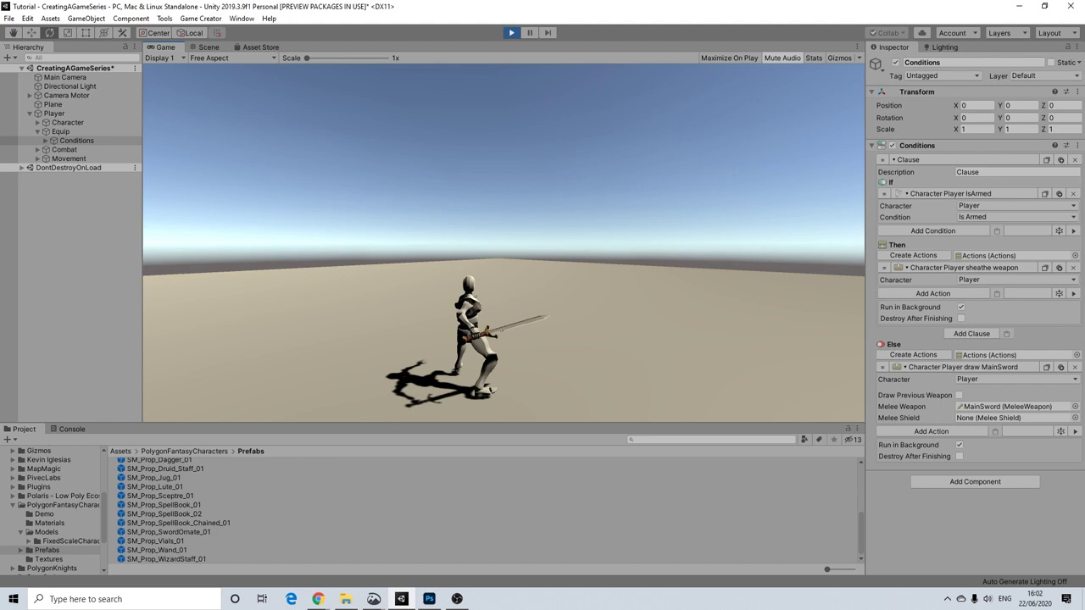
key(e)
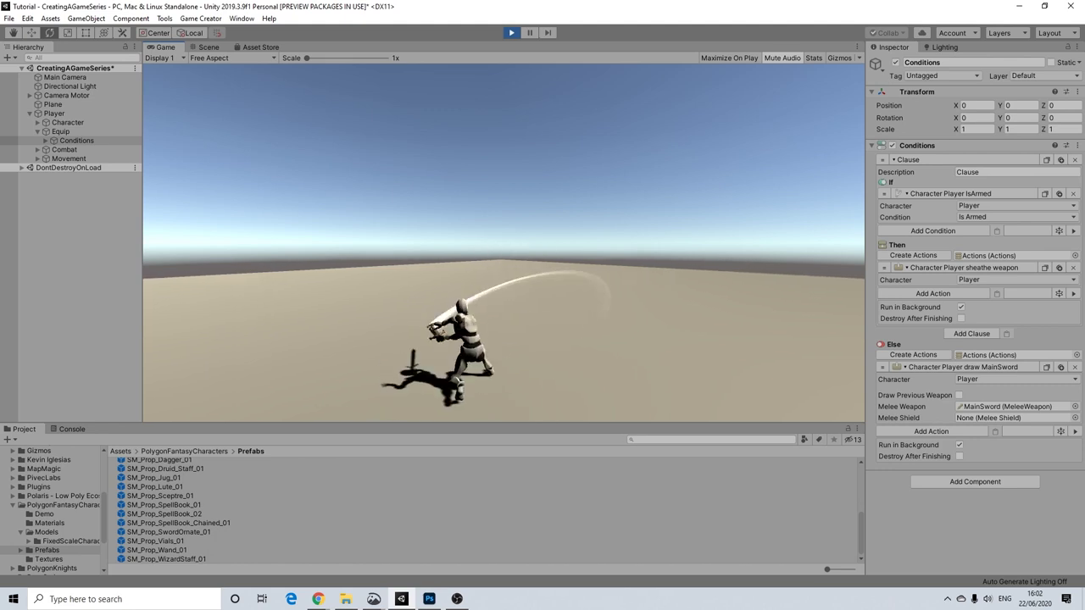
key(f)
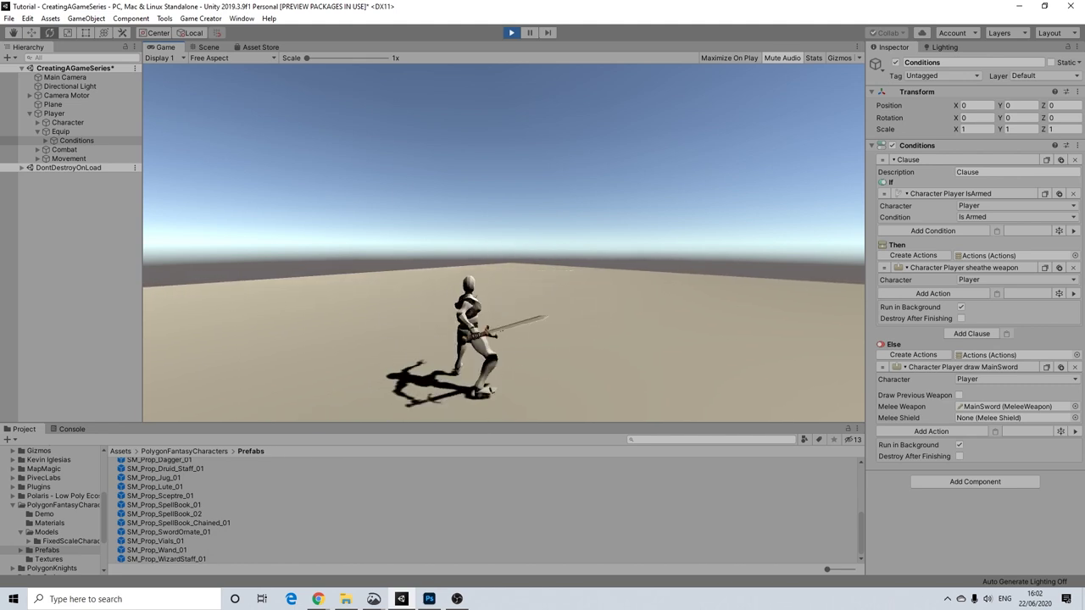
Step: Run the Player around with the sword sheathed, draw it again, and stop play mode
key(w)
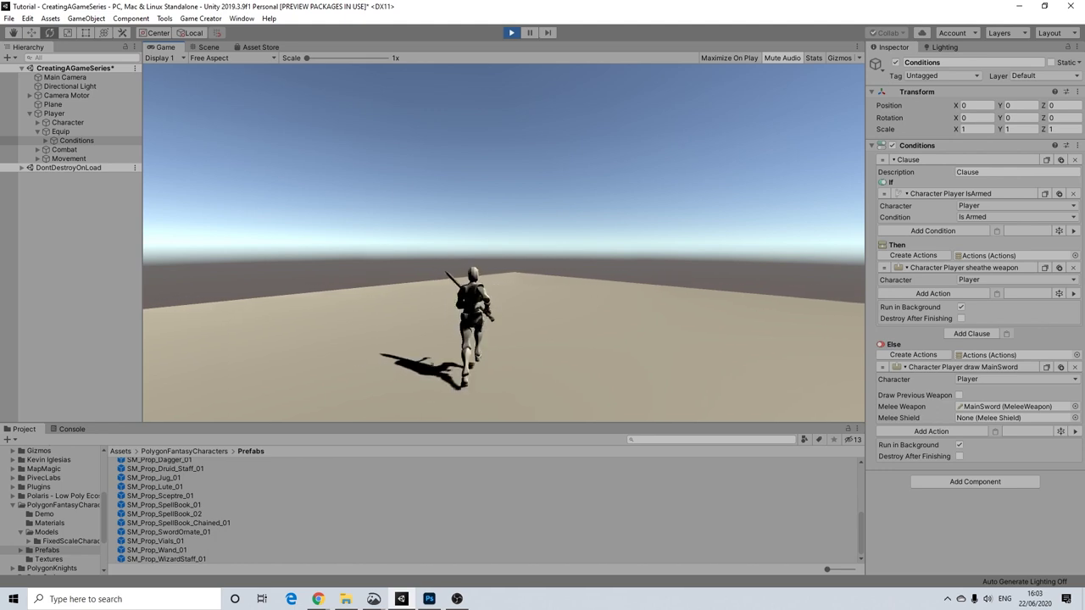
key(d)
key(w)
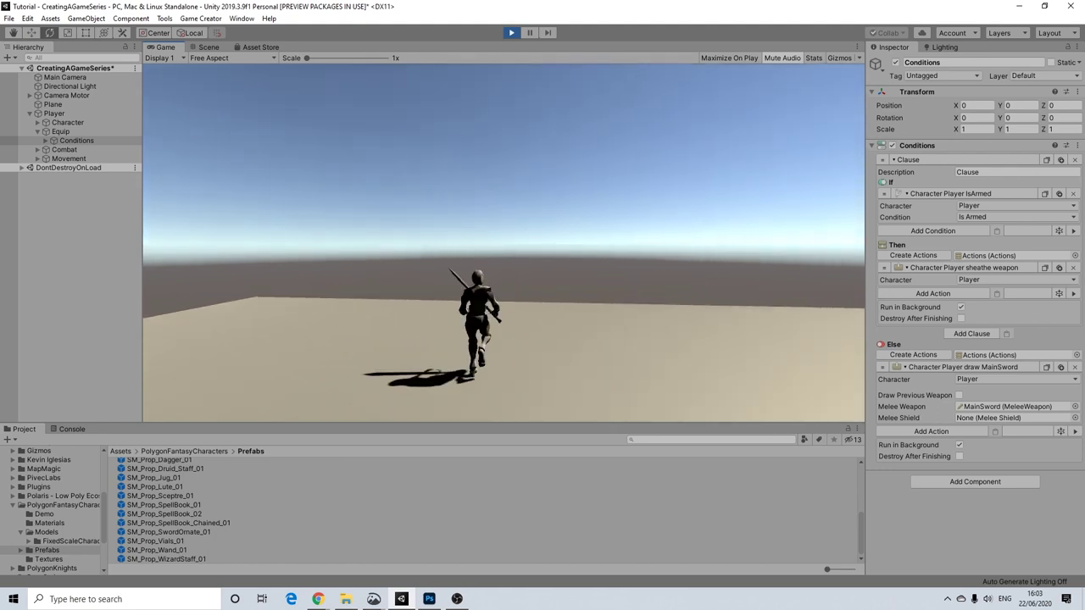
key(d)
key(w)
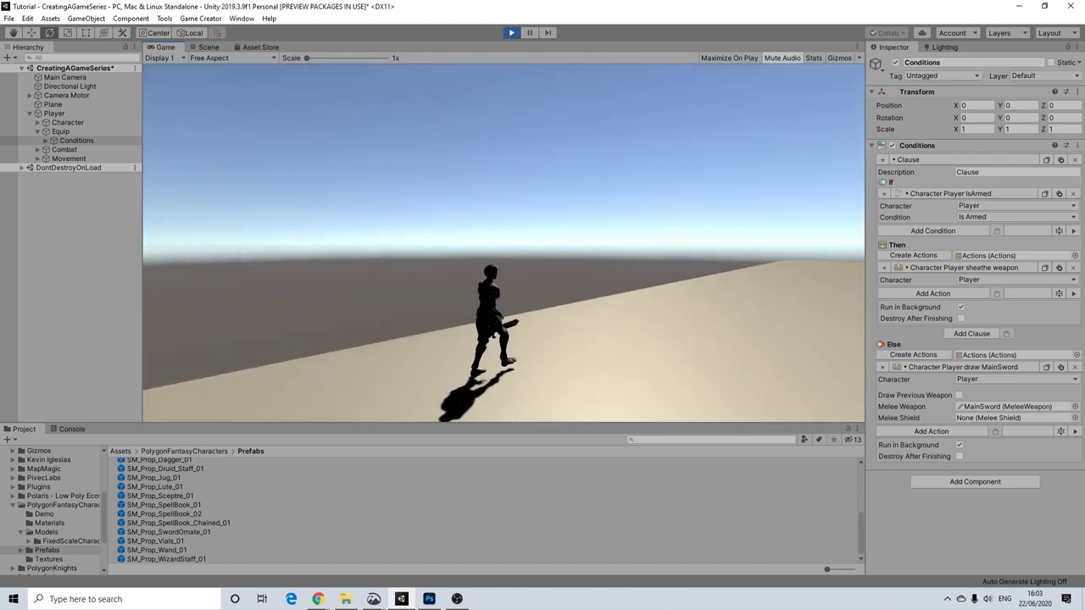
key(w)
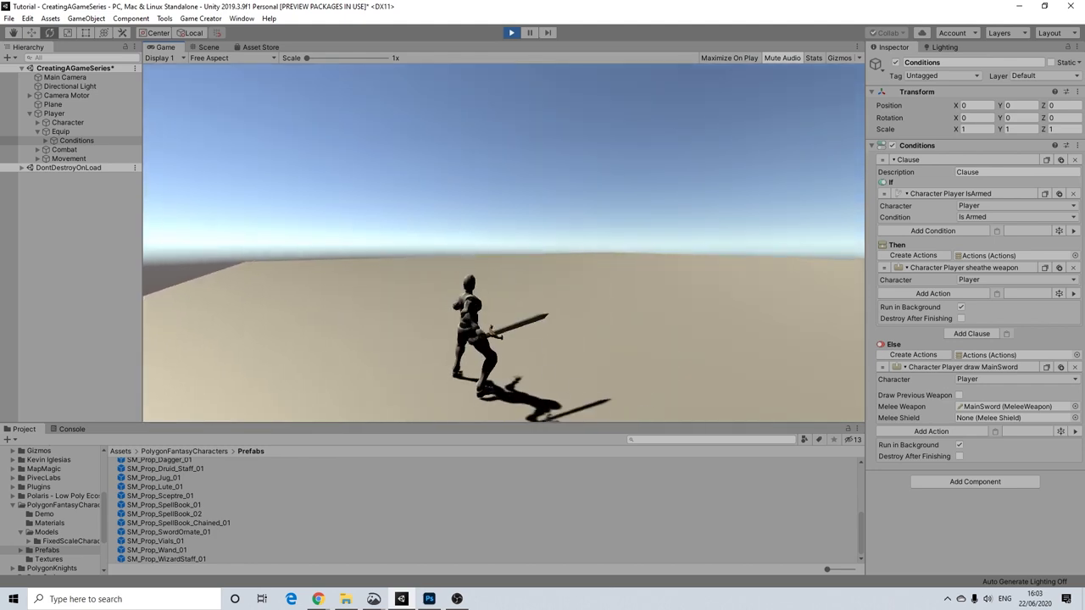
key(ctrl+p)
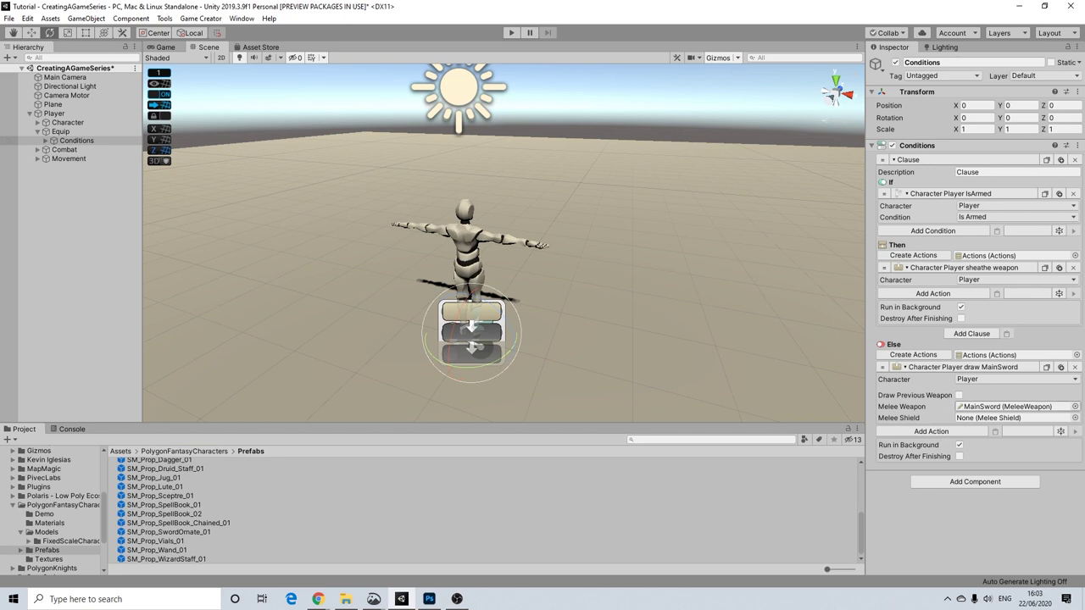
Step: Enable the MyAttack2 and MyAttack3 combos in the MainSword melee weapon asset
click(1008, 407)
click(145, 462)
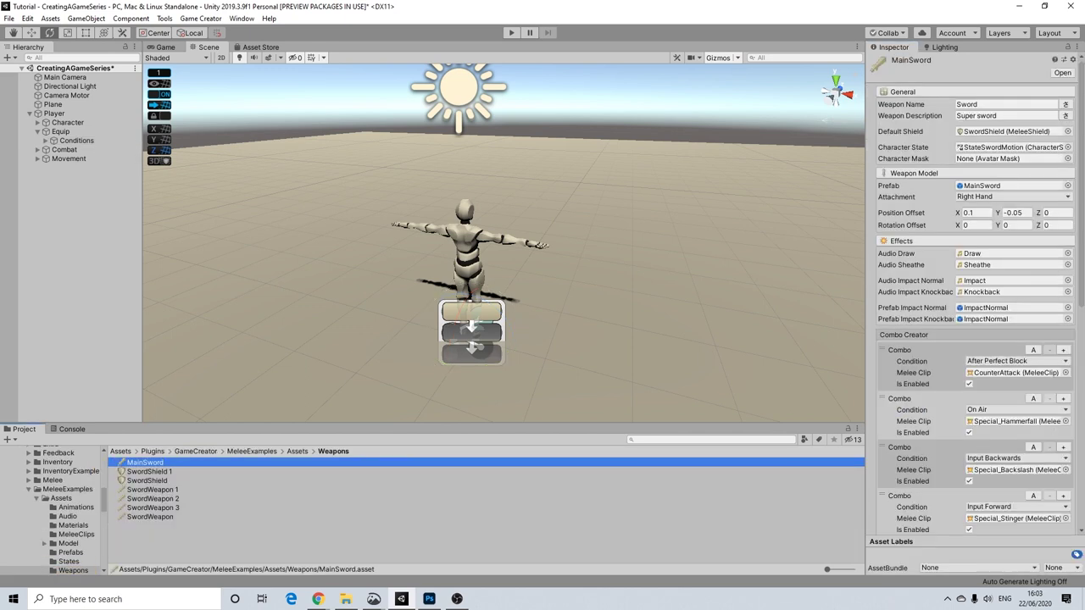
scroll(975, 296, down, 10)
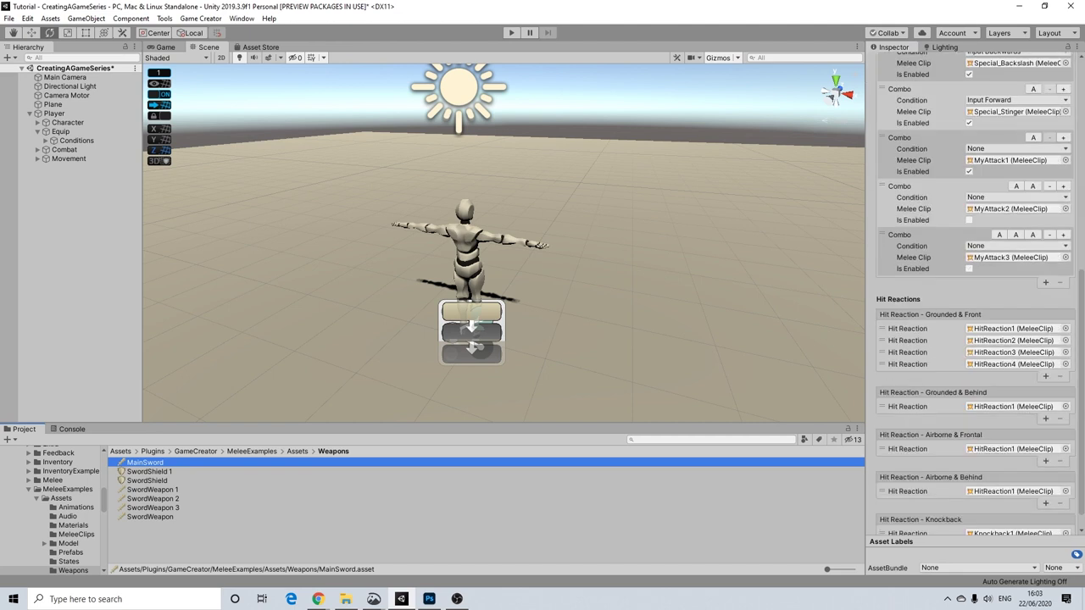
click(969, 220)
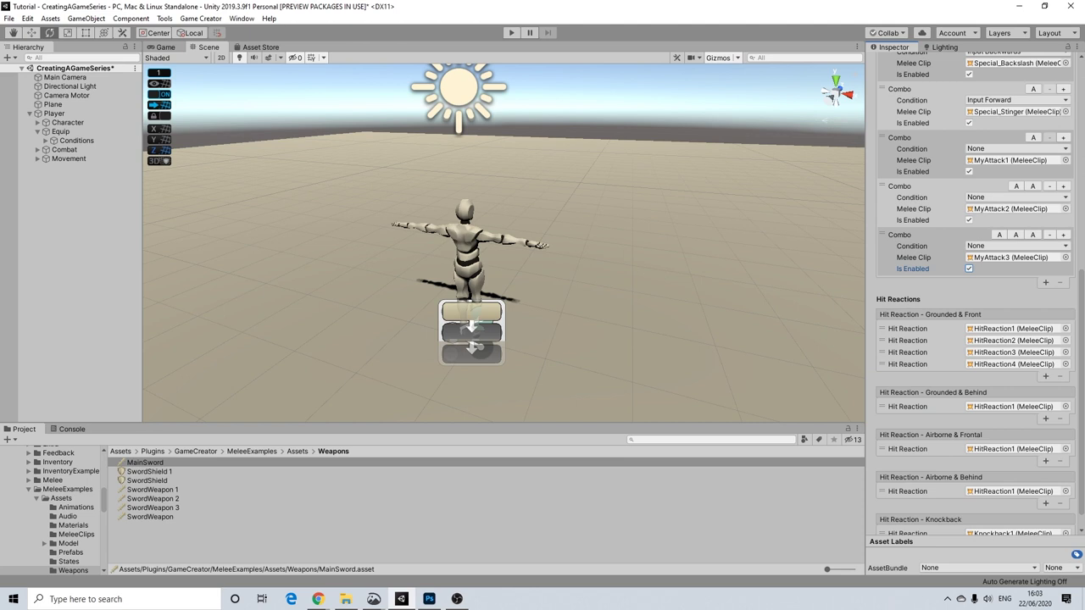
scroll(975, 297, up, 6)
scroll(975, 297, up, 3)
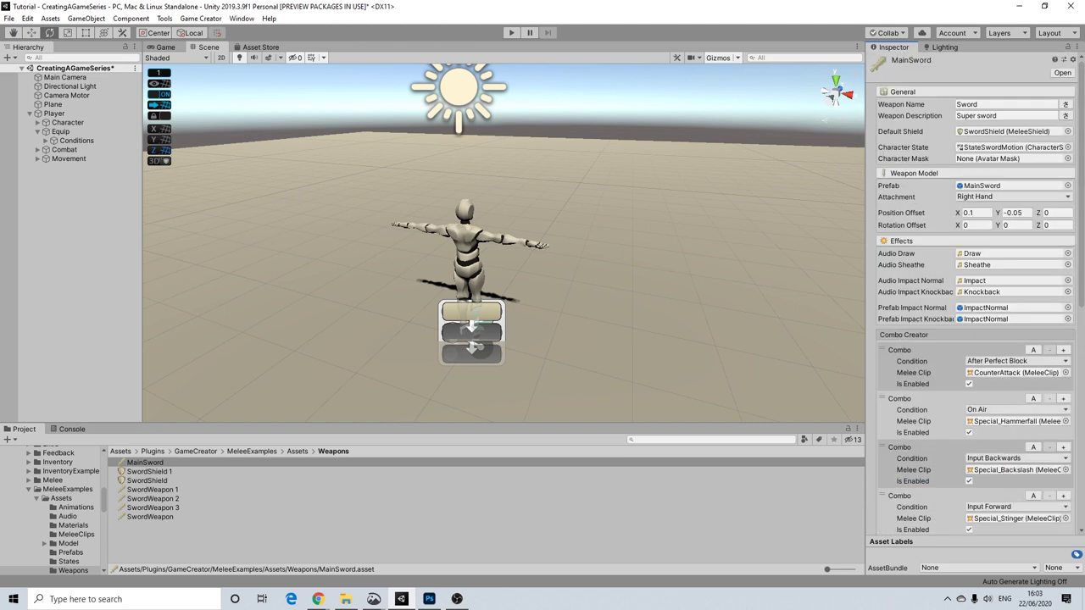
scroll(975, 297, down, 9)
scroll(975, 297, up, 9)
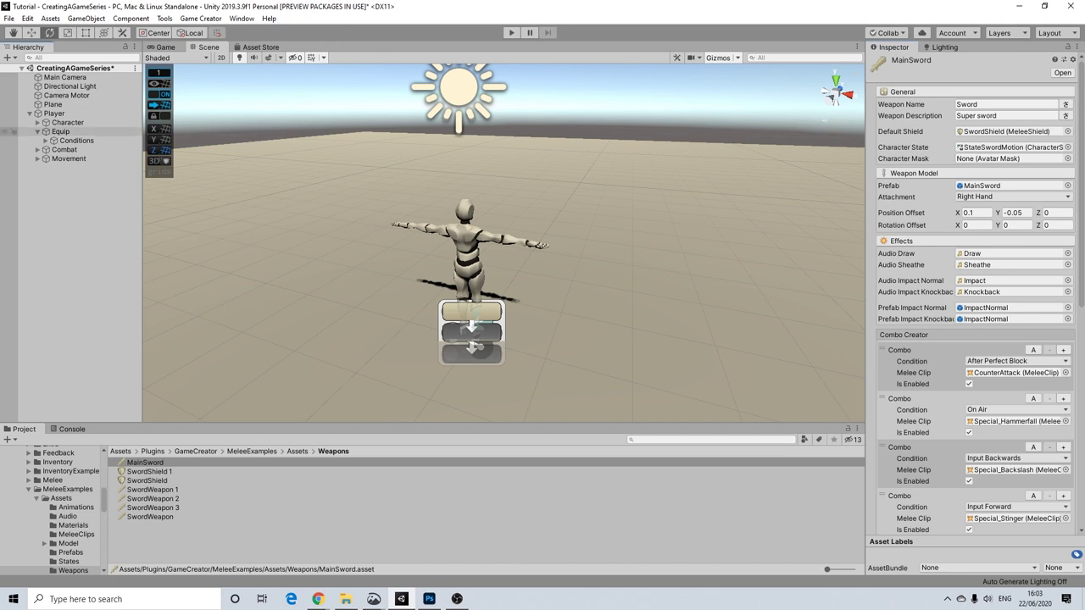
Step: Select the Player object and expand its Player Character and Character Animator components
click(37, 131)
click(67, 123)
click(55, 113)
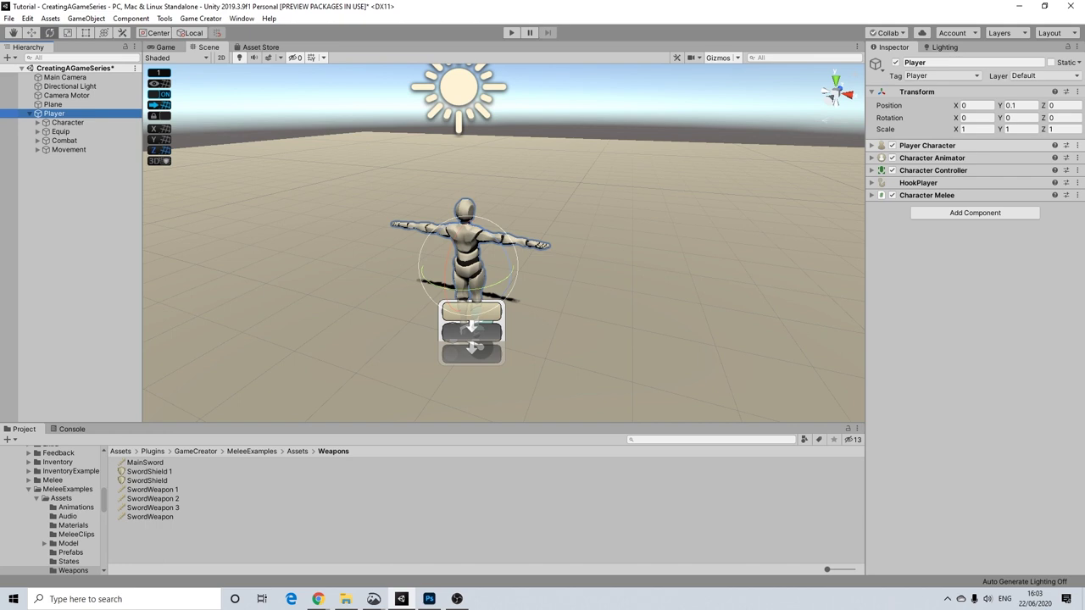
click(928, 146)
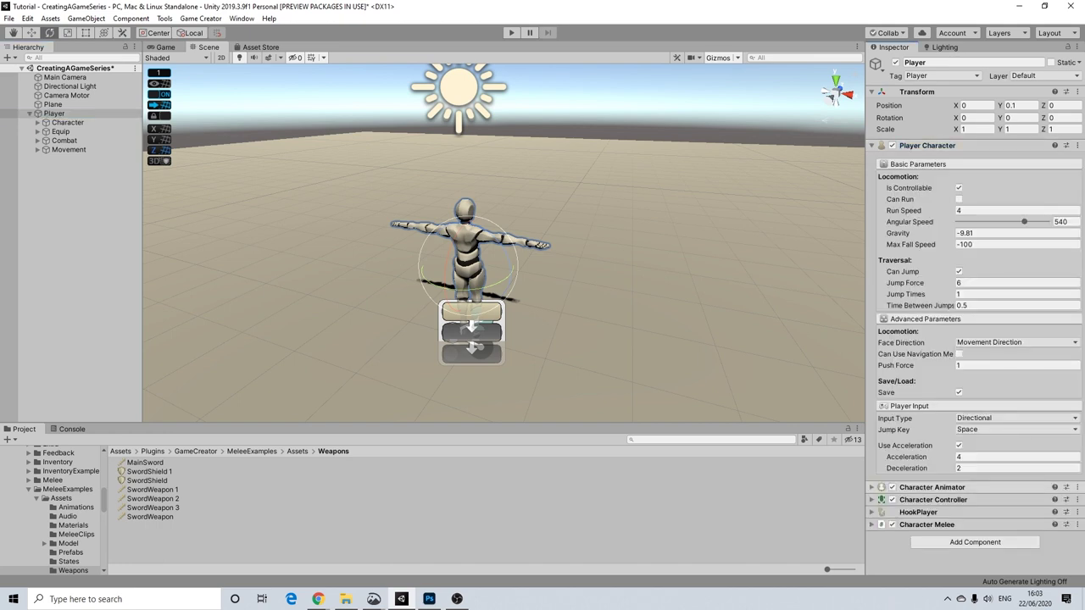
click(933, 487)
scroll(932, 488, down, 6)
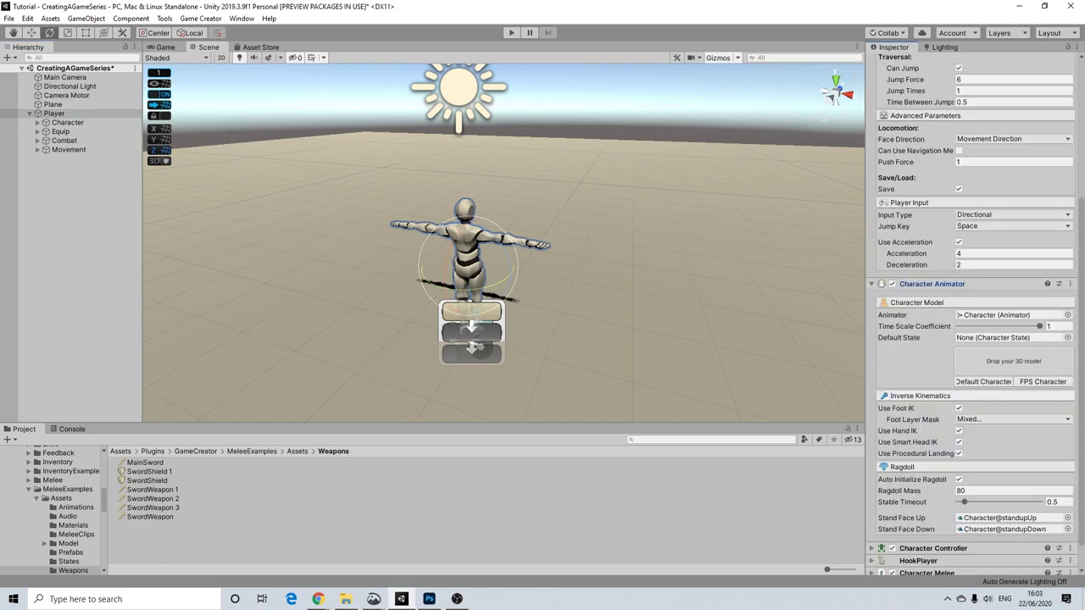
Step: Find the Character_Male_Rouge_01 prefab in the Prefabs folder of PolygonFantasyCharacters
click(29, 489)
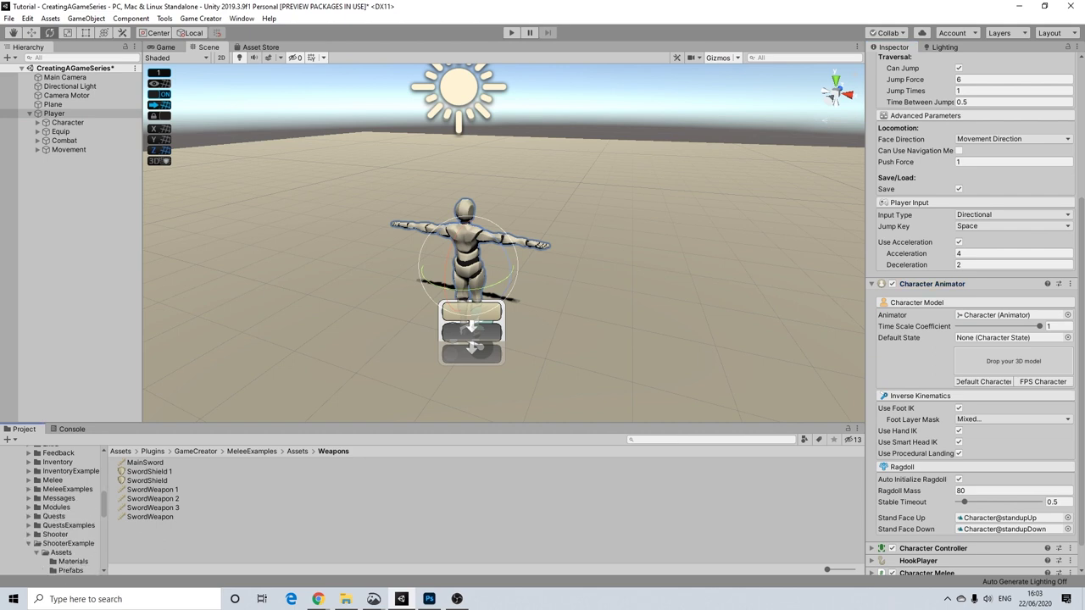
scroll(59, 512, up, 3)
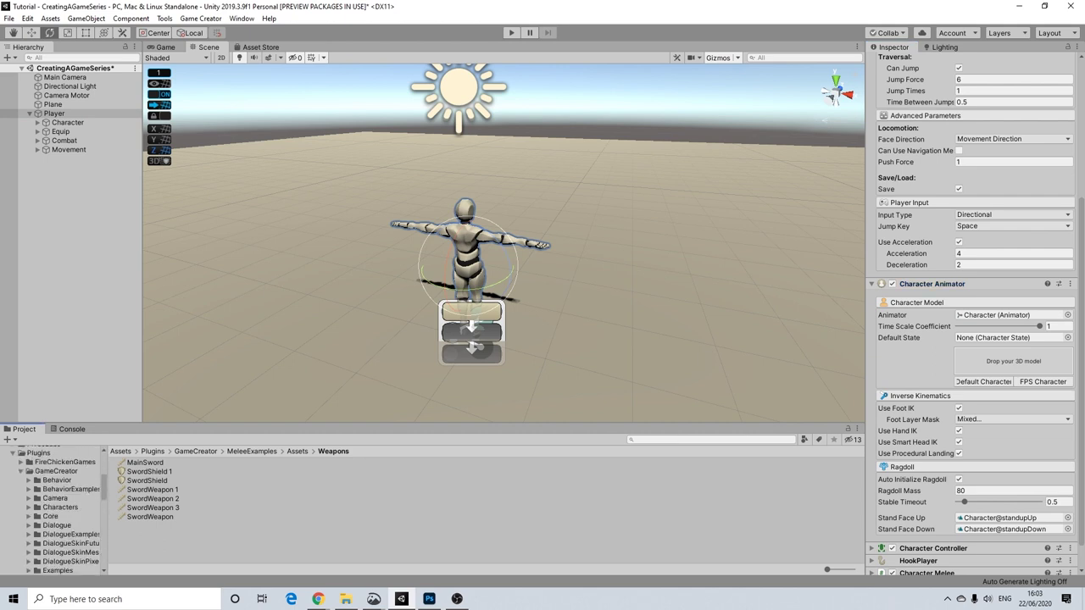
scroll(60, 511, down, 3)
scroll(60, 508, down, 5)
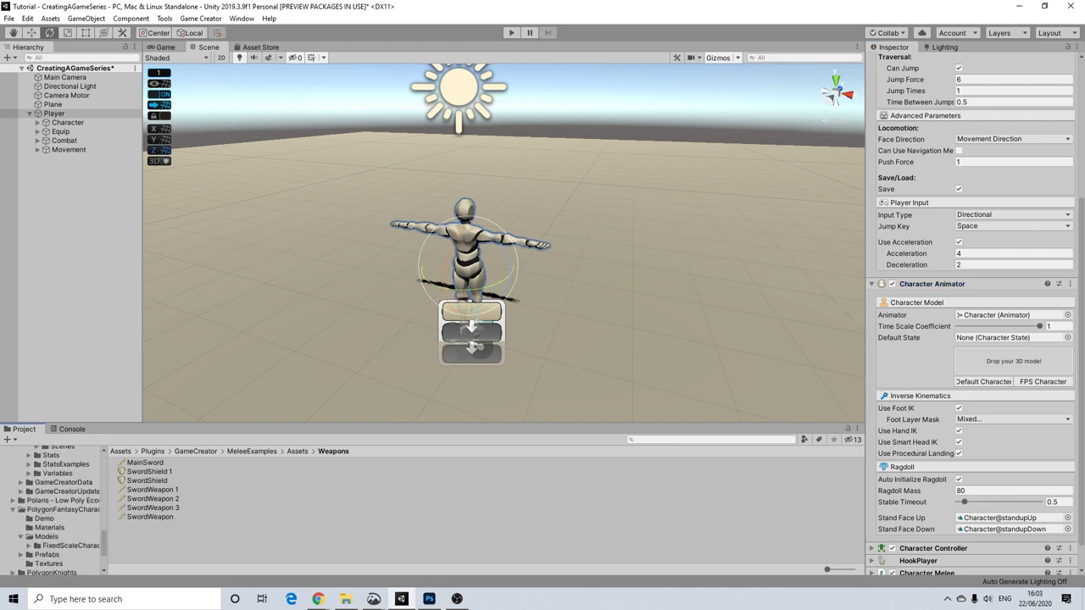
click(63, 510)
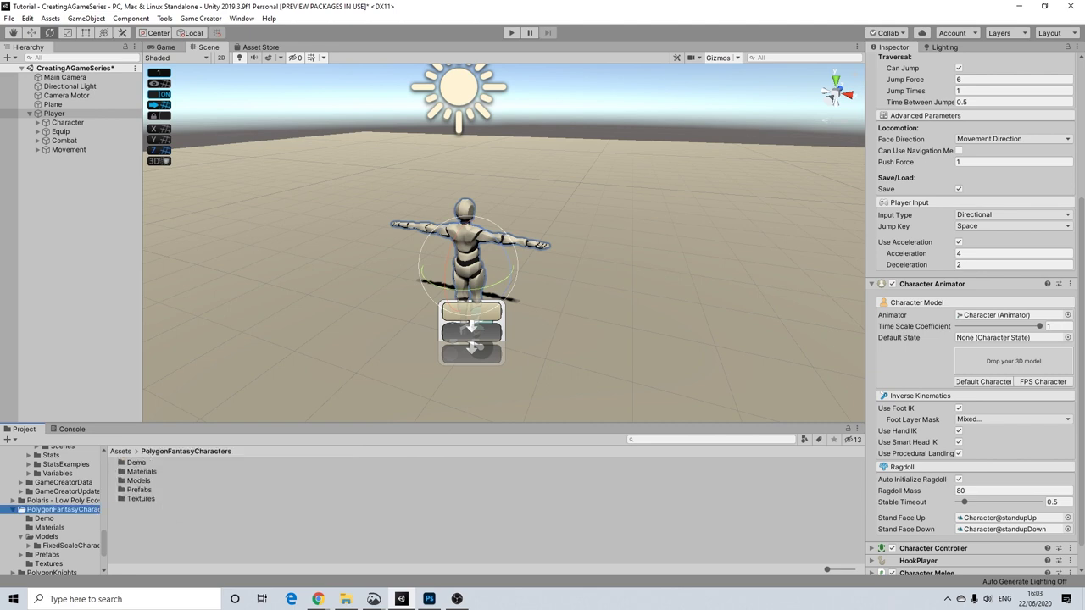
double_click(139, 490)
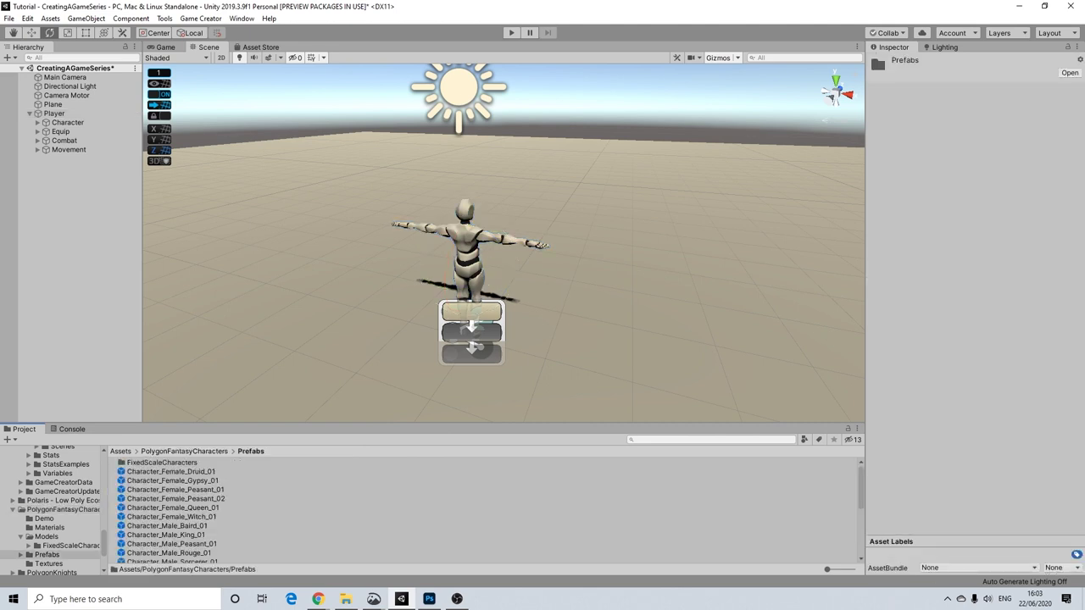
scroll(169, 509, down, 2)
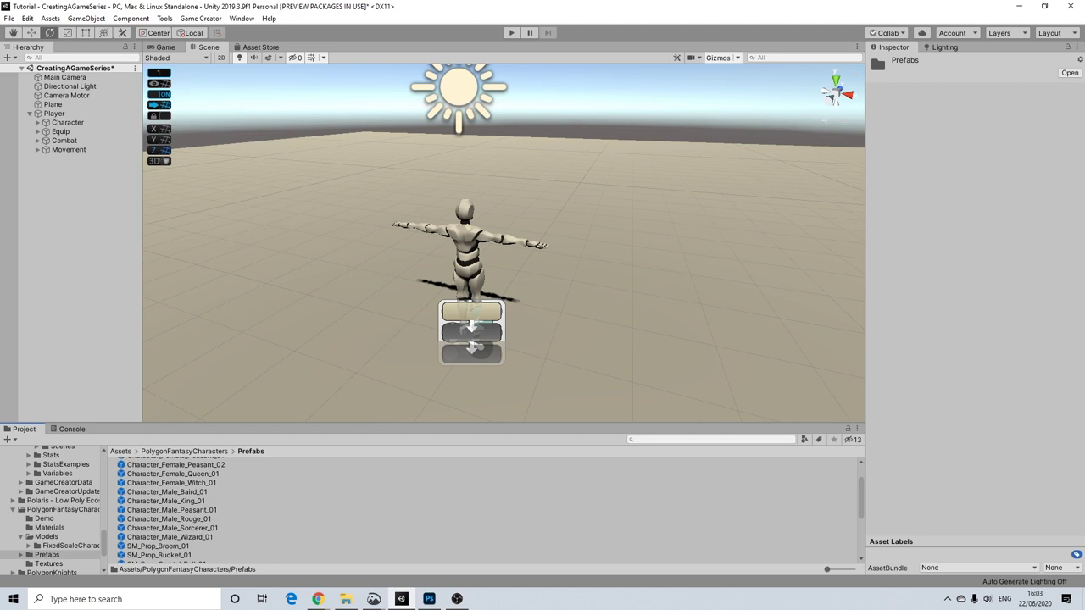
click(169, 519)
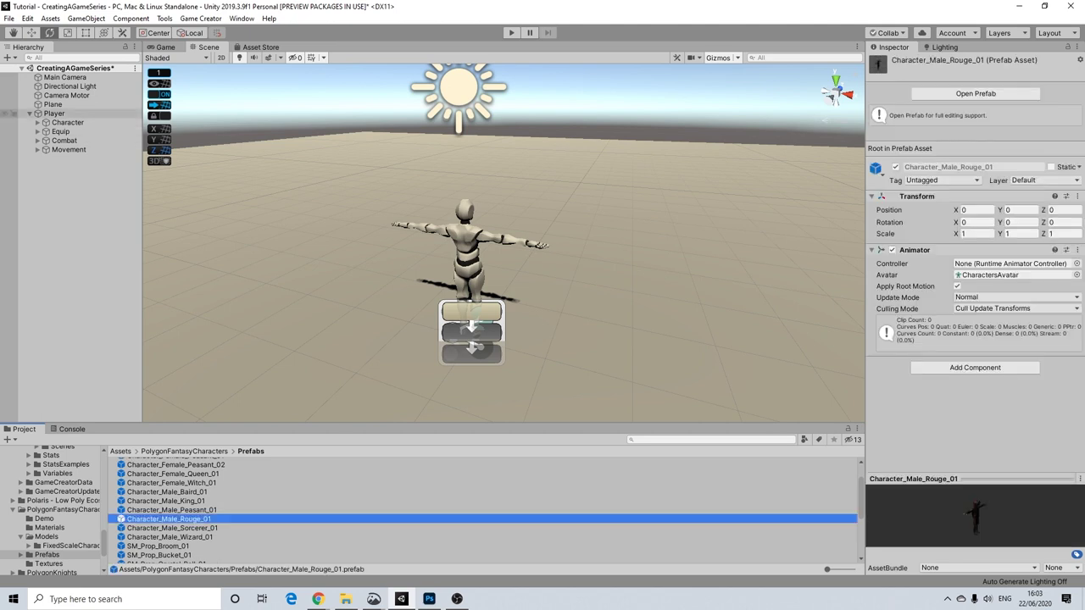
Step: Replace the Player's 3D model in its Character Animator with the Character_Male_Rouge_01 prefab
click(66, 122)
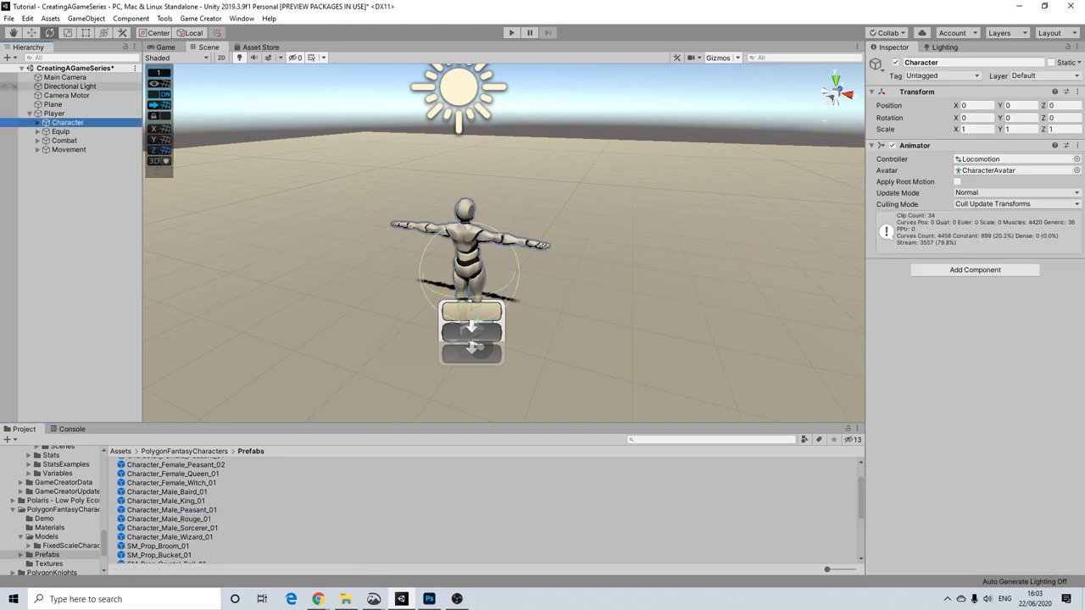
click(54, 114)
scroll(973, 339, down, 5)
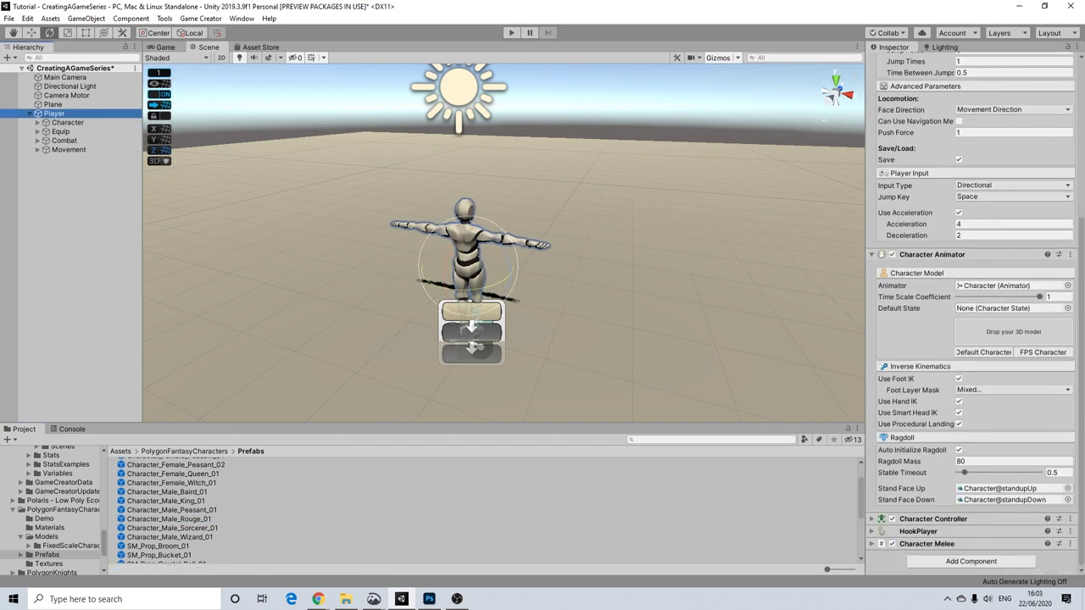
drag(168, 519, 1014, 332)
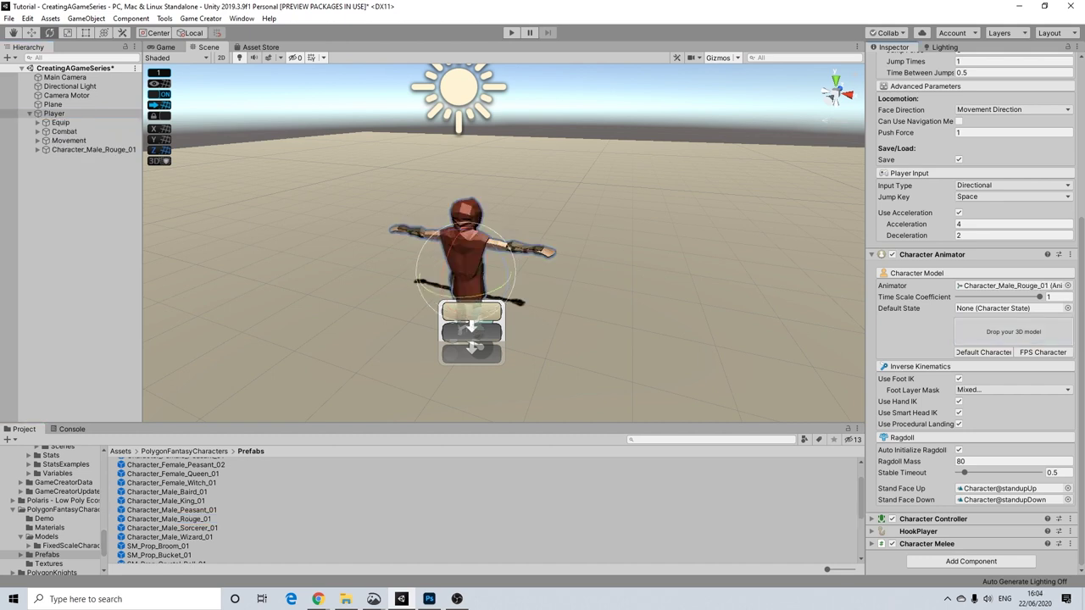
alt+drag(678, 279, 695, 254)
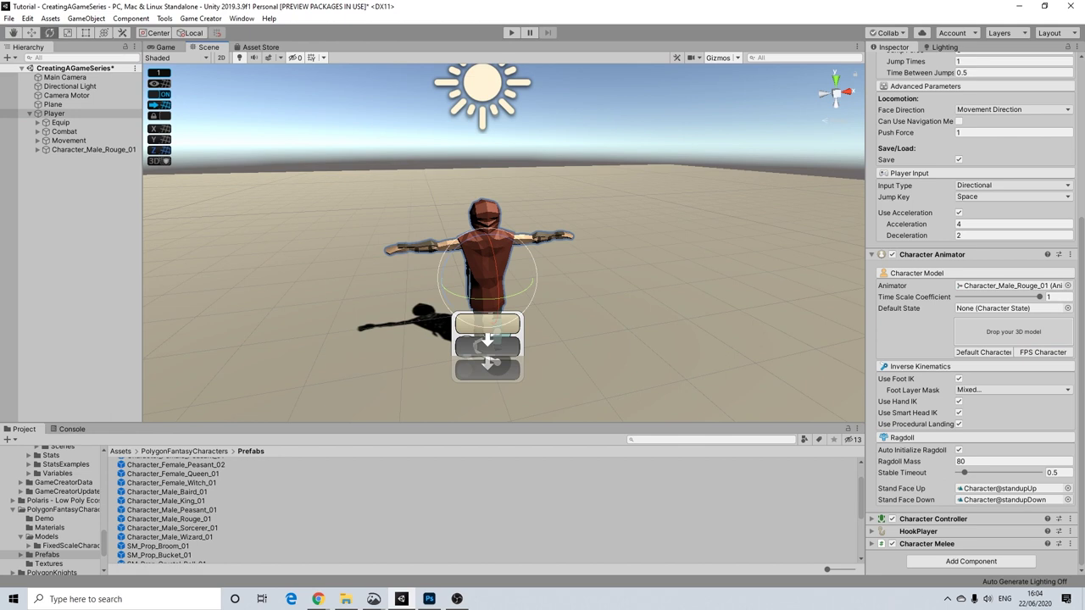
Step: Play the scene with the sword drawn, examine how the rogue character holds it in the Scene view, and stop play mode
key(ctrl+p)
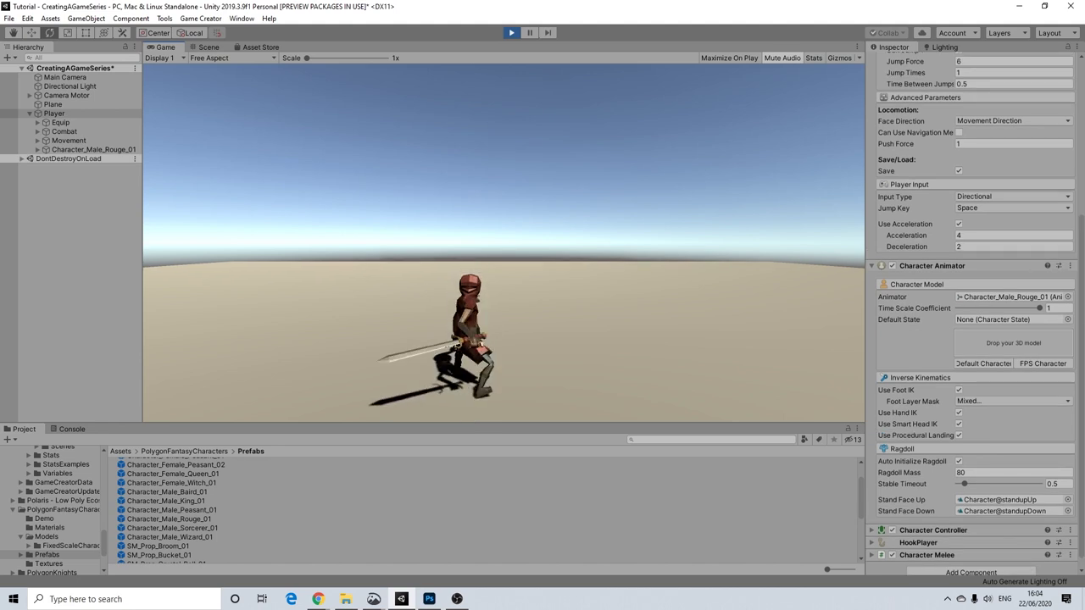
key(alt)
click(209, 48)
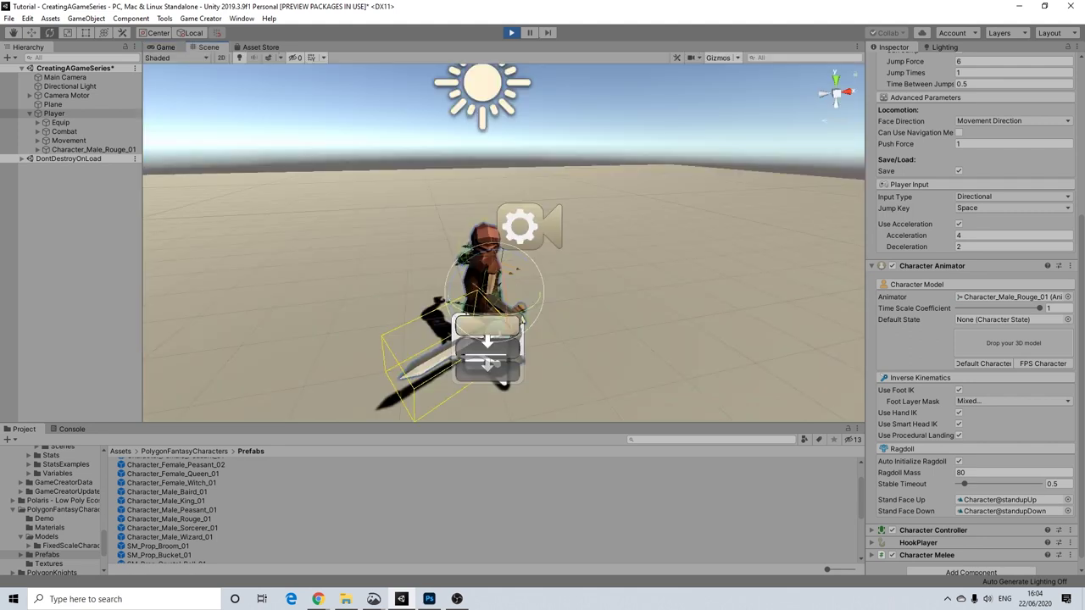
mouse_move(504, 271)
alt+mouse_down()
mouse_move(503, 238)
mouse_move(522, 221)
mouse_move(577, 268)
mouse_move(598, 270)
mouse_move(513, 265)
alt+mouse_up()
scroll(504, 243, up, 5)
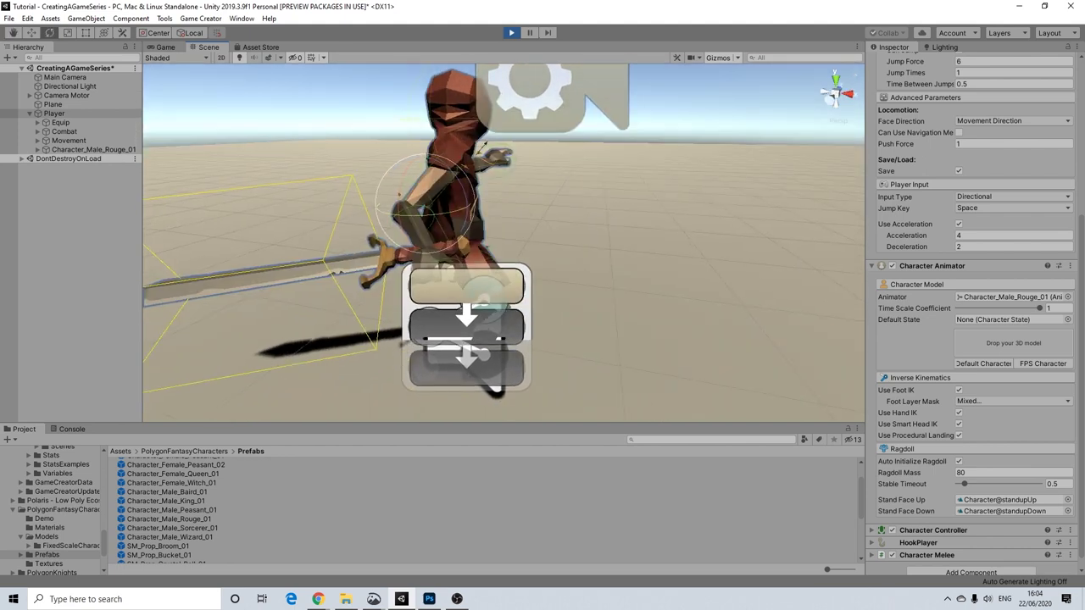
scroll(513, 265, down, 3)
alt+drag(513, 264, 339, 264)
scroll(508, 265, up, 3)
middle_drag(339, 265, 252, 268)
middle_drag(356, 268, 492, 239)
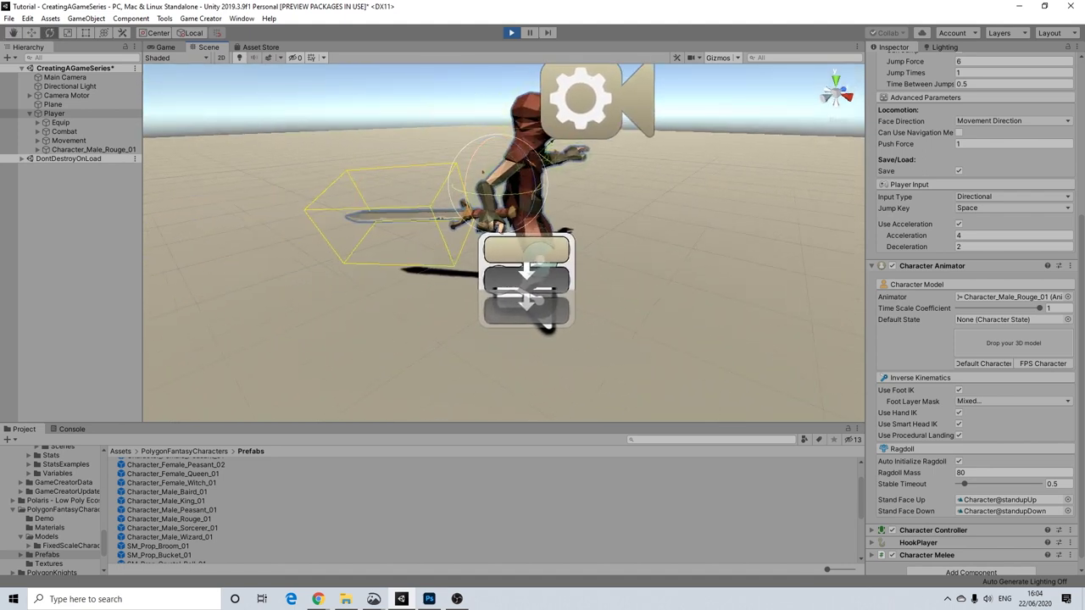
scroll(492, 239, up, 4)
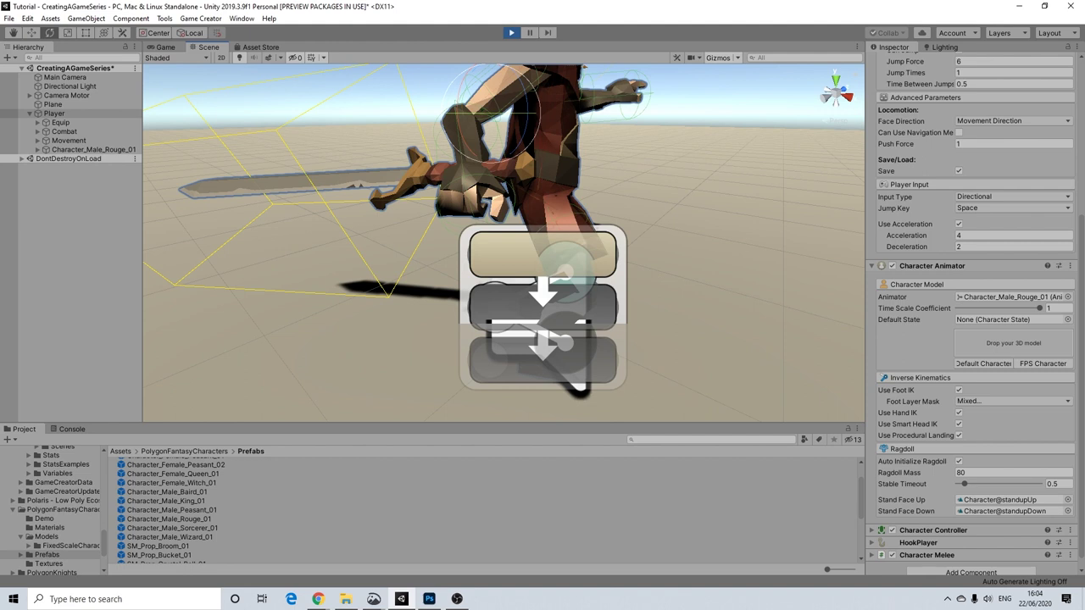
scroll(504, 242, down, 5)
middle_drag(504, 242, 462, 250)
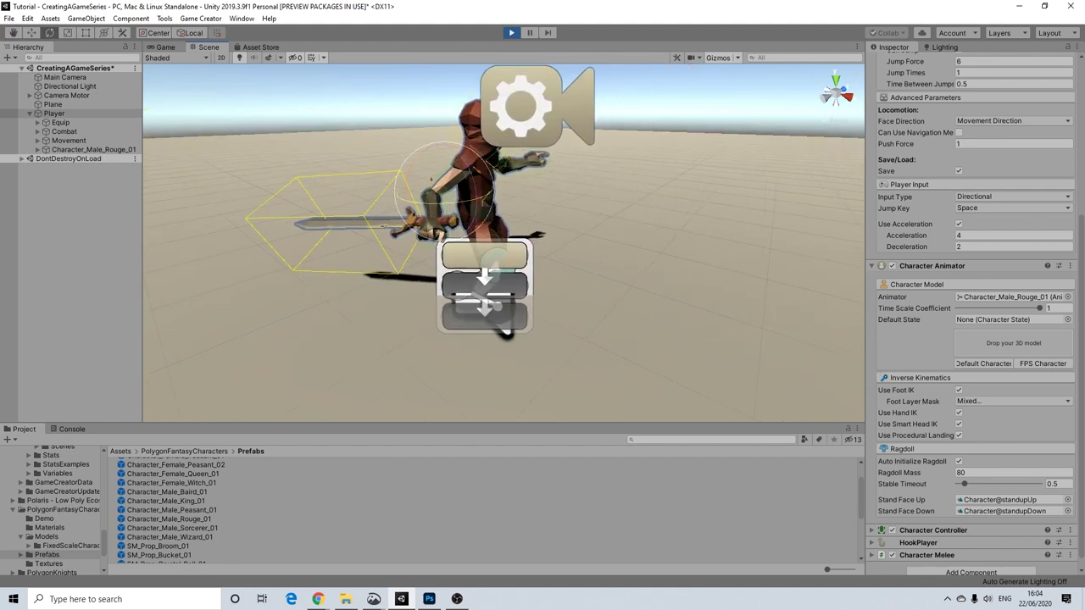
key(ctrl+p)
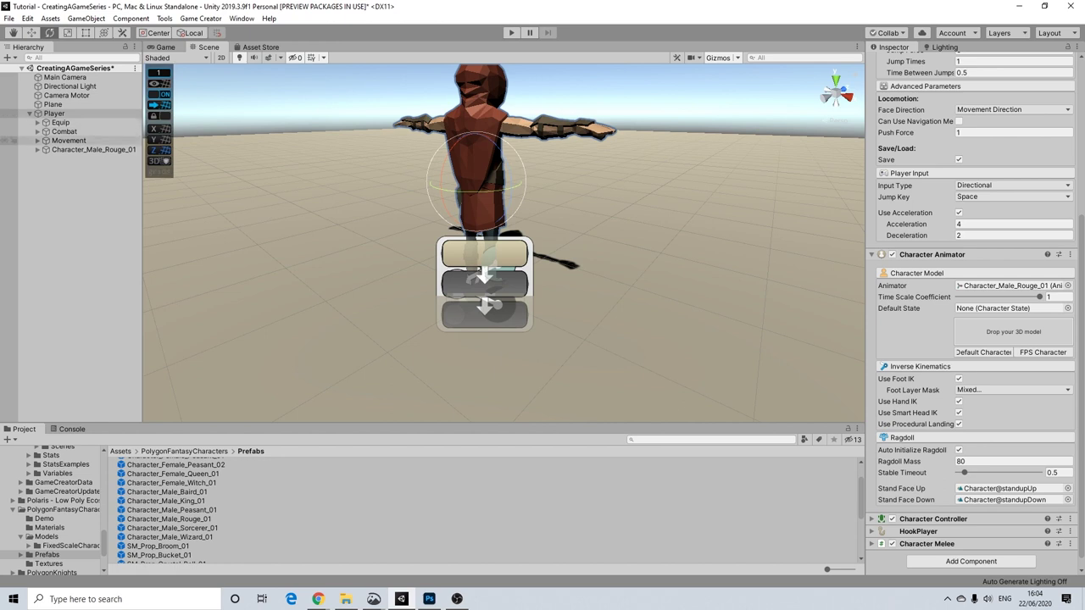
Step: Locate the MainSword weapon asset through the Else draw action in Equip's Conditions and open its settings
click(38, 131)
click(76, 141)
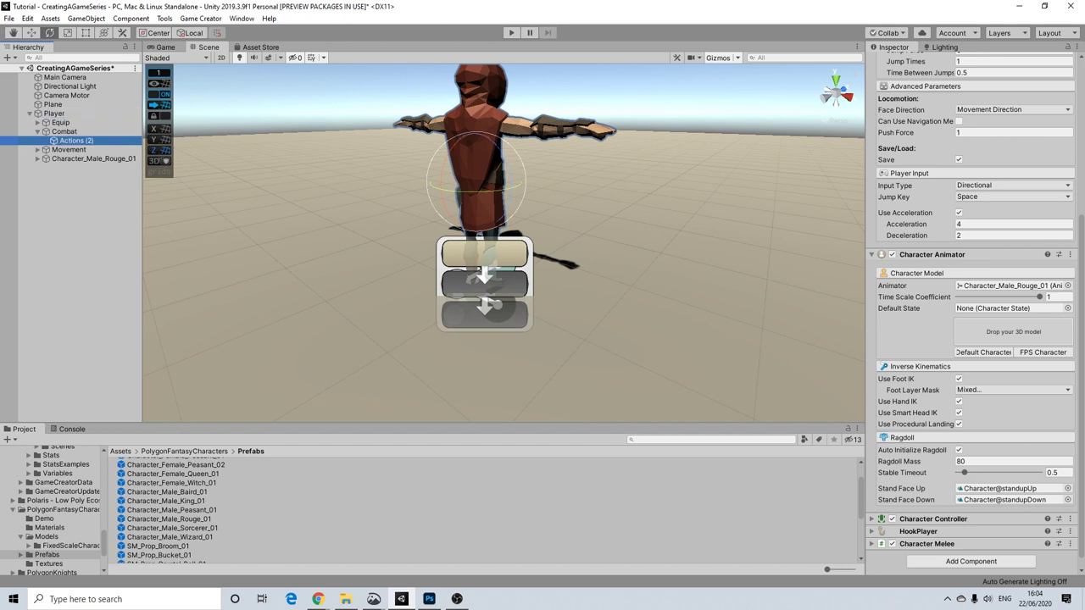
click(38, 132)
click(37, 123)
click(76, 132)
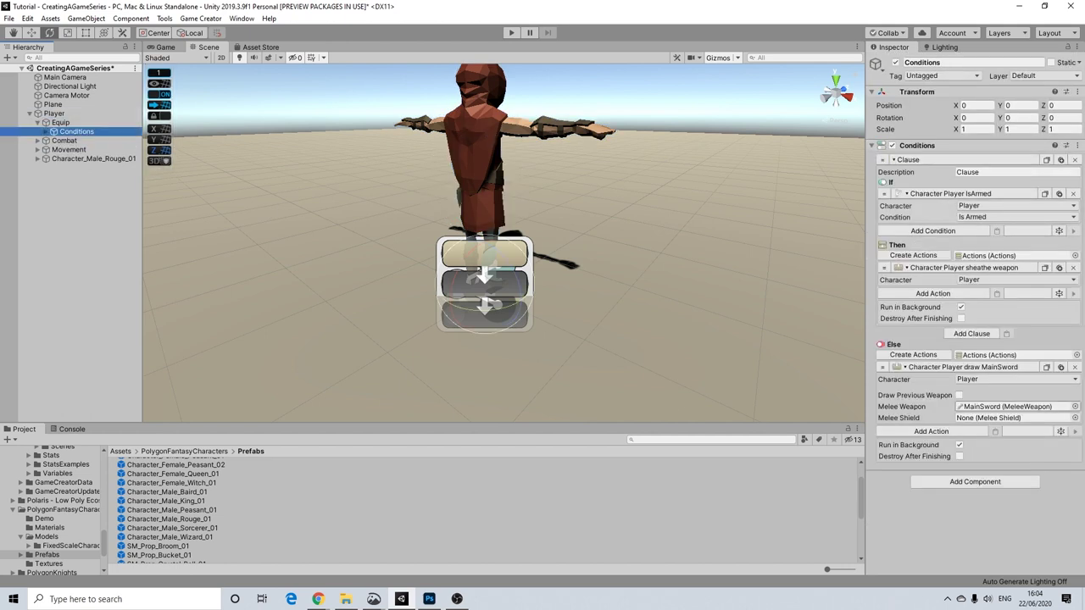
click(1009, 407)
click(145, 463)
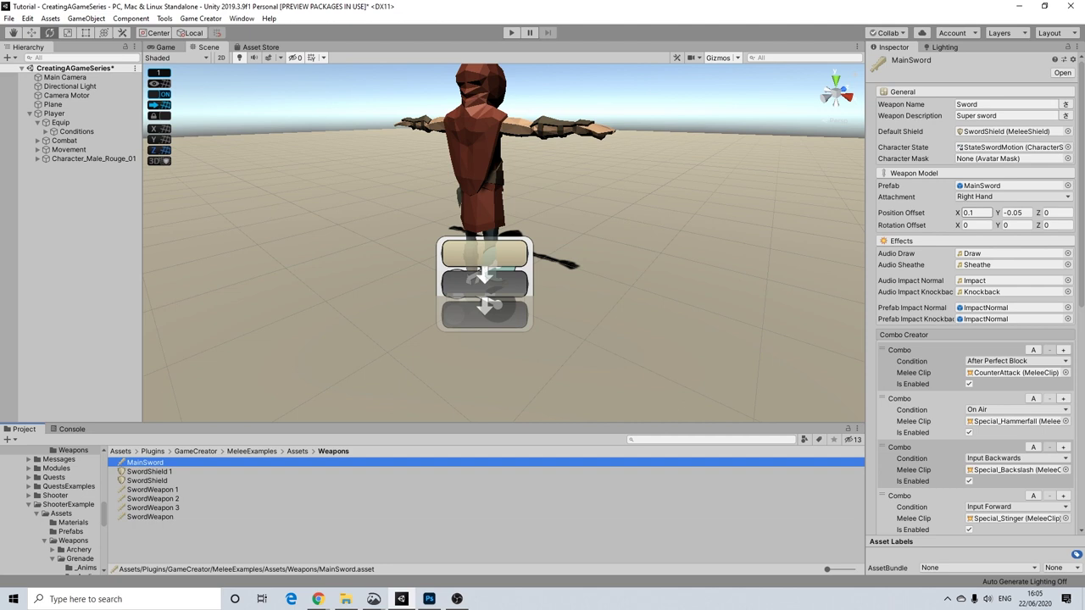
Step: Set MainSword's Position Offset to X 8 and Y 2 and its Rotation Offset to Y 170
click(976, 213)
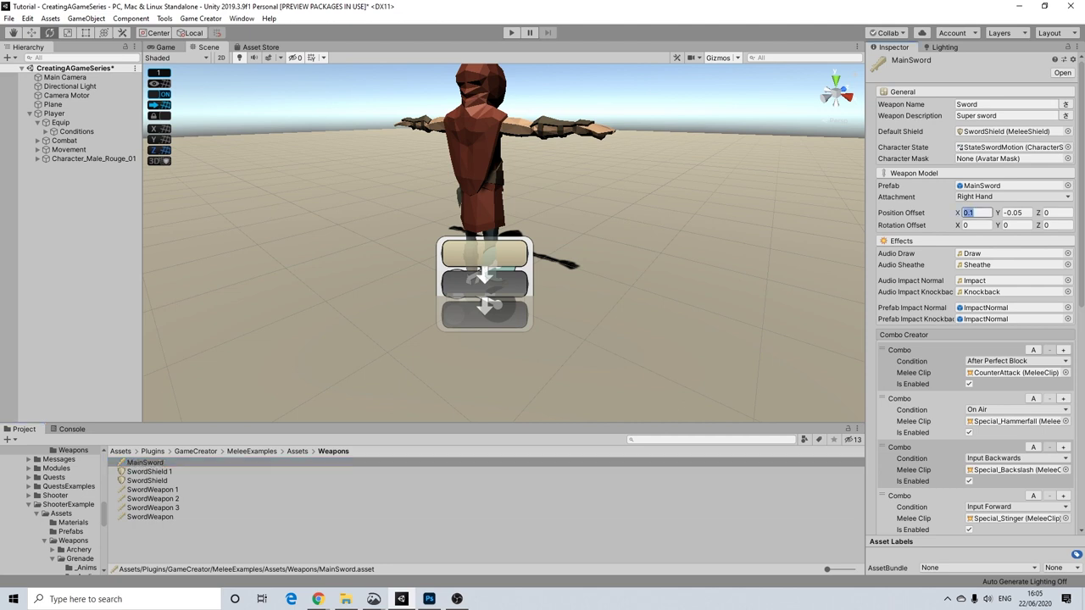
key(Tab)
text(2)
click(1016, 225)
click(975, 225)
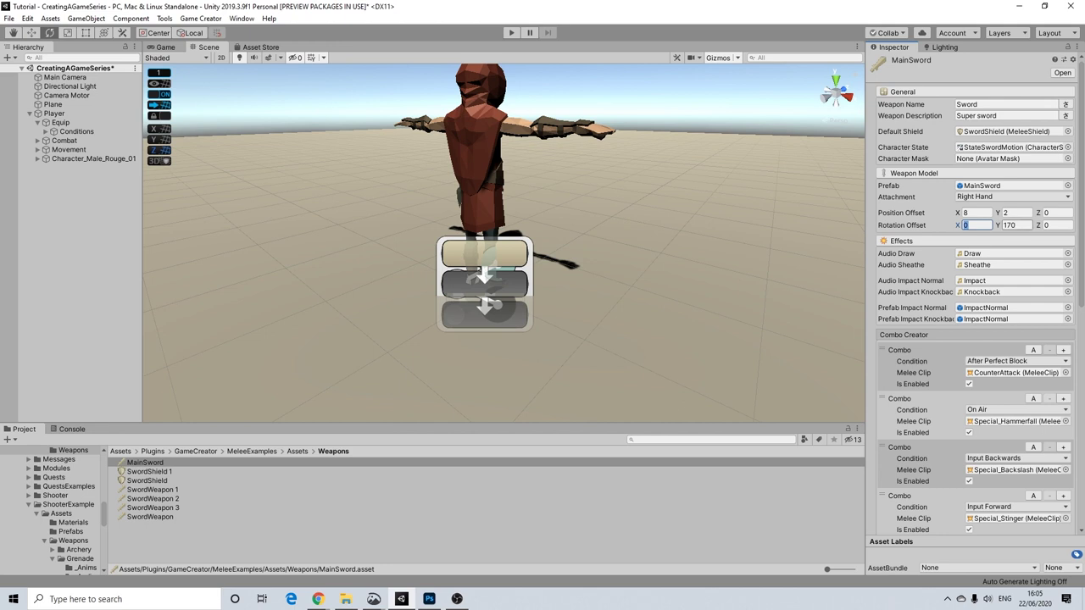
click(977, 213)
click(1017, 212)
click(976, 212)
click(1016, 226)
click(1056, 225)
Step: Play the scene with the sword drawn and examine its fit in the character's hand in the Scene view
key(ctrl+p)
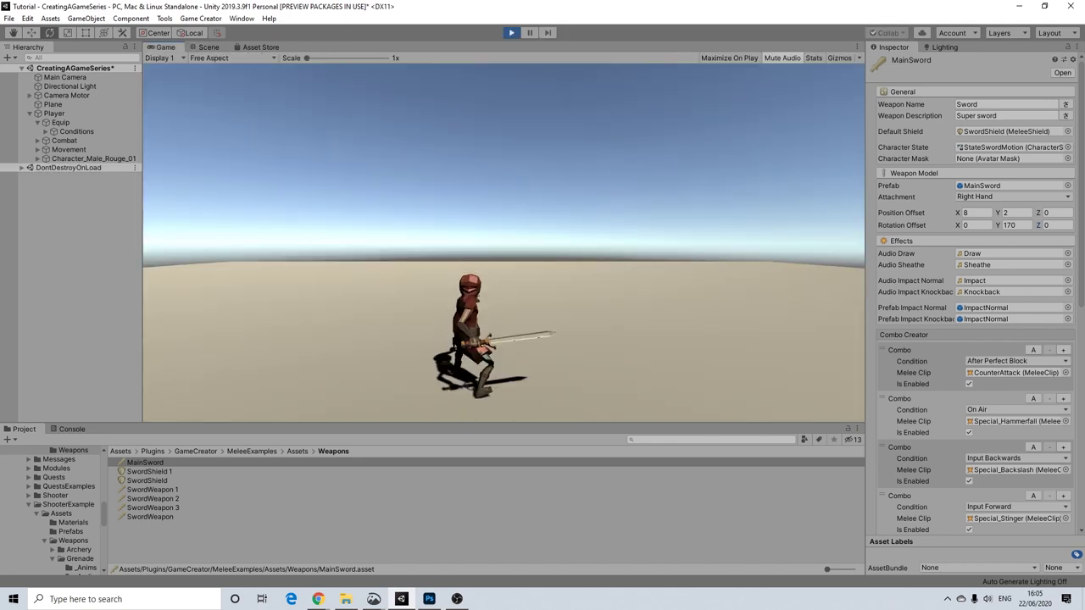
click(209, 47)
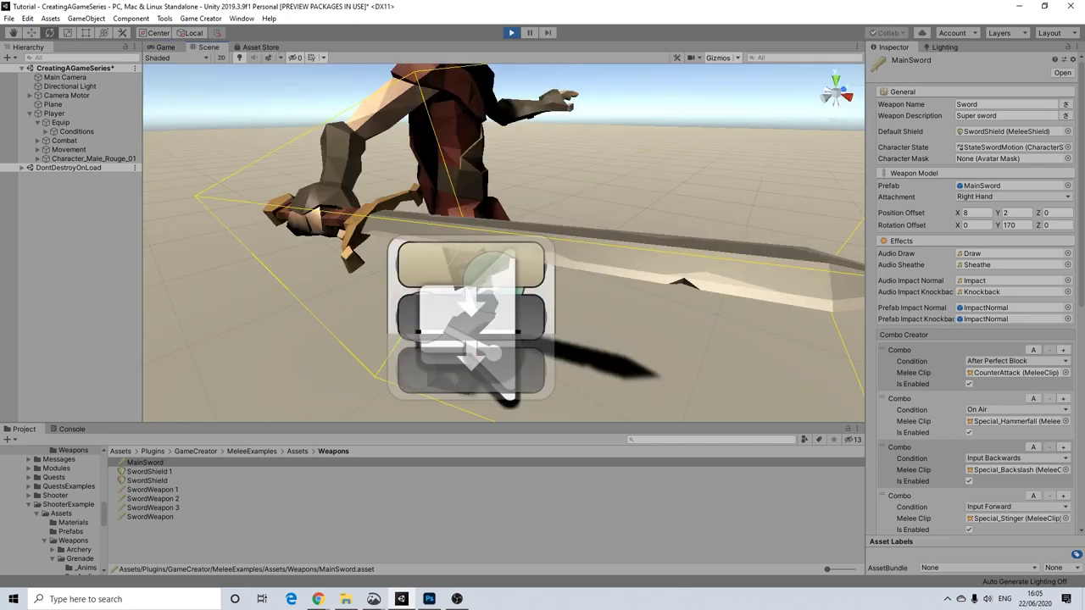
scroll(503, 242, down, 5)
alt+drag(503, 242, 598, 177)
alt+drag(508, 386, 509, 361)
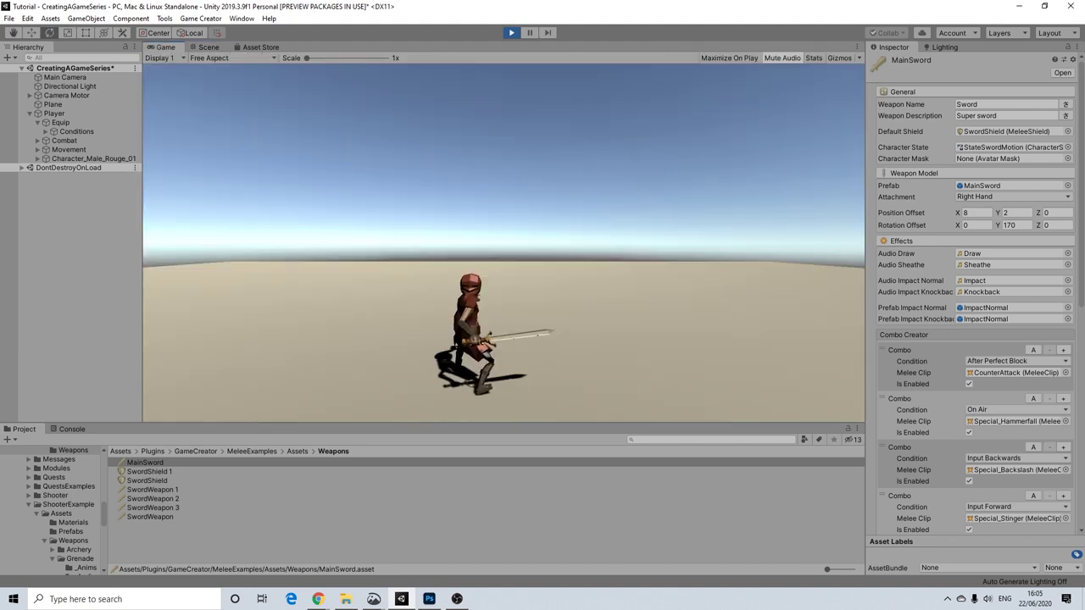
Step: Run the rogue character around in the Game view, test repeated MainSword attacks, and stop play mode
key(w)
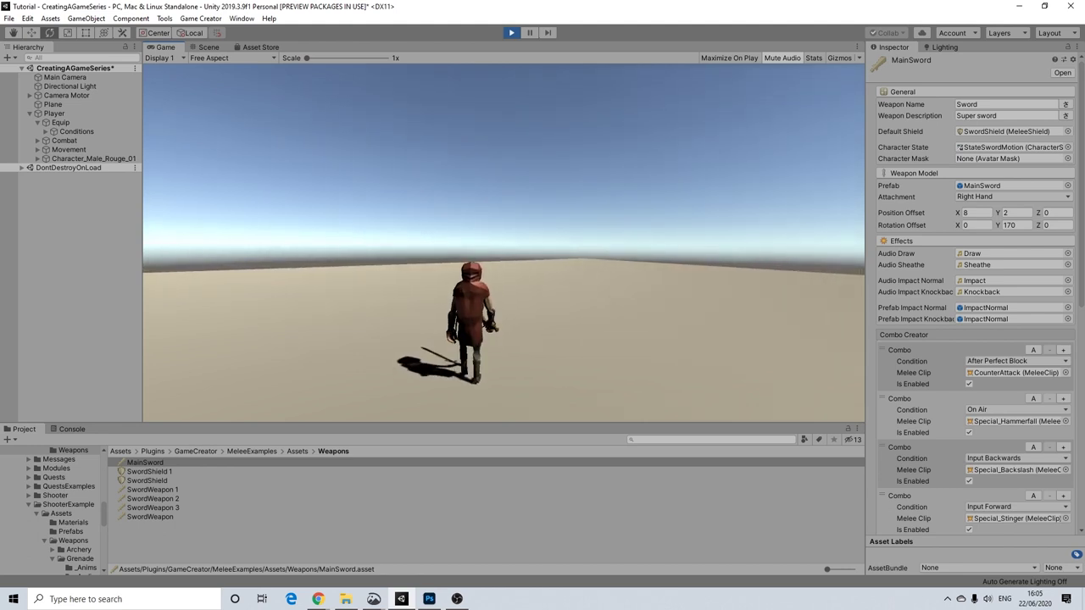
click(504, 244)
click(504, 244)
click(504, 243)
click(503, 243)
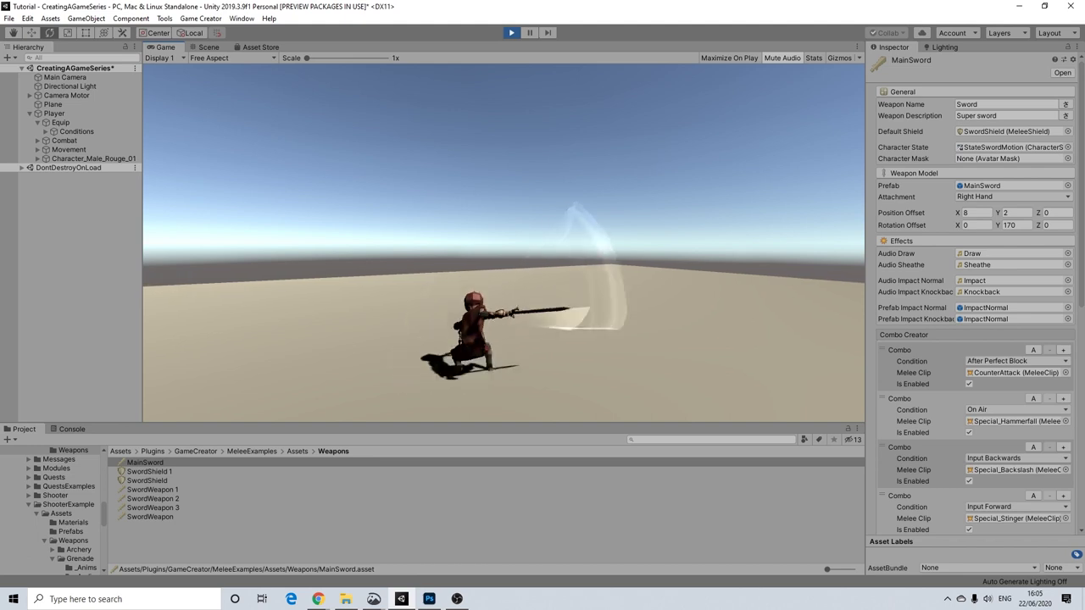
click(503, 244)
click(504, 244)
click(504, 243)
key(d)
key(w)
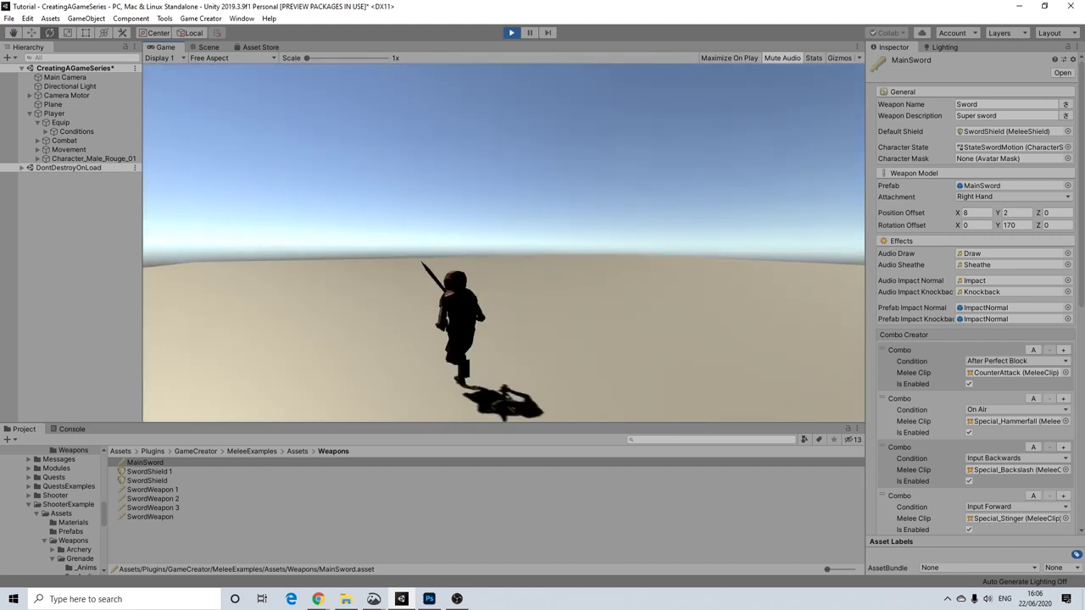
click(504, 244)
click(503, 243)
click(503, 243)
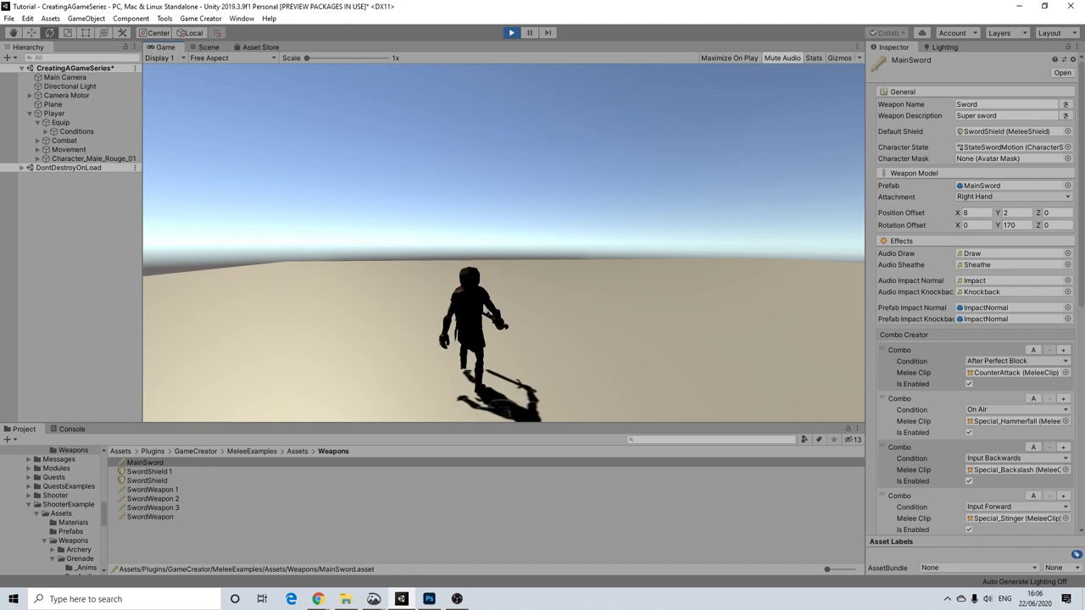
click(503, 244)
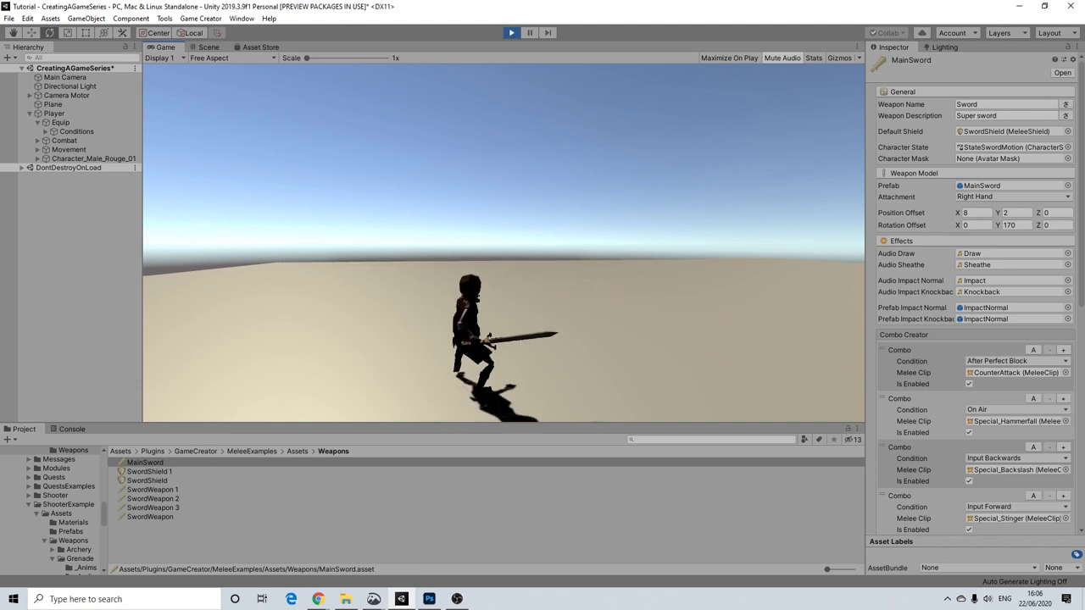
key(ctrl+p)
Step: Examine the rogue character from several angles in the Scene view and collapse the Equip object in the Hierarchy
scroll(503, 244, down, 5)
alt+drag(503, 244, 229, 203)
scroll(504, 243, down, 4)
alt+drag(503, 244, 720, 227)
middle_drag(542, 238, 502, 285)
alt+drag(502, 285, 483, 248)
middle_drag(483, 248, 404, 269)
alt+drag(404, 269, 361, 262)
middle_drag(398, 264, 466, 251)
scroll(504, 261, up, 6)
scroll(466, 251, up, 6)
mouse_move(466, 251)
alt+mouse_down()
mouse_move(482, 249)
mouse_move(470, 237)
mouse_move(484, 244)
alt+mouse_up()
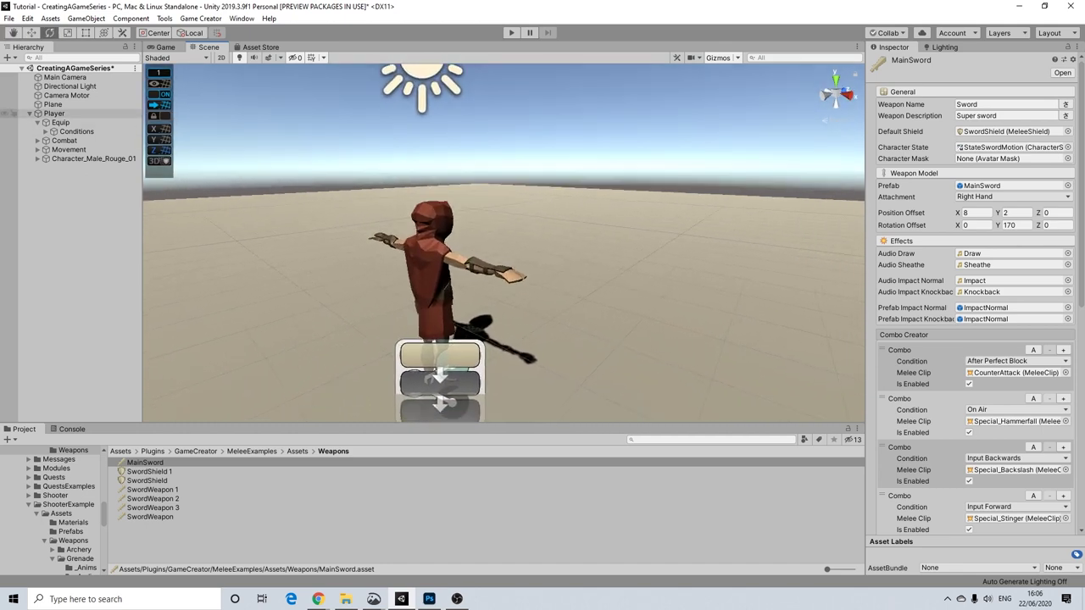
click(37, 123)
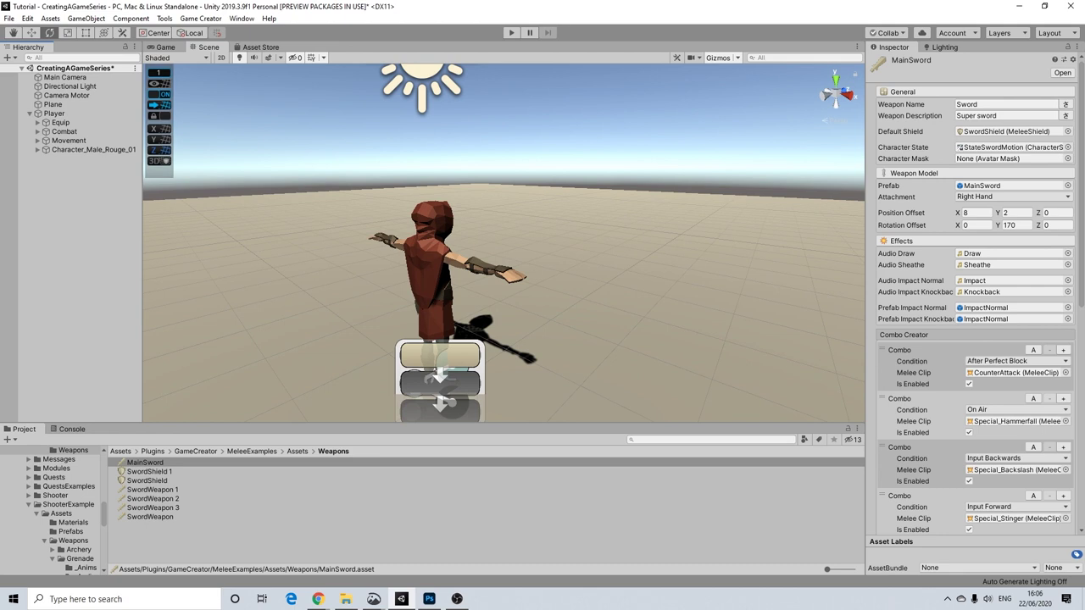
scroll(477, 247, down, 6)
alt+drag(476, 247, 481, 253)
middle_drag(474, 251, 483, 257)
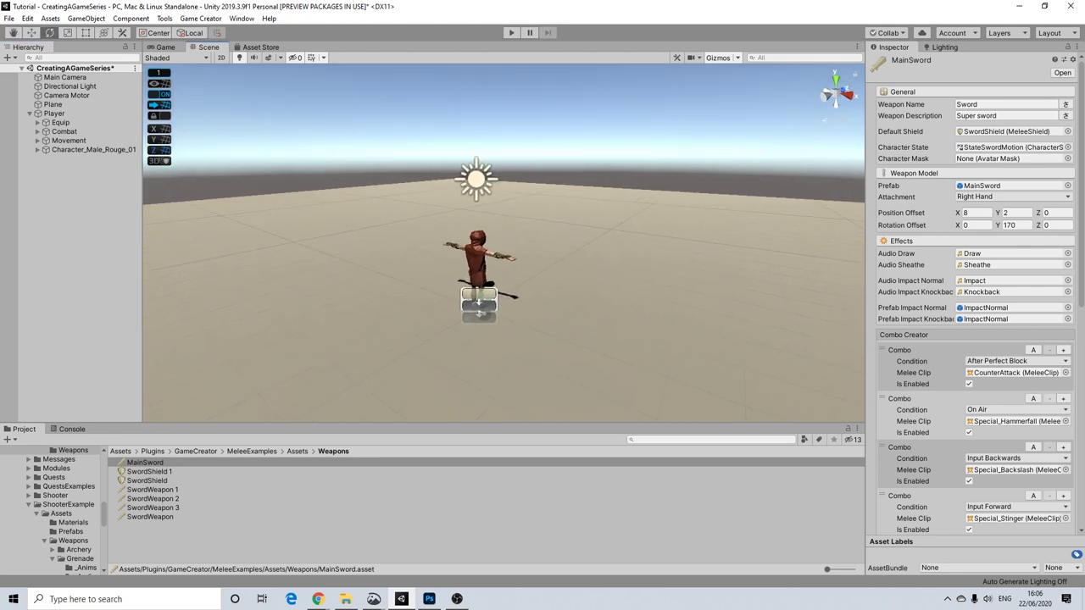